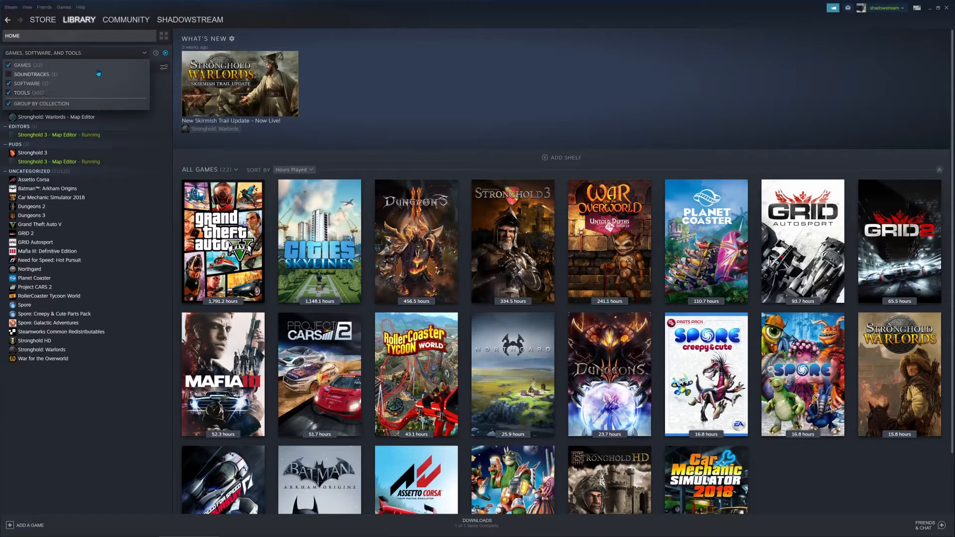
View the Stronghold 3 - Map Editor entry in the Steam library's tools listing, and minimise Steam
click(145, 54)
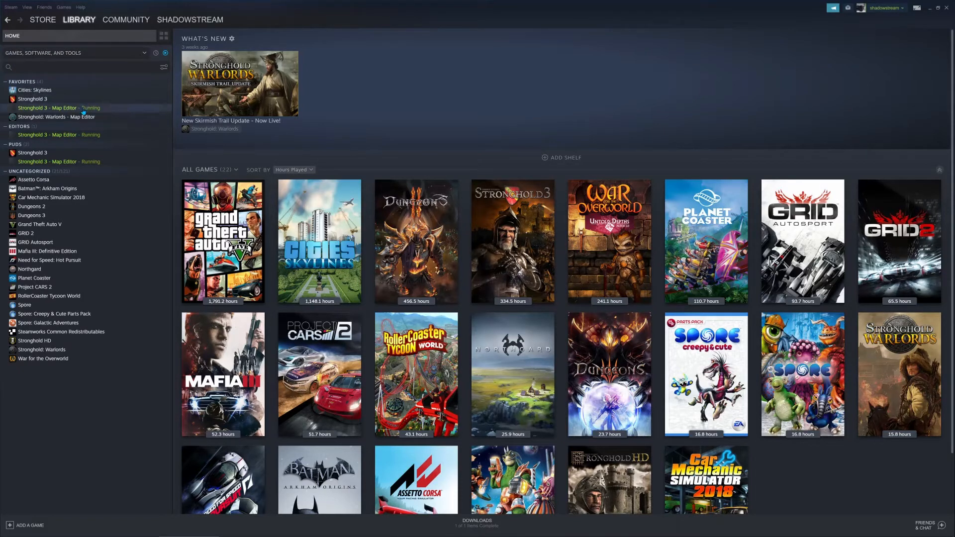
click(63, 108)
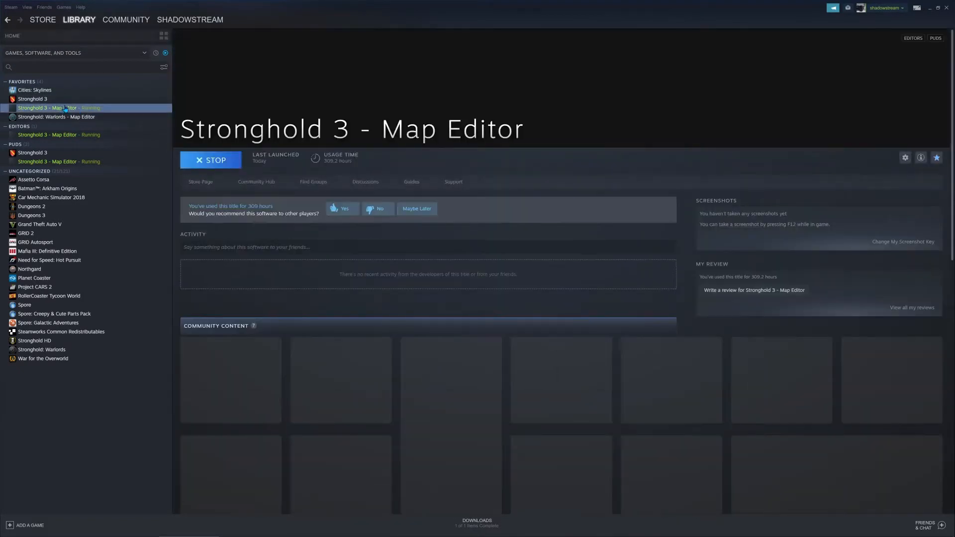
click(931, 9)
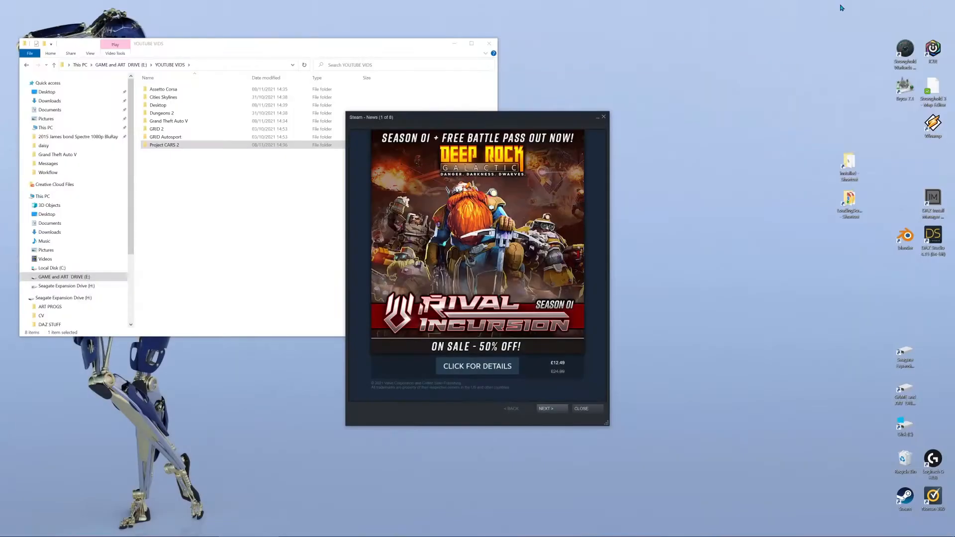
Close the Steam news window and the YOUTUBE VIDS folder, and switch to the Stronghold 3 Map Editor
click(603, 117)
click(471, 43)
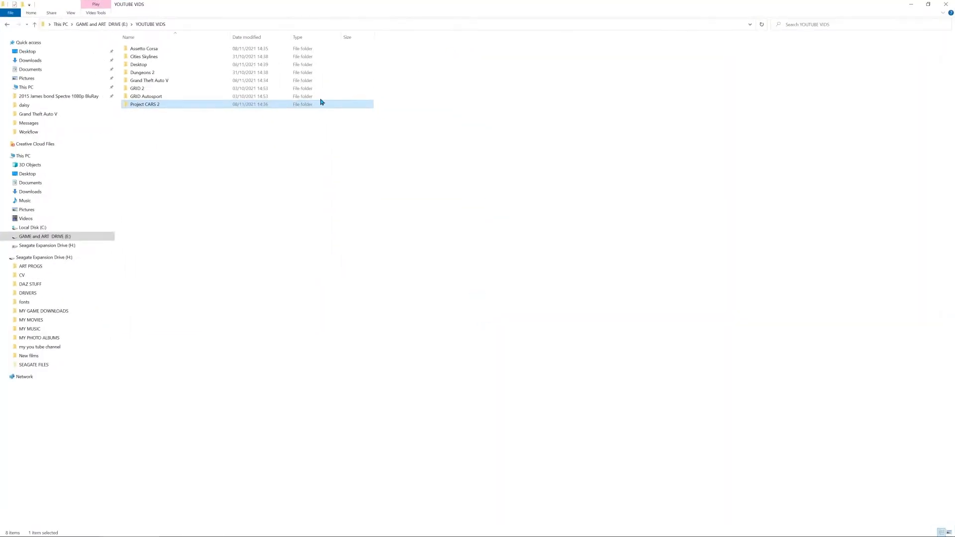
click(946, 5)
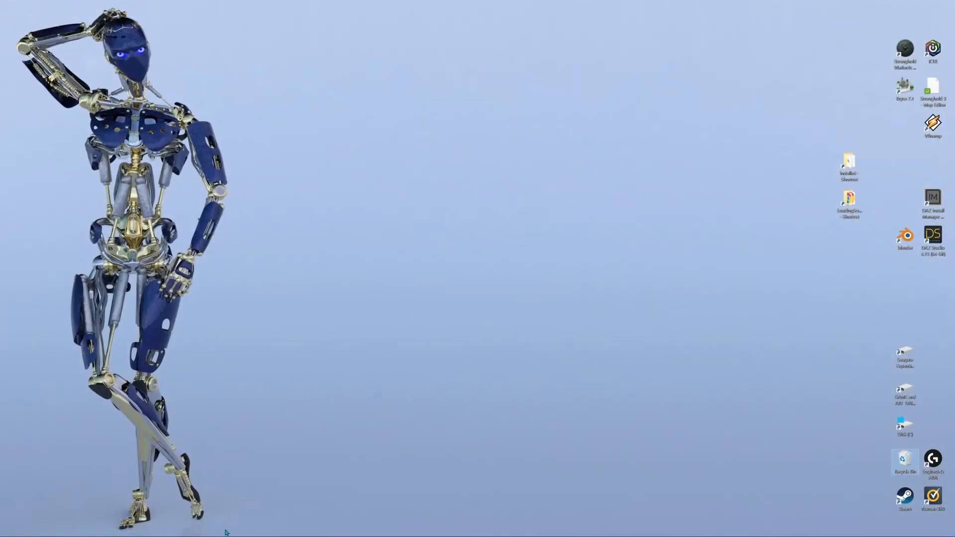
click(192, 533)
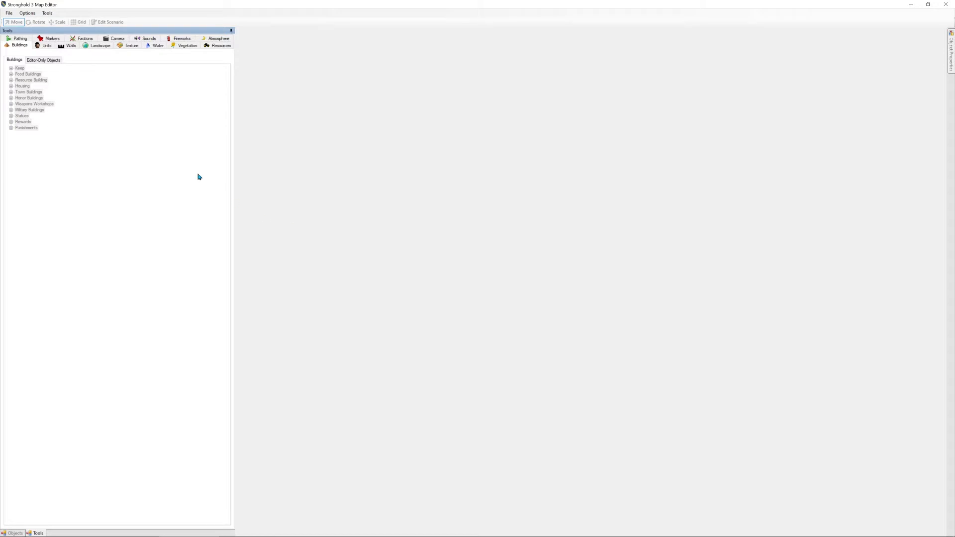
Create a new map with the map size set to Extra Large
click(9, 13)
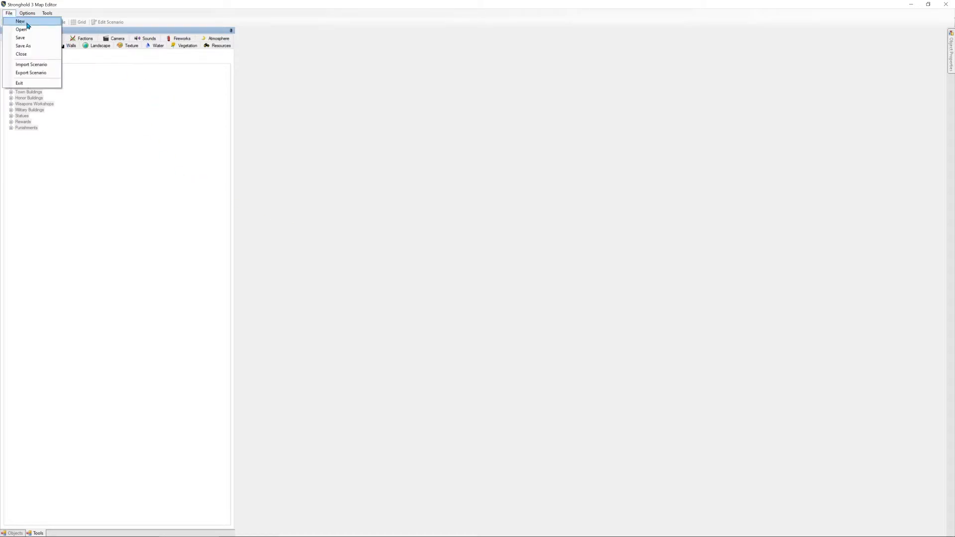
click(20, 22)
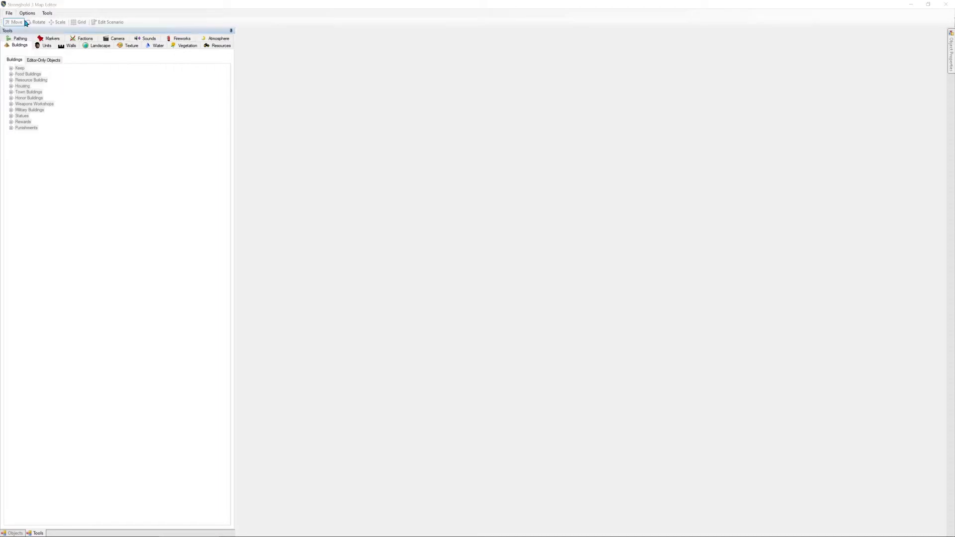
click(498, 265)
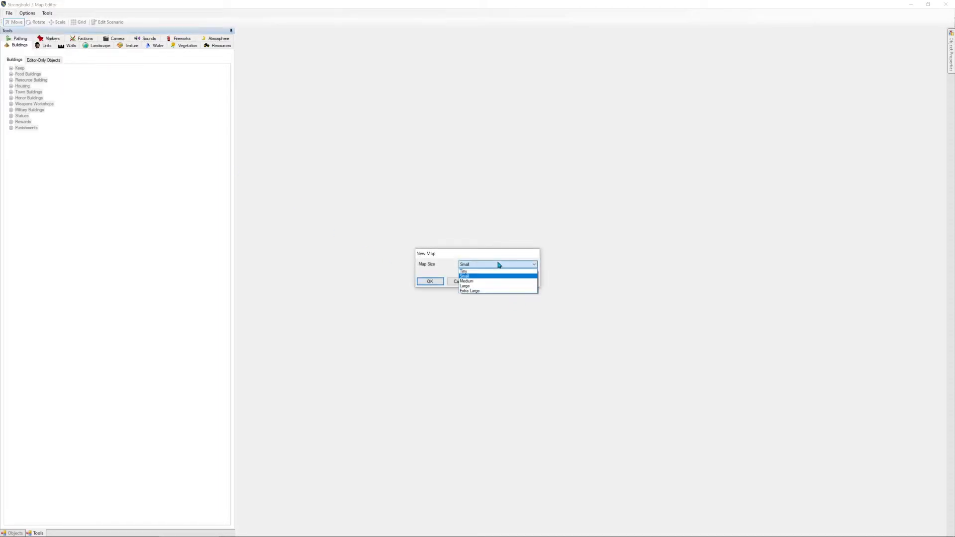
click(492, 291)
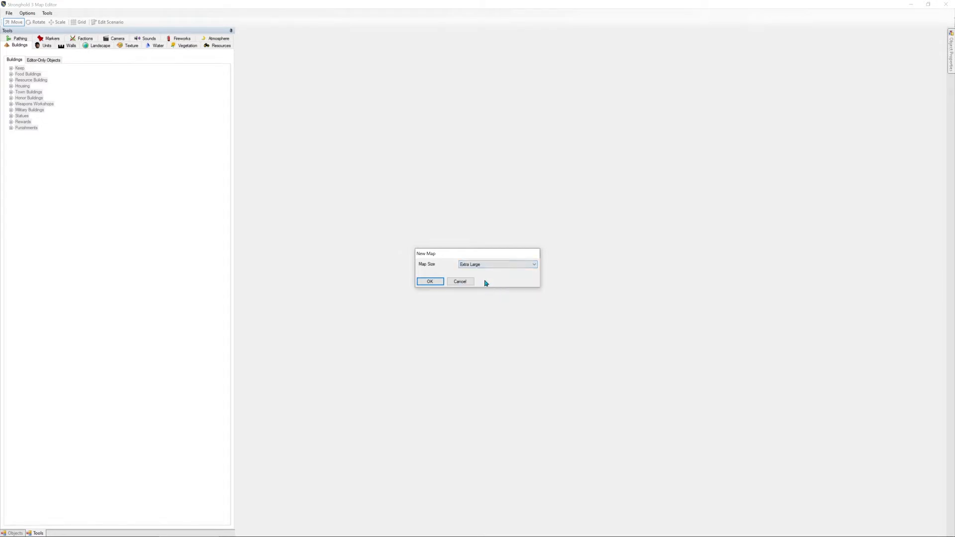
click(431, 282)
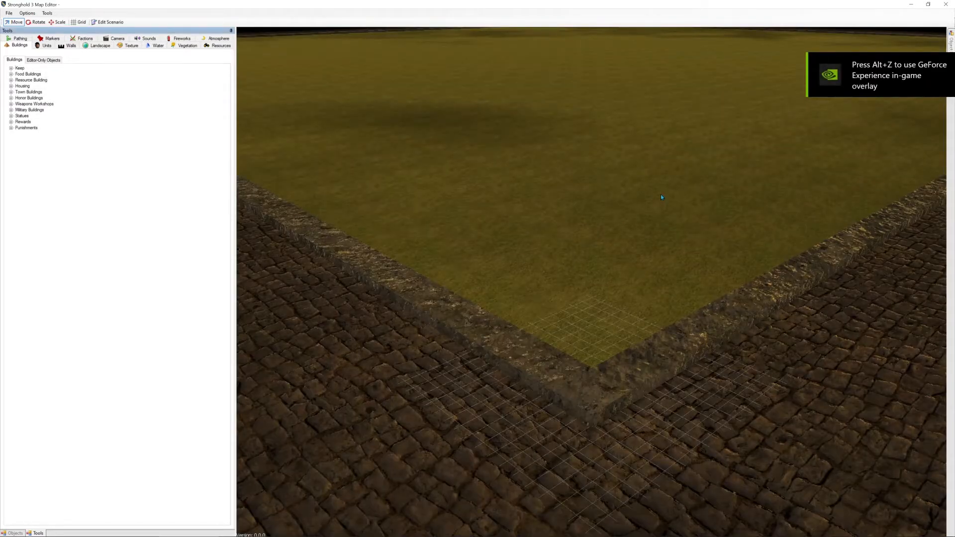
Examine the blank map's terrain and edges from several distances and angles
scroll(656, 195, down, 4)
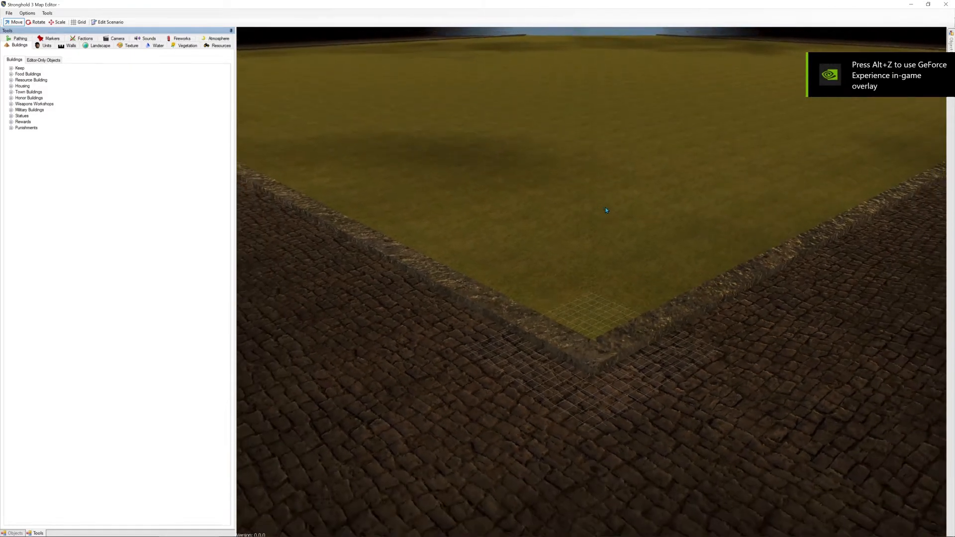
scroll(607, 214, up, 3)
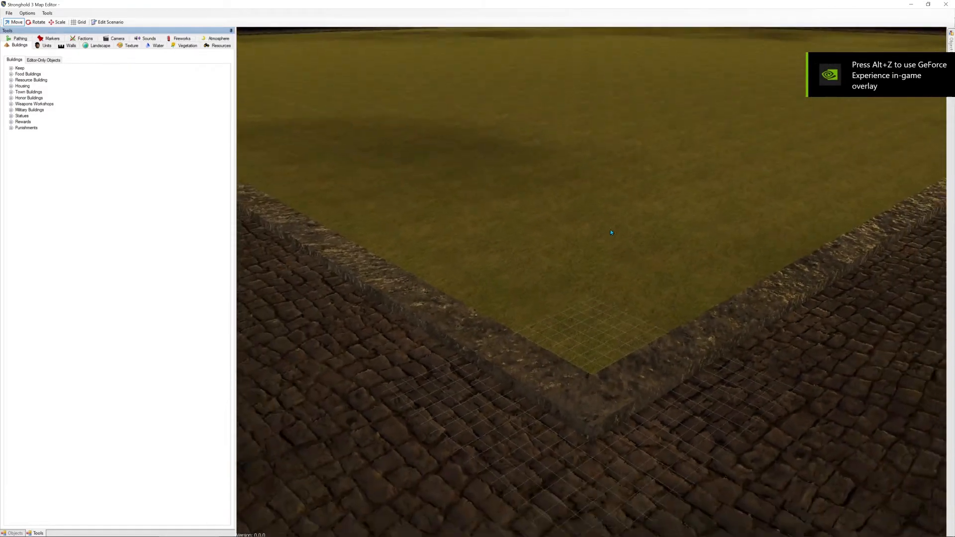
scroll(612, 229, down, 4)
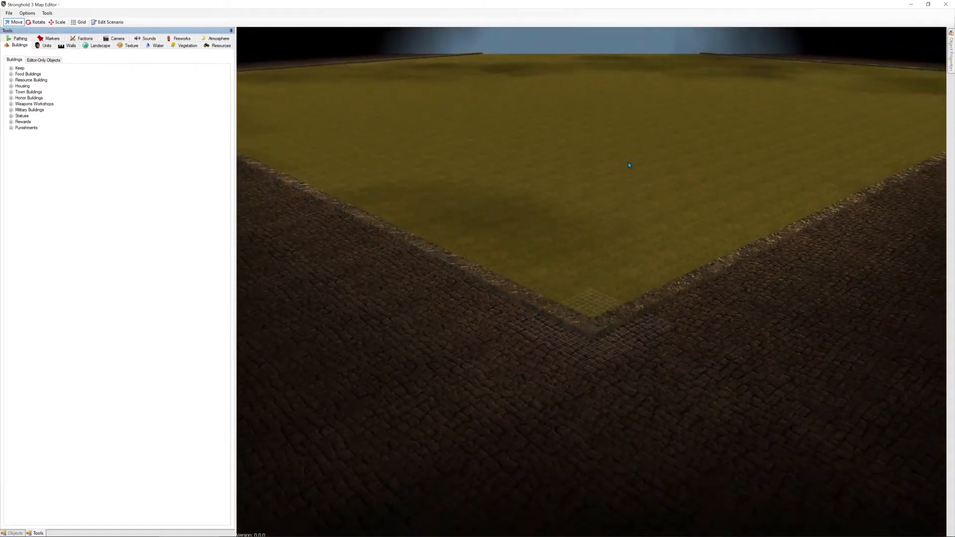
middle_drag(607, 175, 641, 169)
right_drag(809, 124, 392, 369)
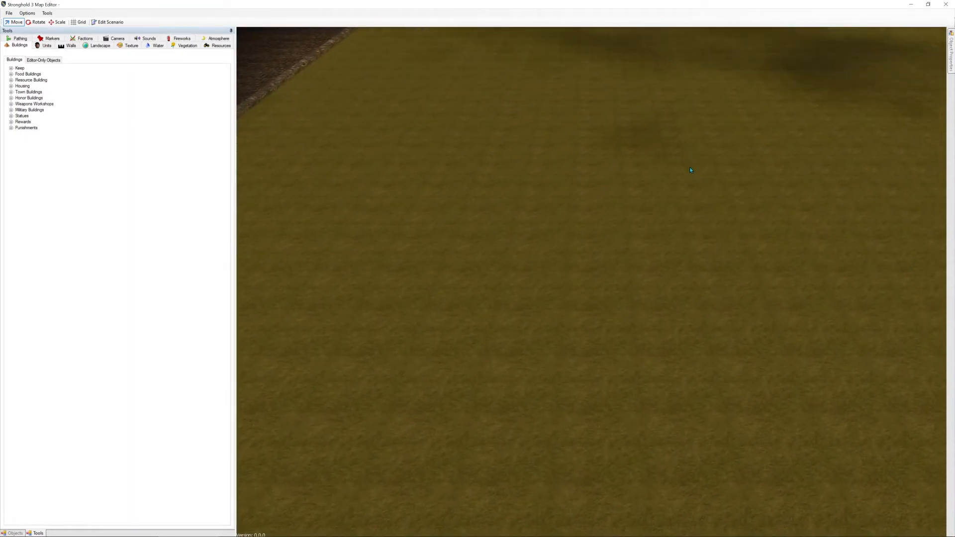
scroll(690, 168, down, 4)
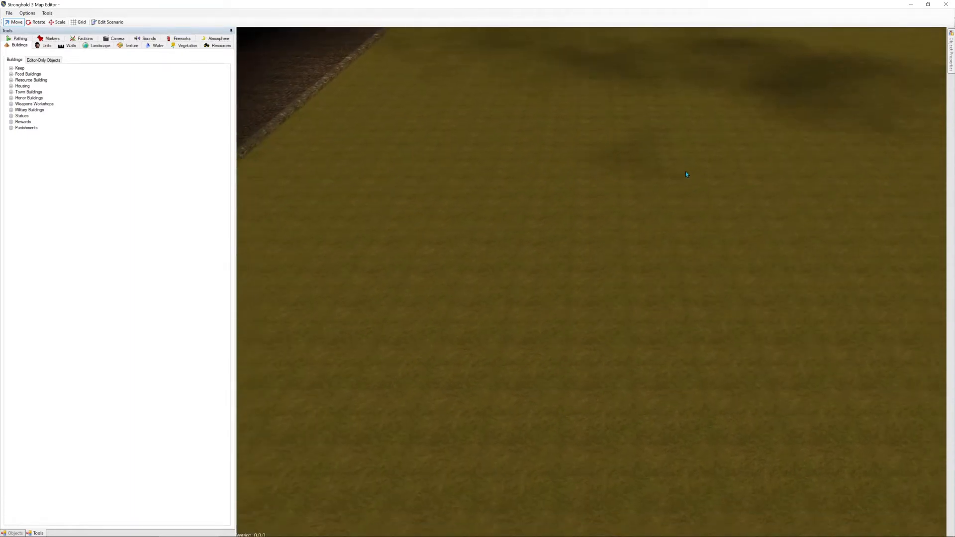
right_drag(829, 127, 659, 96)
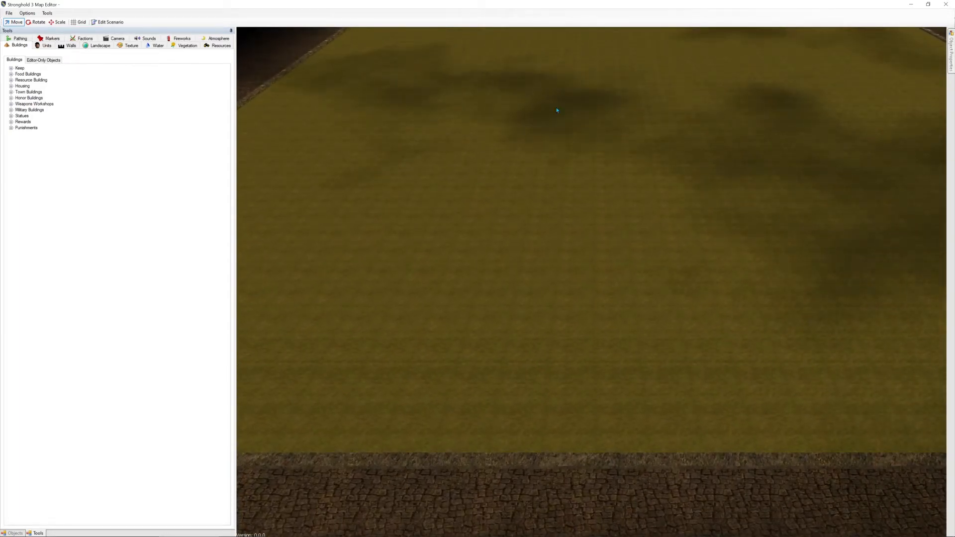
scroll(573, 114, down, 3)
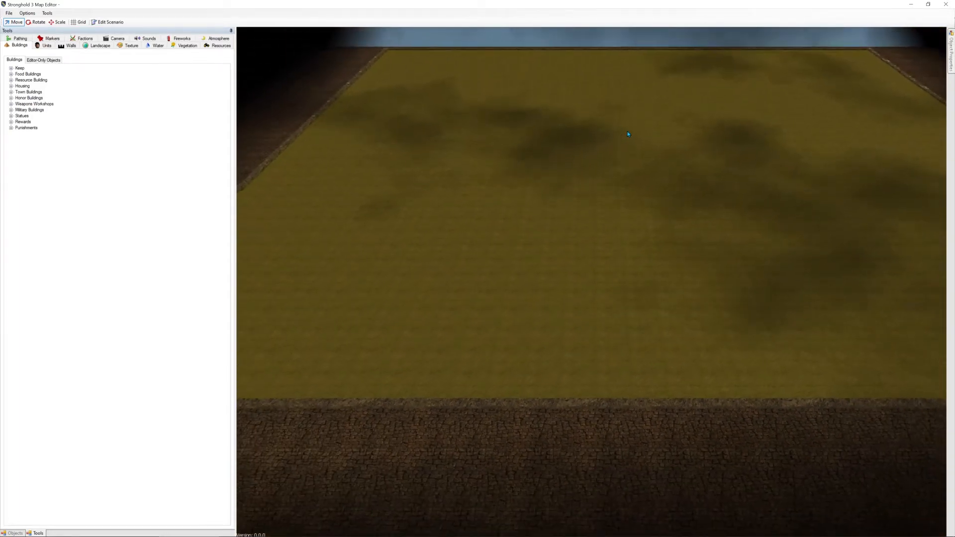
scroll(642, 146, up, 1)
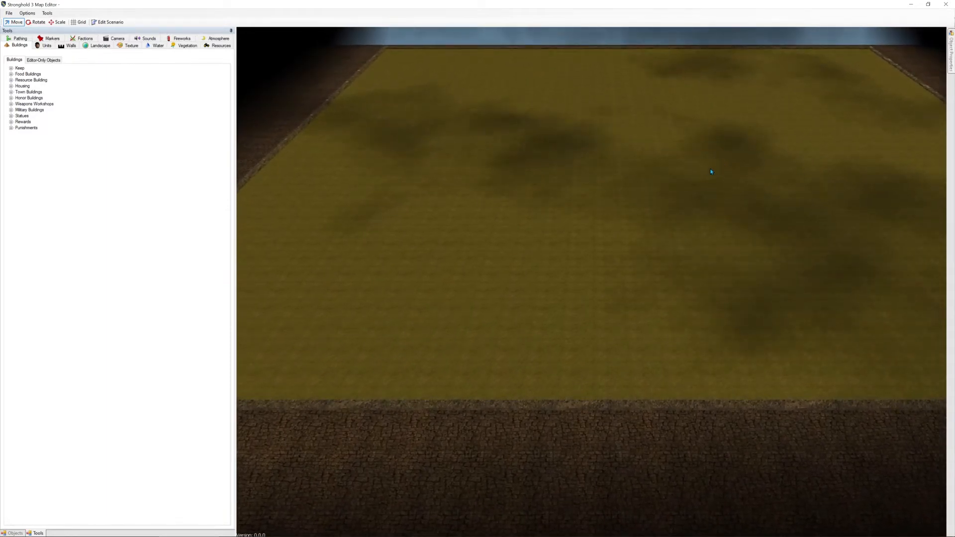
scroll(713, 138, up, 2)
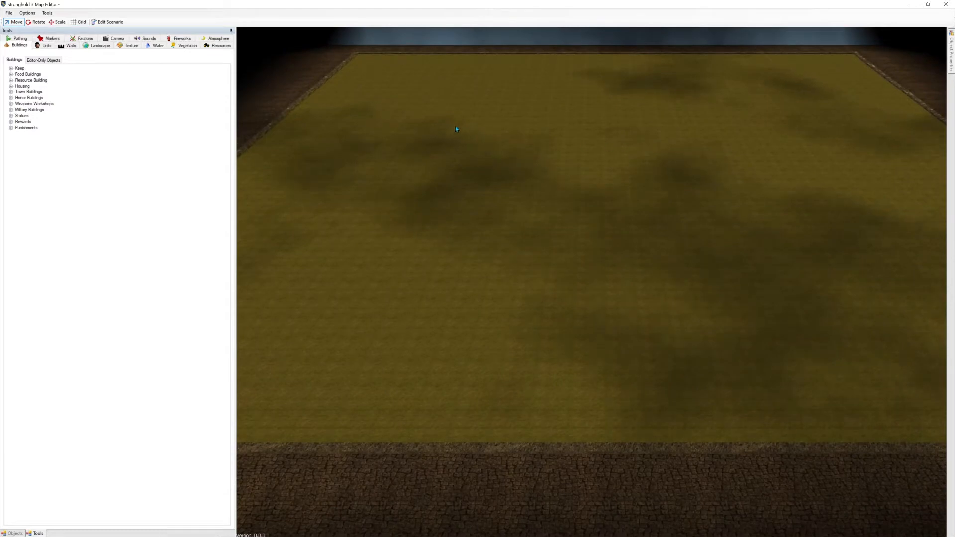
Paint the map's far-left corner as Player 2's blue Estate2 with the maximum brush size, filling a rounded area
click(75, 40)
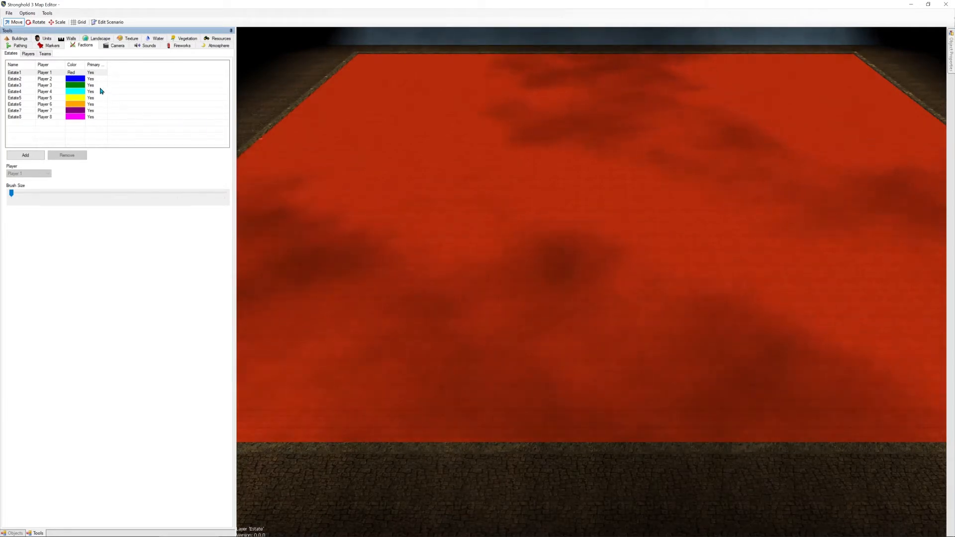
click(82, 79)
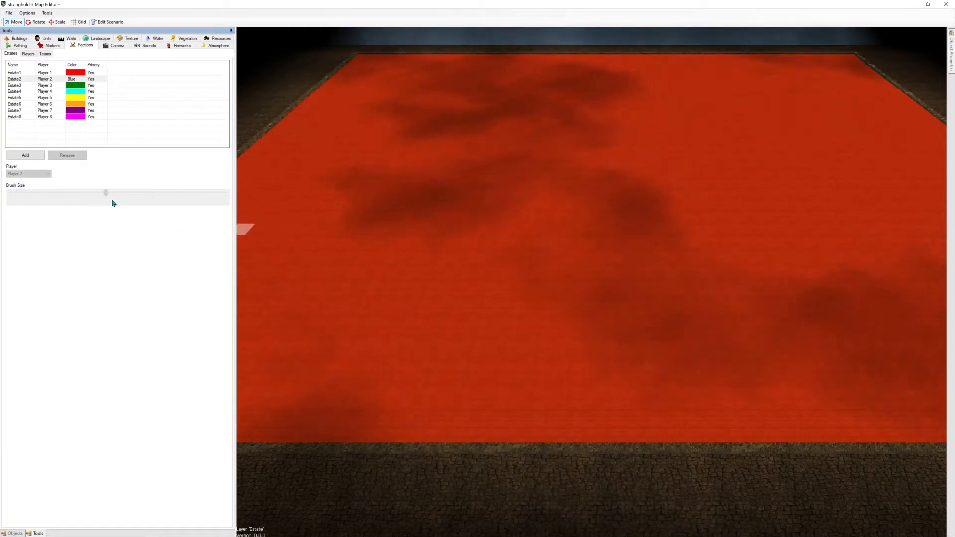
scroll(580, 126, up, 5)
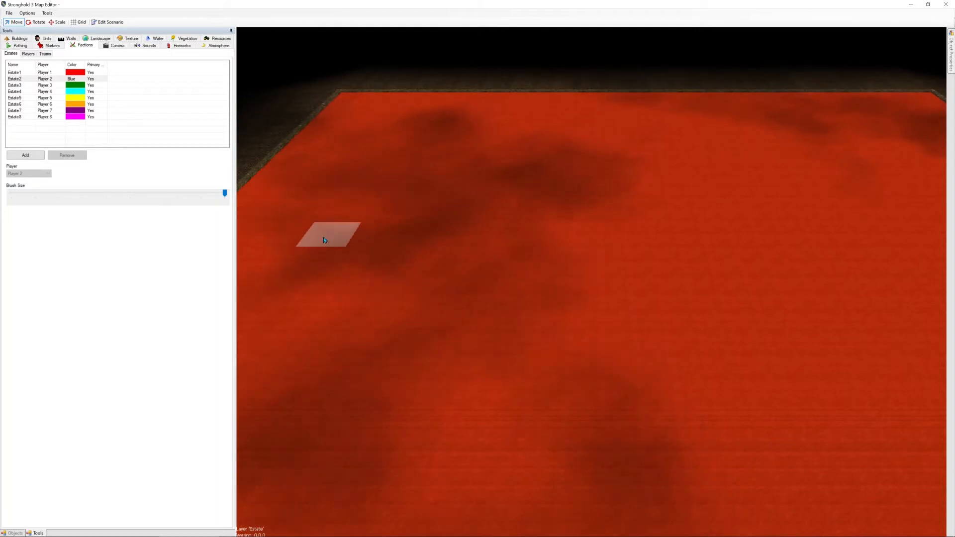
key(a)
key(s)
key(w)
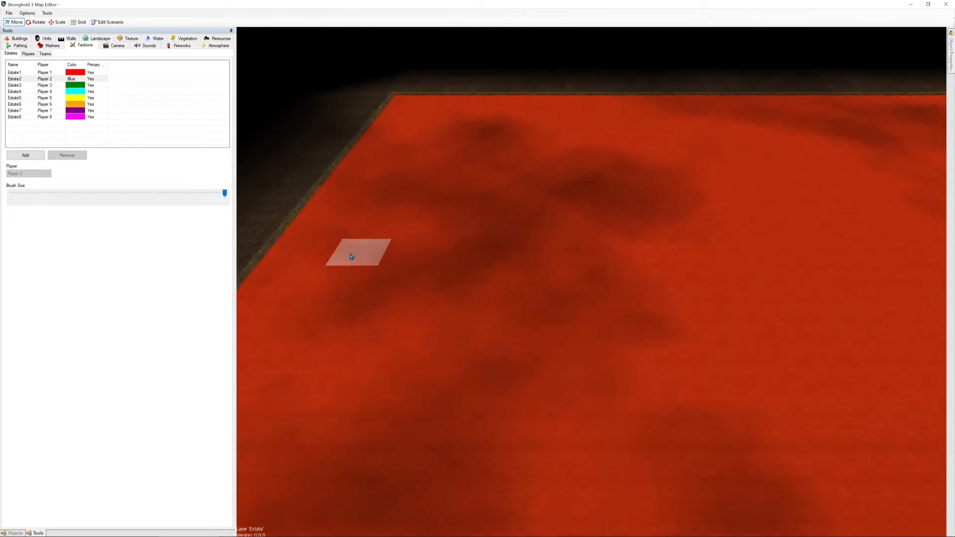
mouse_move(314, 234)
mouse_down()
mouse_move(400, 217)
mouse_move(625, 115)
mouse_up()
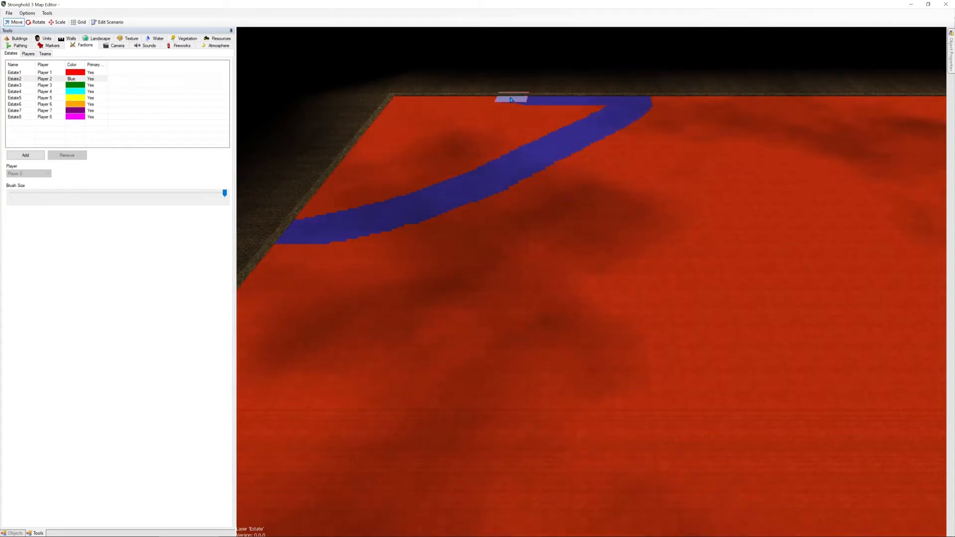
drag(309, 232, 545, 135)
mouse_move(371, 173)
mouse_down()
mouse_move(385, 188)
mouse_move(406, 144)
mouse_move(463, 124)
mouse_up()
drag(530, 105, 568, 122)
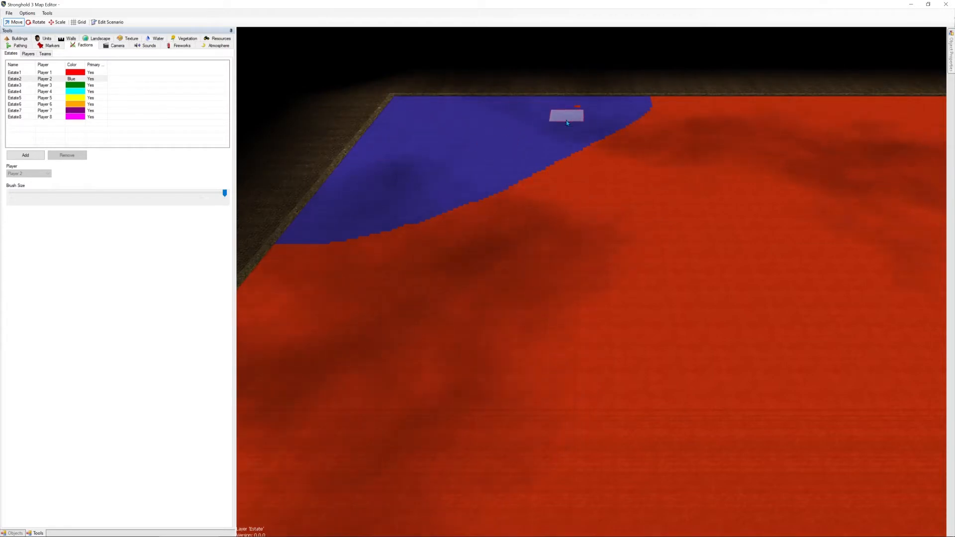
mouse_move(636, 146)
mouse_down()
mouse_move(563, 221)
mouse_move(398, 235)
mouse_move(304, 227)
mouse_move(359, 258)
mouse_move(572, 220)
mouse_move(576, 154)
mouse_move(411, 220)
mouse_move(501, 219)
mouse_move(593, 159)
mouse_move(452, 220)
mouse_move(587, 171)
mouse_move(645, 198)
mouse_up()
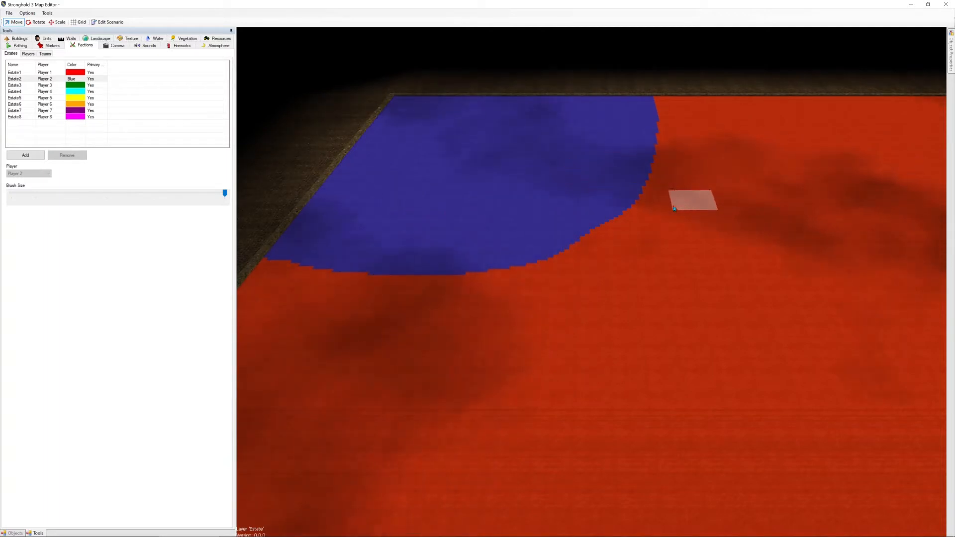
Paint a rounded area in the map's near-right corner as Player 3's green Estate3
mouse_move(582, 217)
middle_down()
mouse_move(572, 181)
mouse_move(469, 124)
mouse_move(416, 116)
mouse_move(428, 165)
mouse_move(417, 145)
middle_up()
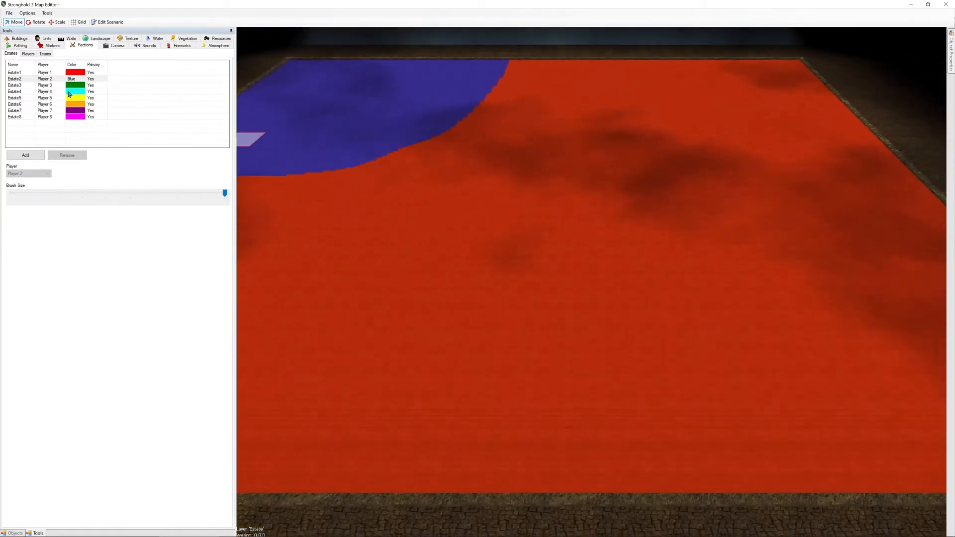
click(76, 88)
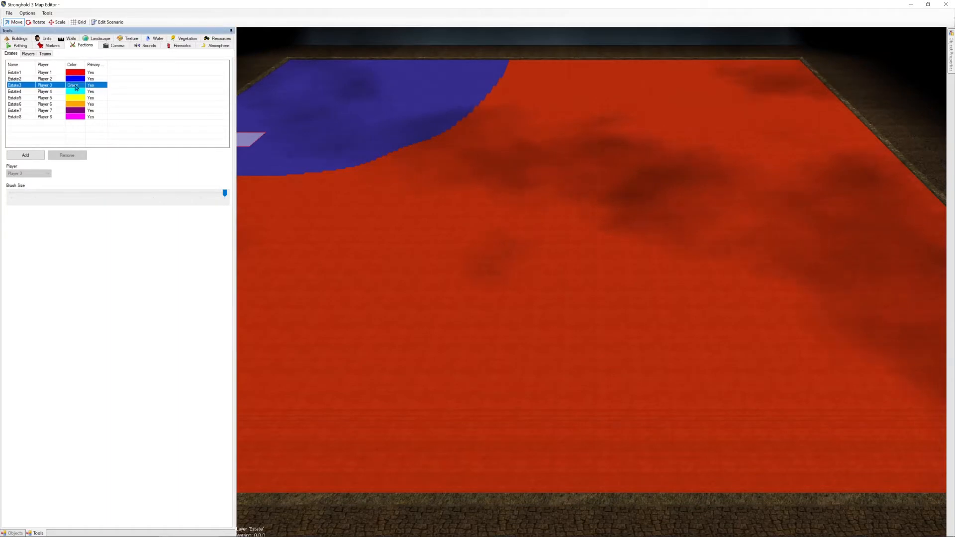
middle_drag(627, 156, 543, 124)
key(Down)
key(Left)
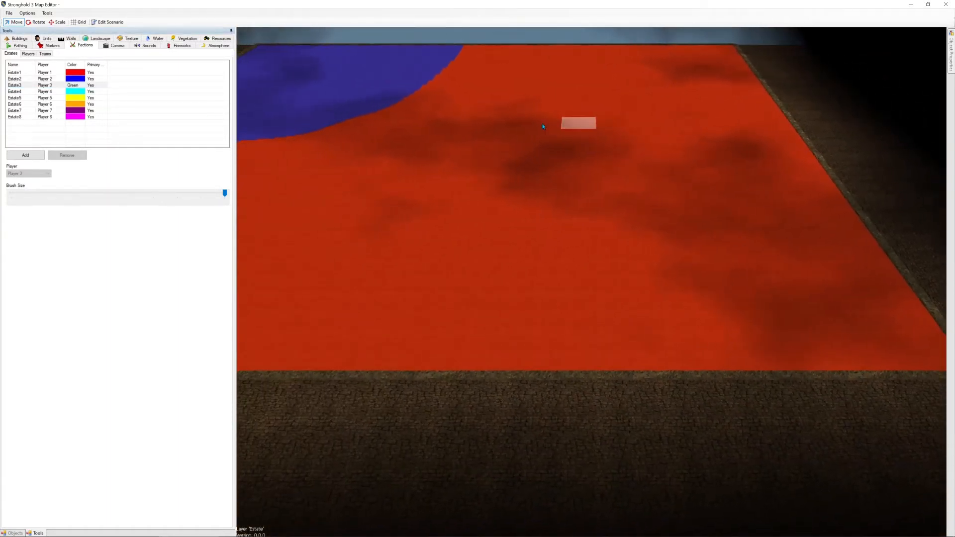
key(Up)
key(Right)
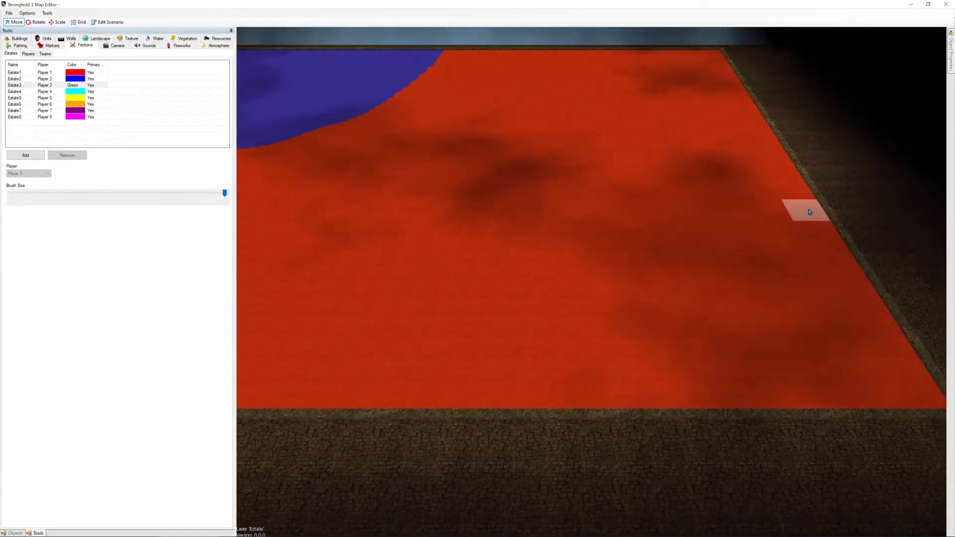
mouse_move(809, 211)
mouse_down()
mouse_move(746, 204)
mouse_move(602, 285)
mouse_move(559, 391)
mouse_move(834, 405)
mouse_move(900, 341)
mouse_move(779, 230)
mouse_move(618, 350)
mouse_move(811, 214)
mouse_move(762, 305)
mouse_move(800, 264)
mouse_move(828, 305)
mouse_move(802, 363)
mouse_up()
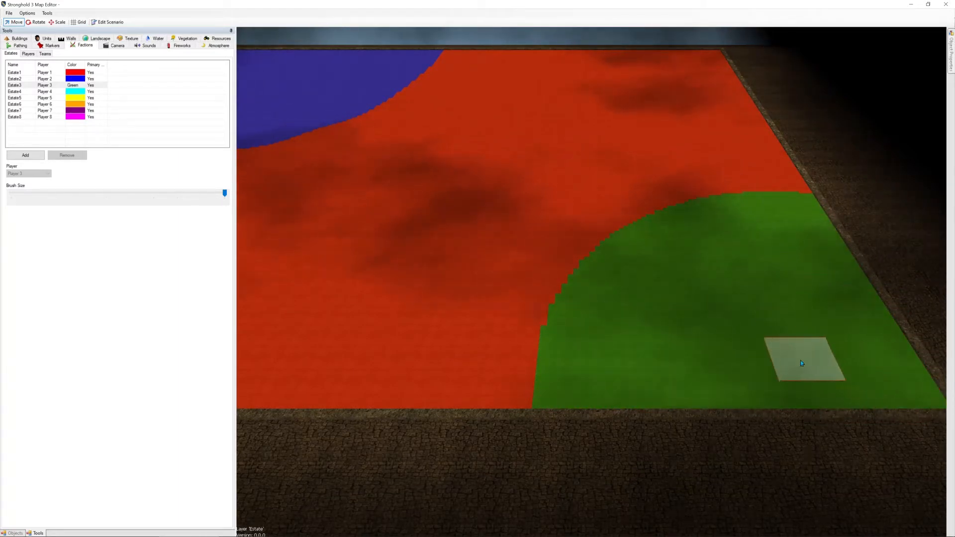
Paint the map's far-right corner as Player 4's aqua Estate4, reaching close to the blue and green estates
click(79, 92)
middle_drag(542, 93, 556, 181)
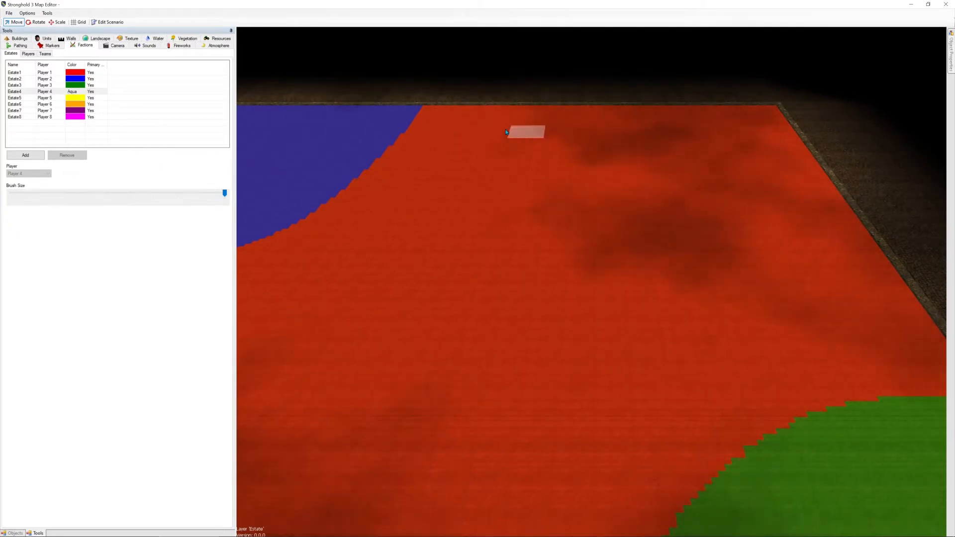
mouse_move(439, 115)
mouse_down()
mouse_move(448, 186)
mouse_move(550, 296)
mouse_move(740, 354)
mouse_move(952, 375)
mouse_move(693, 299)
mouse_move(497, 174)
mouse_move(538, 105)
mouse_move(782, 117)
mouse_move(469, 106)
mouse_move(565, 269)
mouse_move(514, 130)
mouse_move(496, 111)
mouse_move(799, 131)
mouse_move(856, 266)
mouse_move(903, 326)
mouse_move(843, 222)
mouse_move(833, 258)
mouse_move(721, 267)
mouse_move(539, 124)
mouse_move(806, 256)
mouse_move(636, 197)
mouse_move(640, 142)
mouse_move(774, 132)
mouse_move(665, 128)
mouse_move(765, 158)
mouse_move(644, 196)
mouse_move(778, 249)
mouse_move(665, 213)
mouse_move(621, 210)
mouse_up()
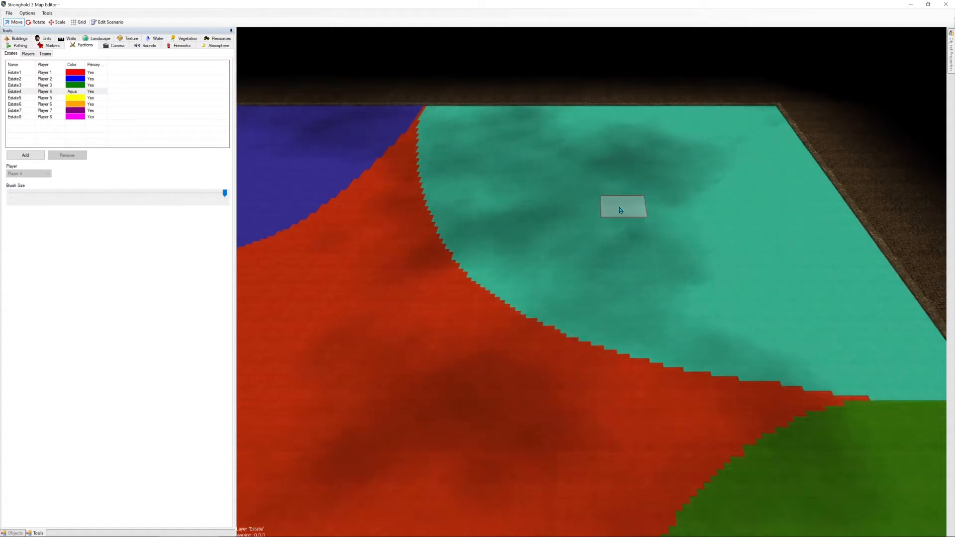
middle_drag(569, 261, 695, 180)
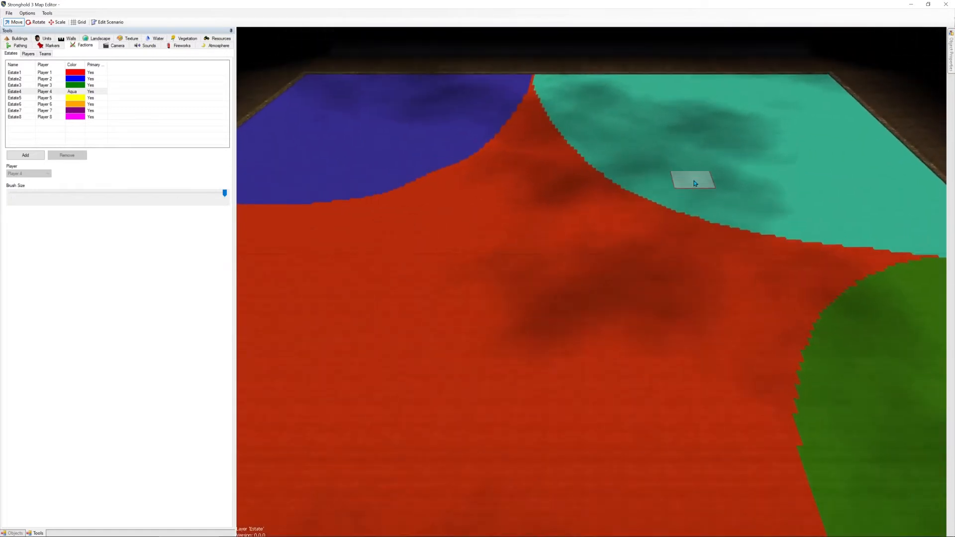
Reshape the blue Estate2's inner edge with red Estate1, then extend Estate2 in blue up to the aqua estate along the far edge
click(77, 72)
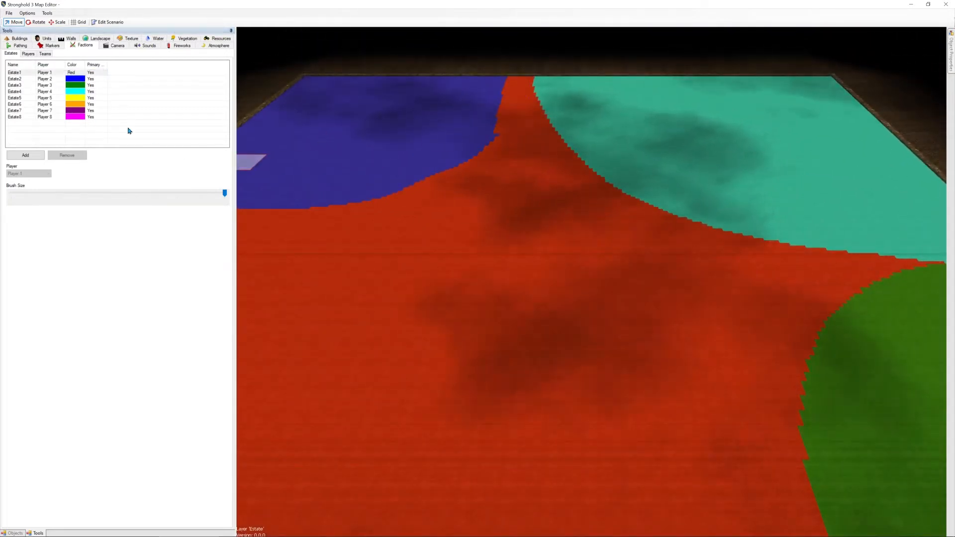
click(80, 79)
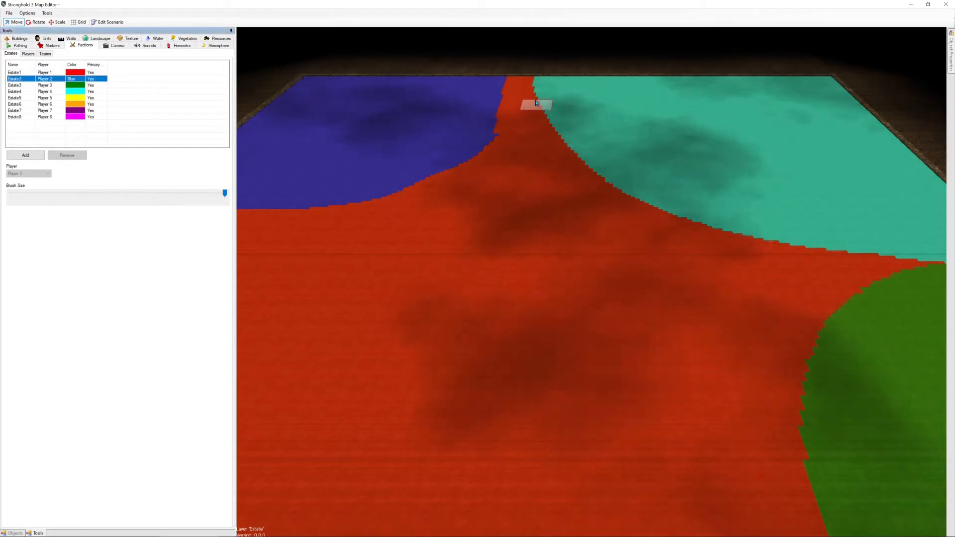
mouse_move(519, 82)
mouse_down()
mouse_move(502, 163)
mouse_move(449, 165)
mouse_up()
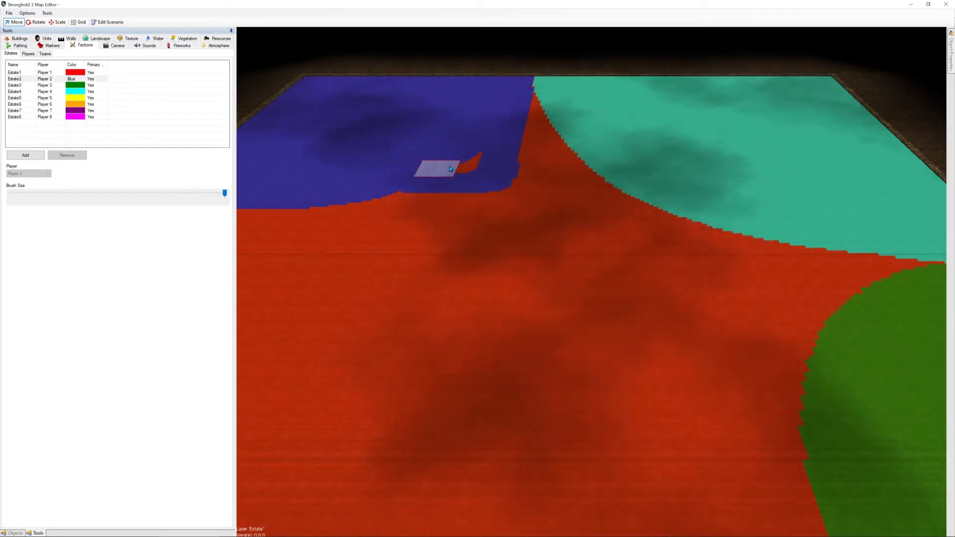
Extend Player 4's aqua Estate4 over the remaining red gaps towards the blue and green estates
click(80, 91)
mouse_move(554, 100)
mouse_down()
mouse_move(542, 87)
mouse_move(534, 147)
mouse_move(605, 185)
mouse_move(559, 159)
mouse_up()
mouse_move(831, 193)
middle_down()
mouse_move(616, 156)
mouse_move(693, 207)
middle_up()
mouse_move(693, 207)
mouse_down()
mouse_move(559, 207)
mouse_move(423, 160)
mouse_up()
Paint Player 3's green Estate3 up to the aqua border and square off its rounded inner corner
click(87, 85)
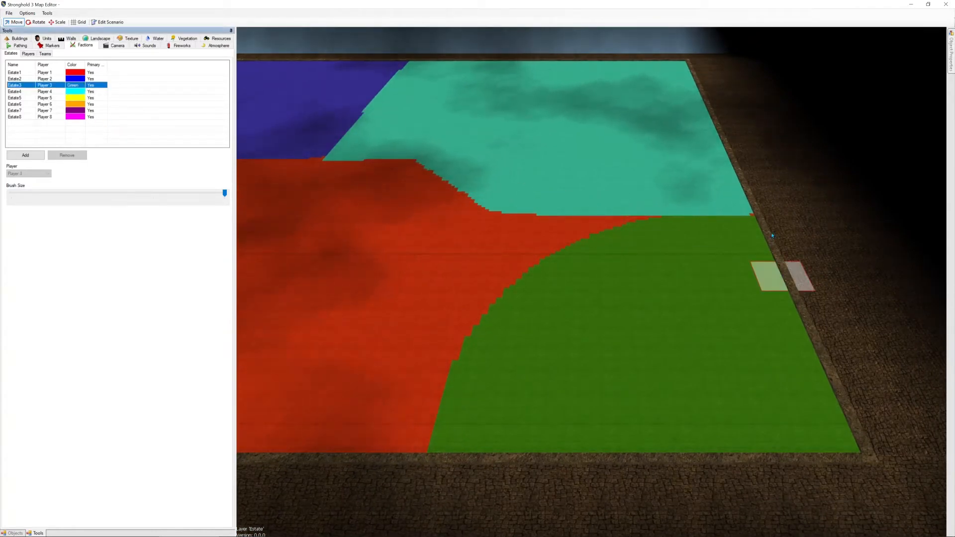
mouse_move(744, 230)
mouse_down()
mouse_move(539, 216)
mouse_move(478, 249)
mouse_move(507, 333)
mouse_move(523, 255)
mouse_move(559, 234)
mouse_up()
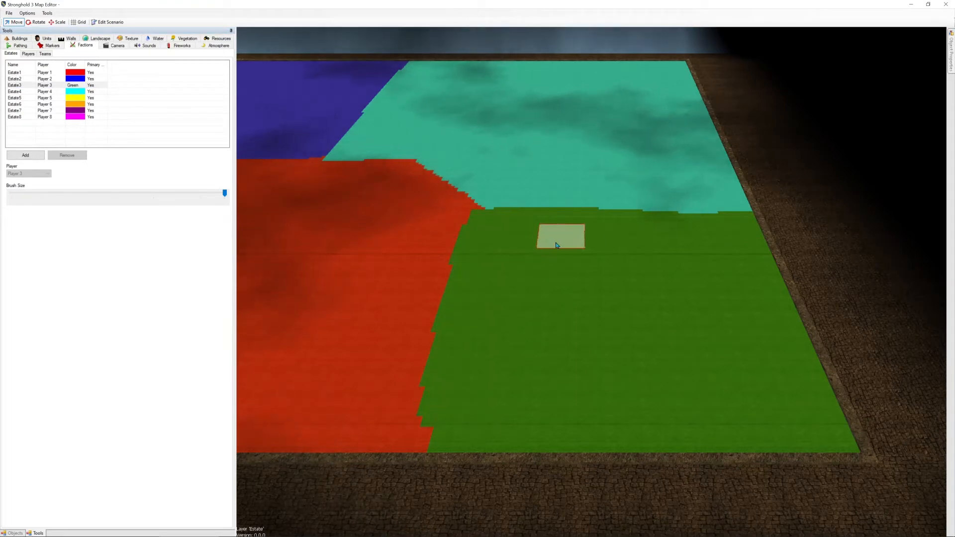
Examine the four-estate layout and, with the building tools open, the estate boundary lines on the terrain
key(Left)
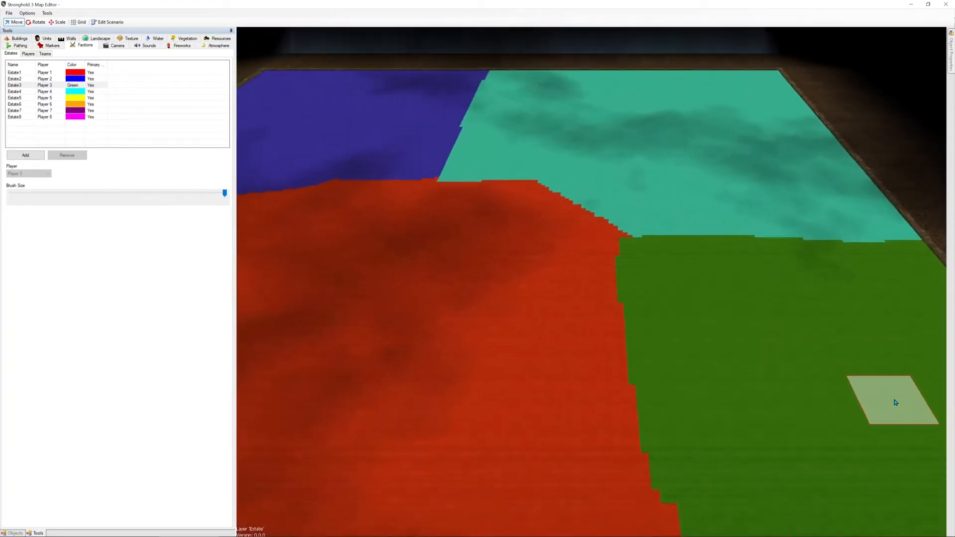
scroll(710, 184, down, 5)
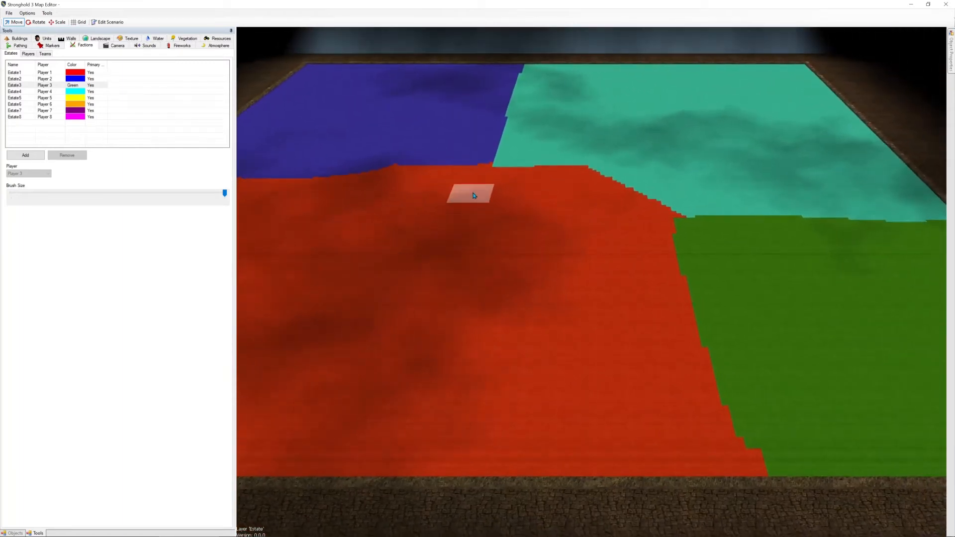
scroll(474, 189, up, 3)
key(Left)
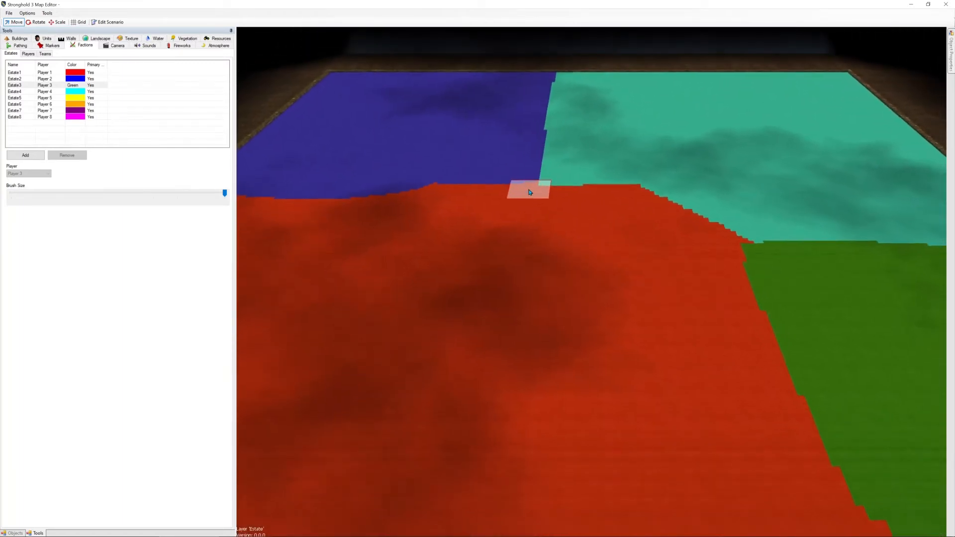
click(17, 39)
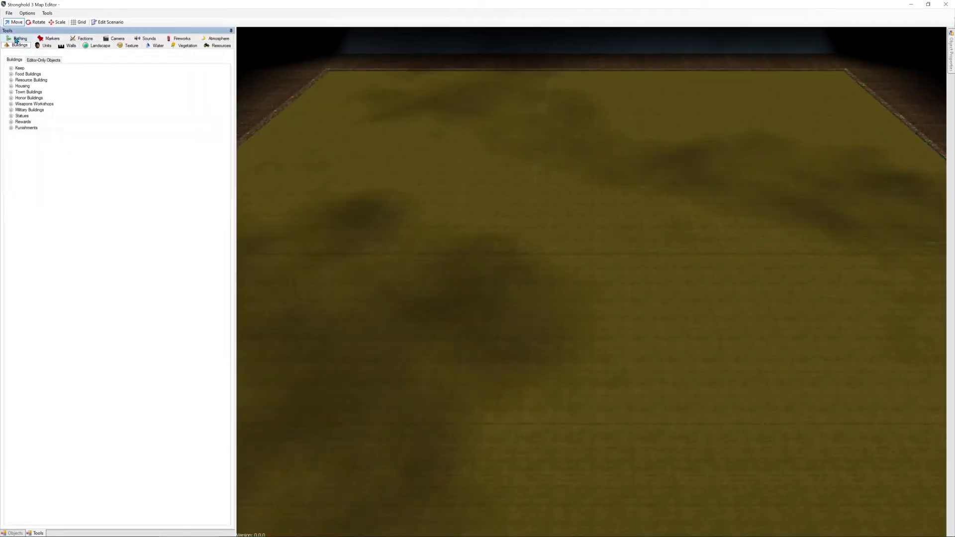
scroll(649, 179, down, 1)
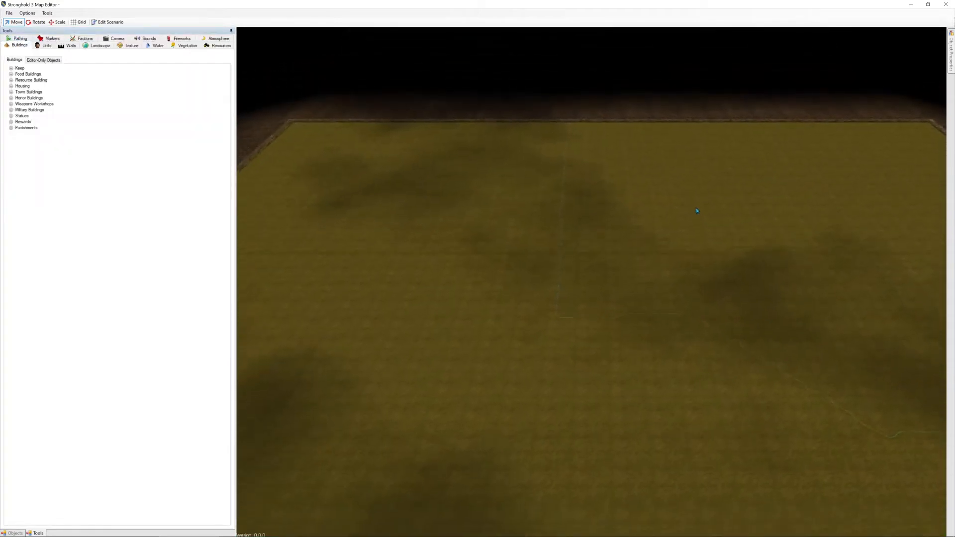
scroll(640, 342, up, 3)
scroll(623, 313, up, 5)
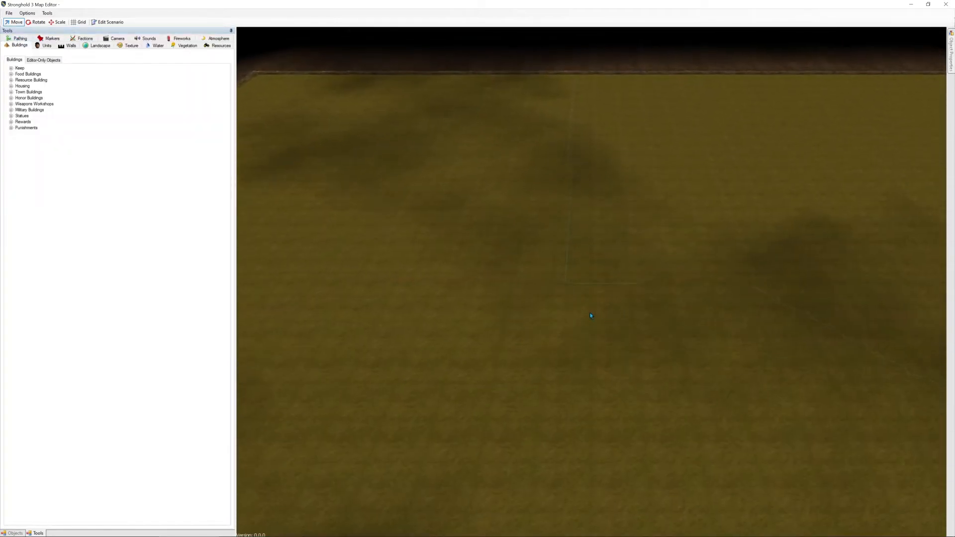
scroll(555, 309, up, 2)
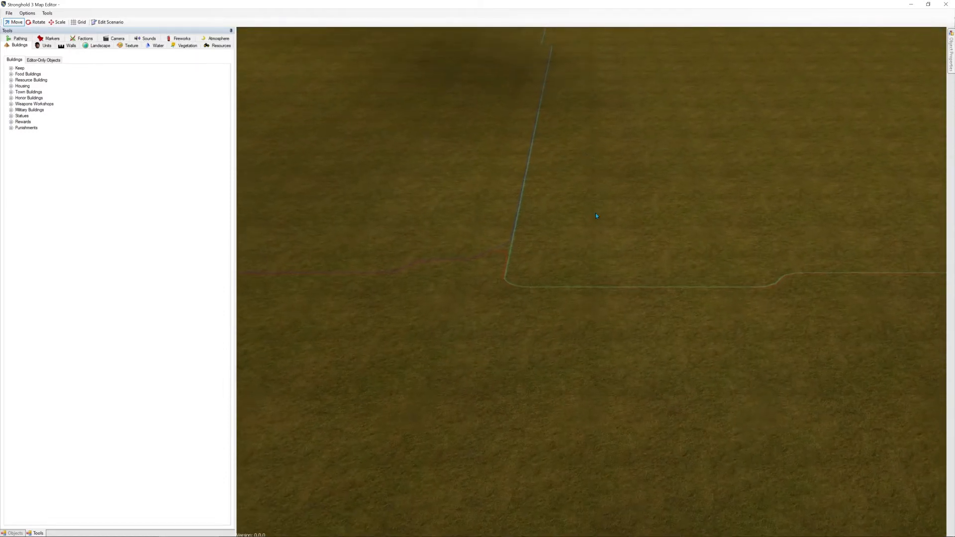
middle_drag(596, 213, 926, 225)
scroll(436, 169, down, 6)
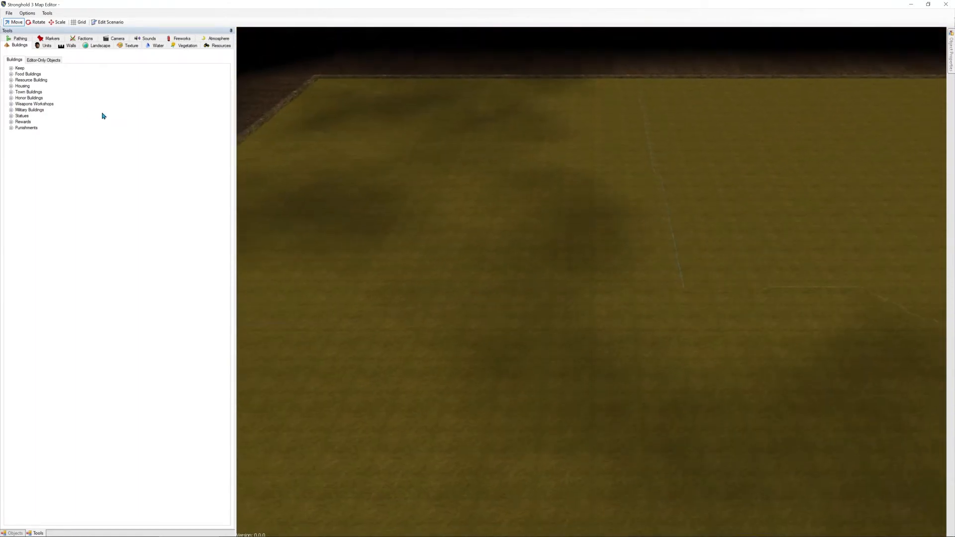
Place Keep 7 in Player 2's blue estate, close to the map's far-left corner
click(11, 68)
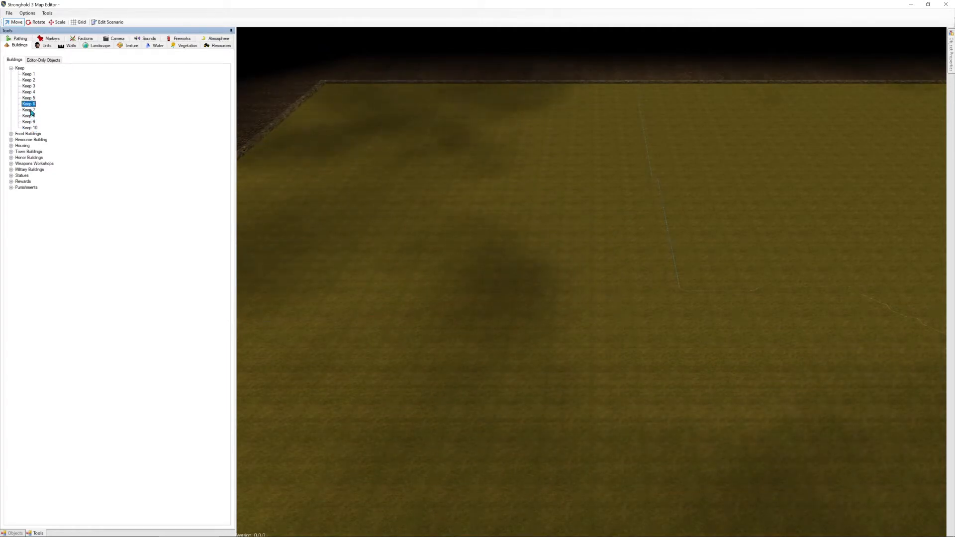
scroll(491, 230, up, 5)
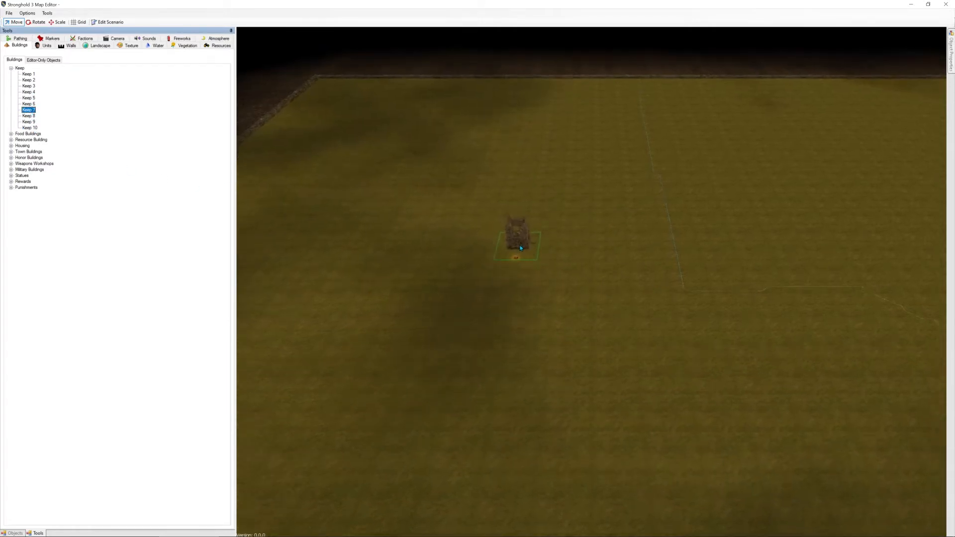
click(556, 296)
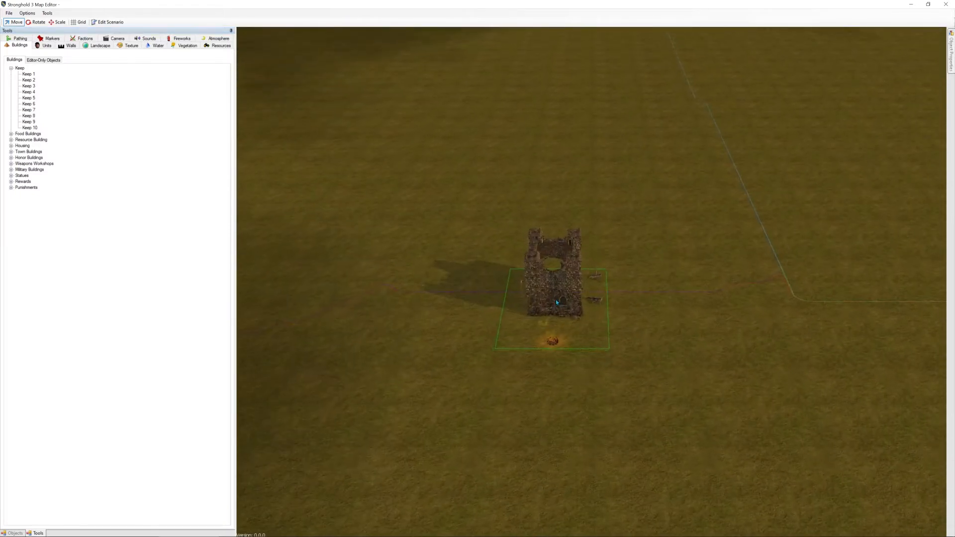
middle_drag(556, 297, 373, 201)
drag(373, 201, 538, 240)
middle_drag(538, 240, 601, 231)
scroll(601, 230, down, 5)
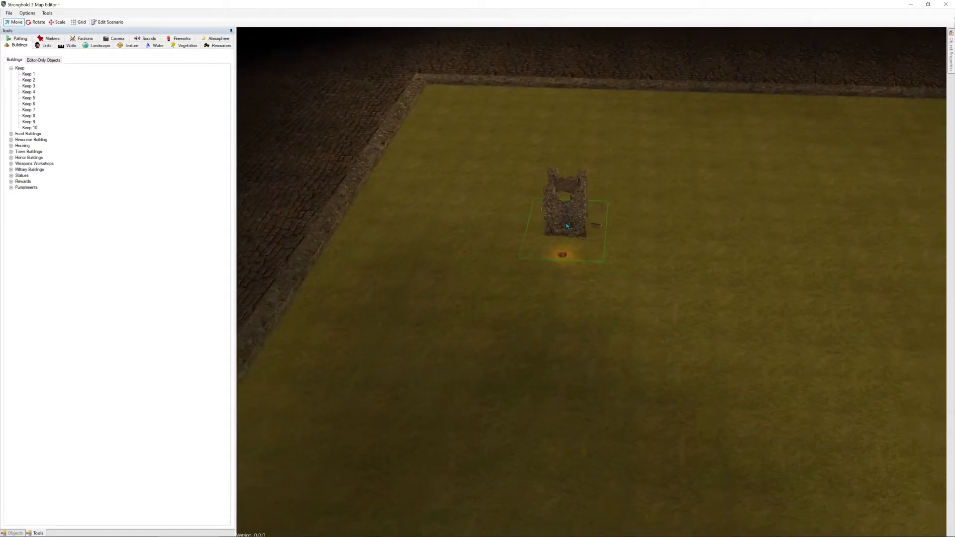
drag(597, 211, 633, 212)
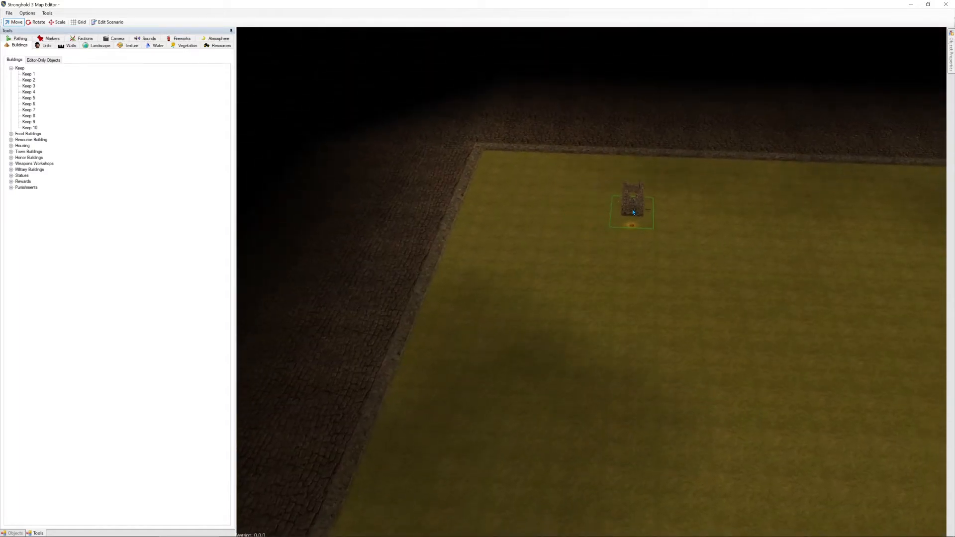
drag(27, 74, 624, 222)
drag(656, 281, 629, 284)
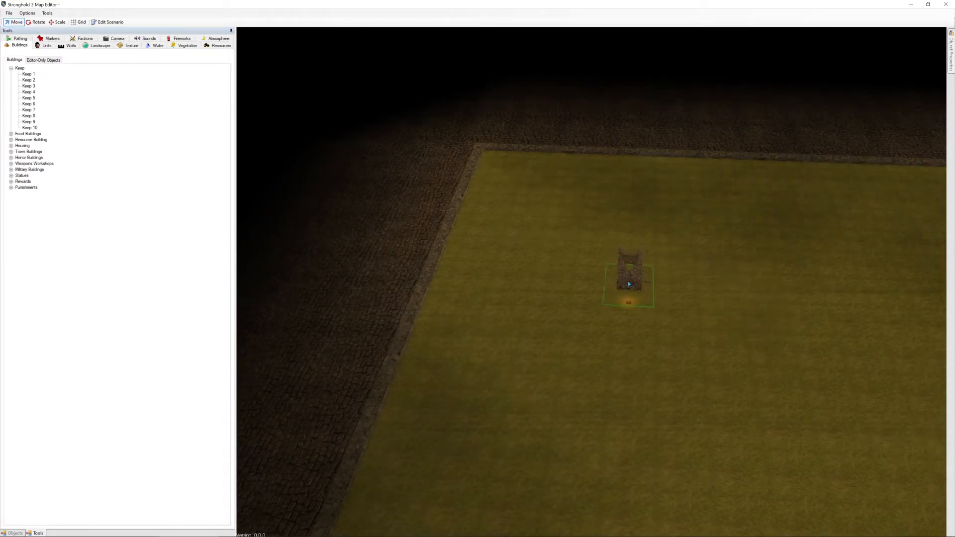
drag(638, 245, 647, 193)
click(646, 189)
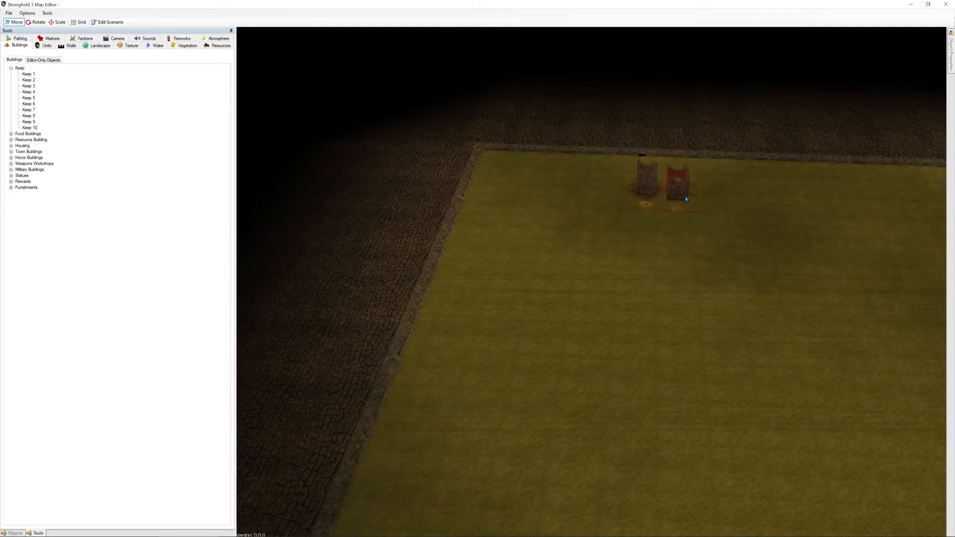
Place a second keep in Player 4's aqua estate near the map's far-right corner, rotated diagonally towards the map's centre
key(d)
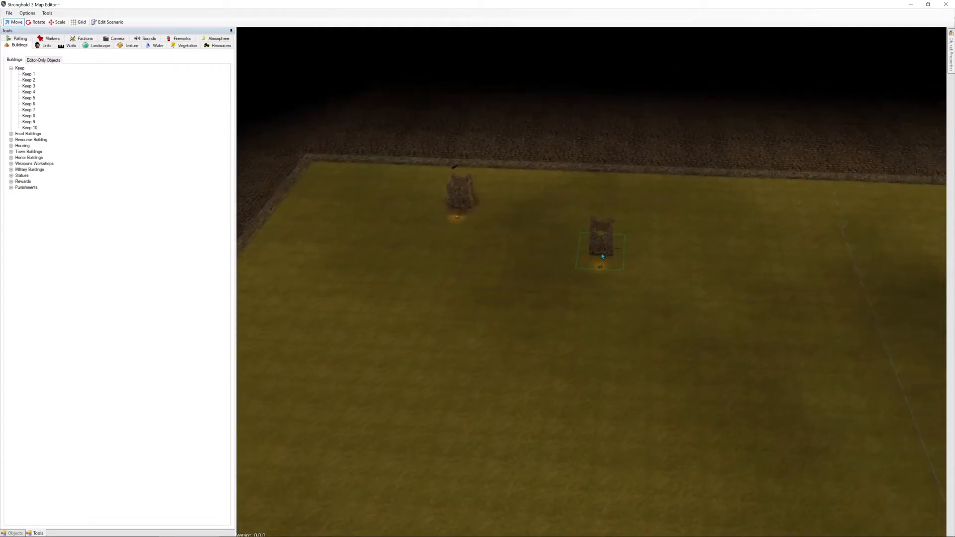
key(w)
key(a)
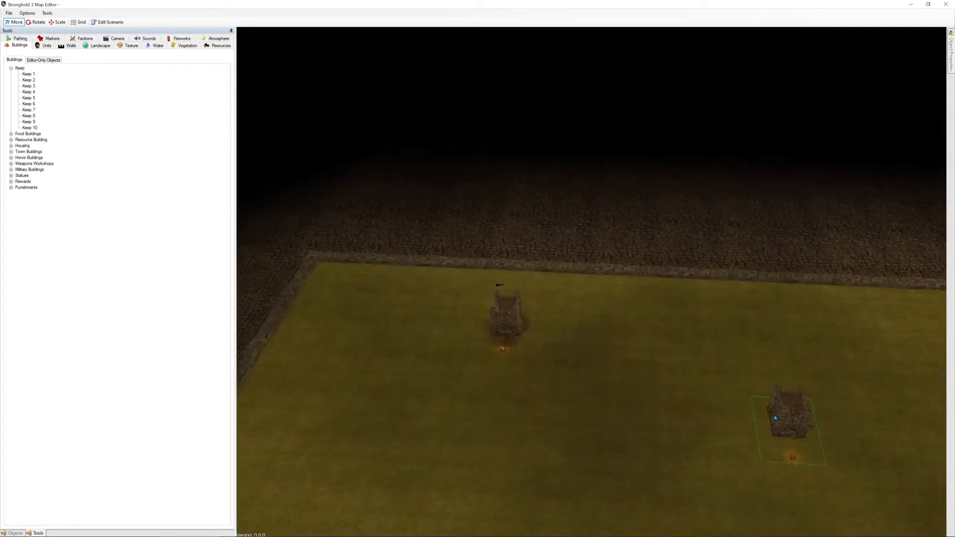
scroll(603, 397, up, 2)
scroll(540, 380, down, 3)
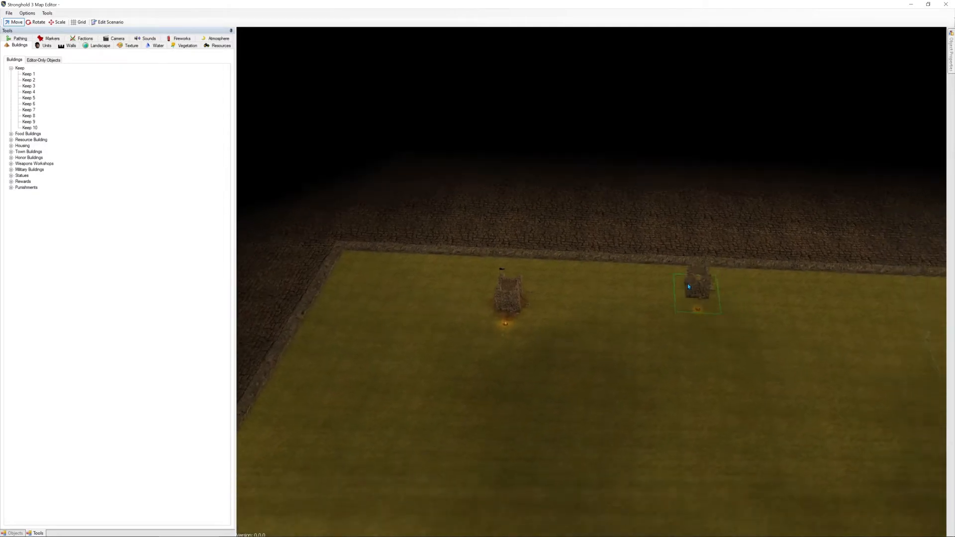
middle_drag(688, 286, 334, 112)
middle_drag(734, 194, 553, 186)
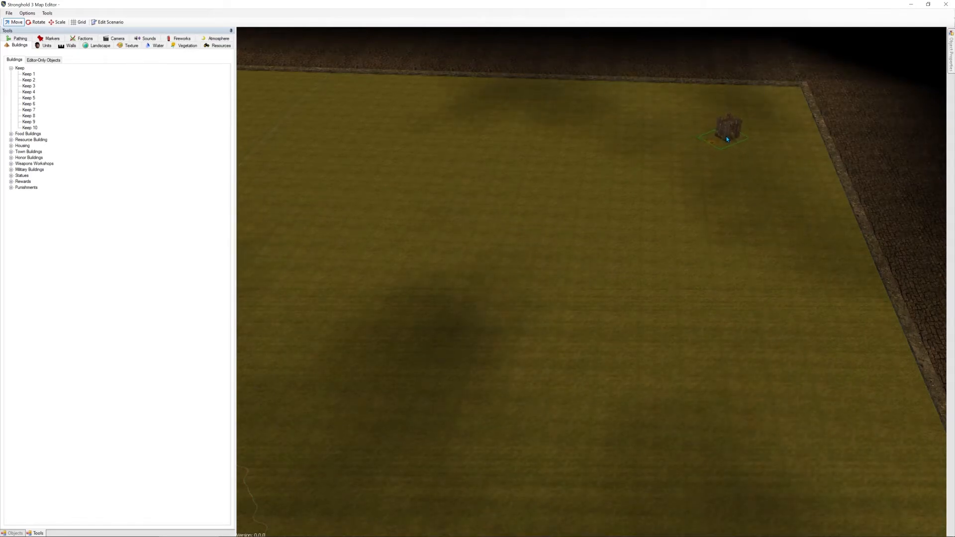
middle_drag(705, 313, 724, 185)
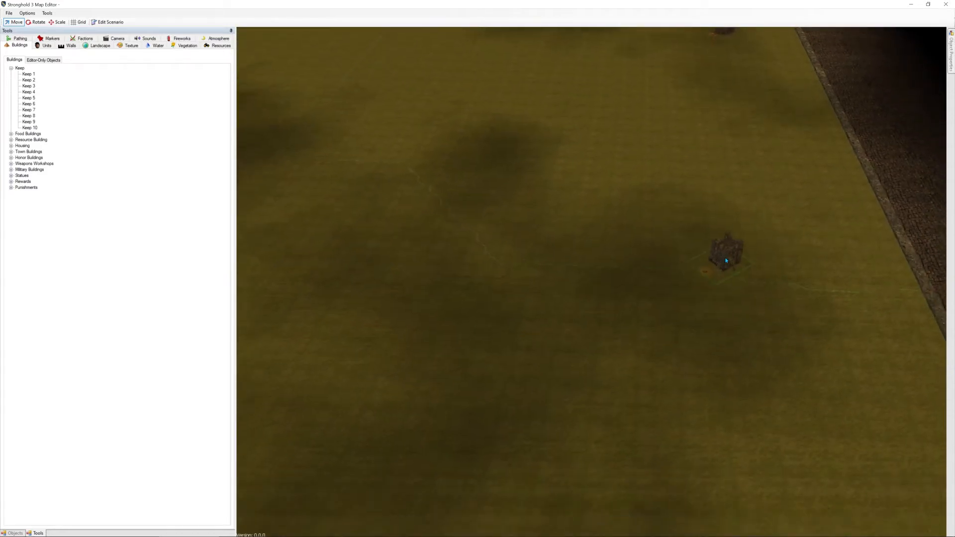
Place a rotated keep in Player 3's green estate near the map's near-right corner, facing inwards
key(s)
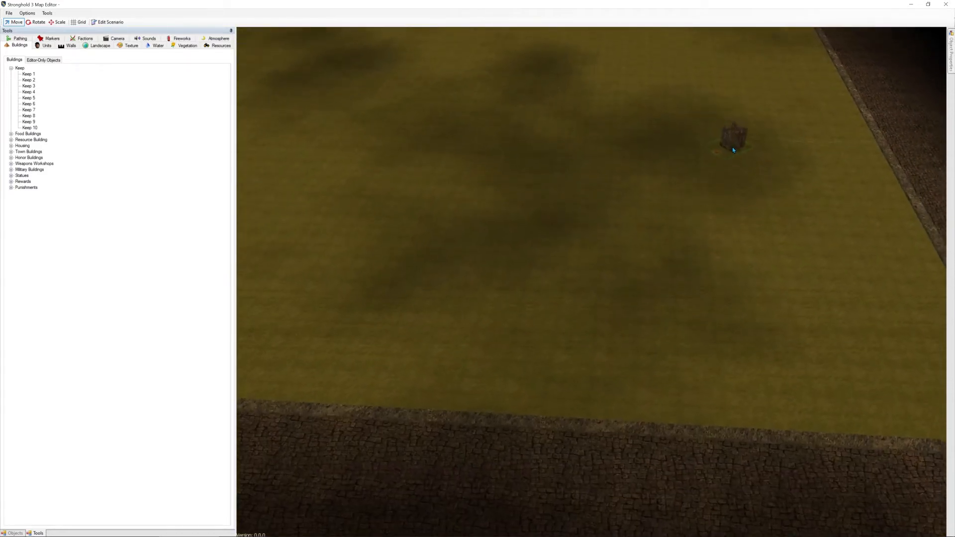
key(w)
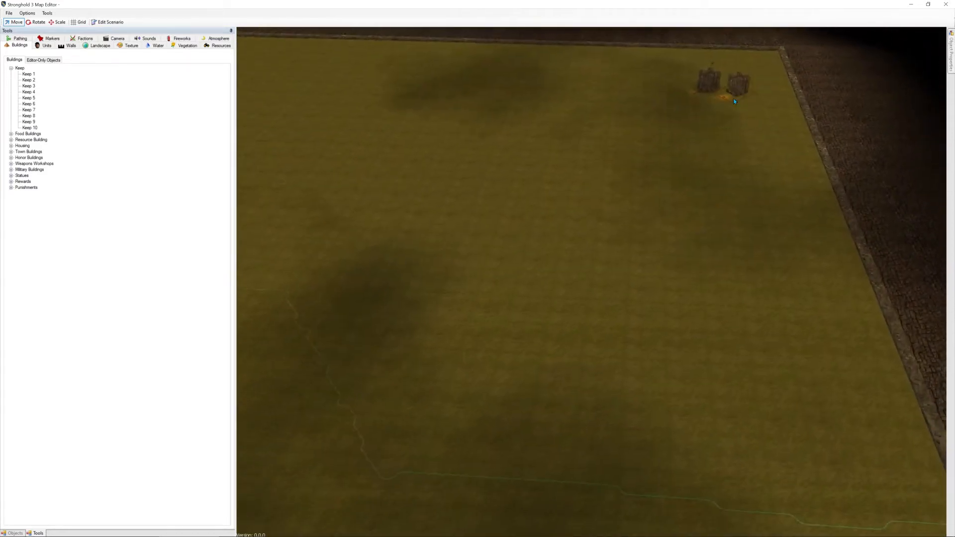
middle_drag(728, 97, 652, 399)
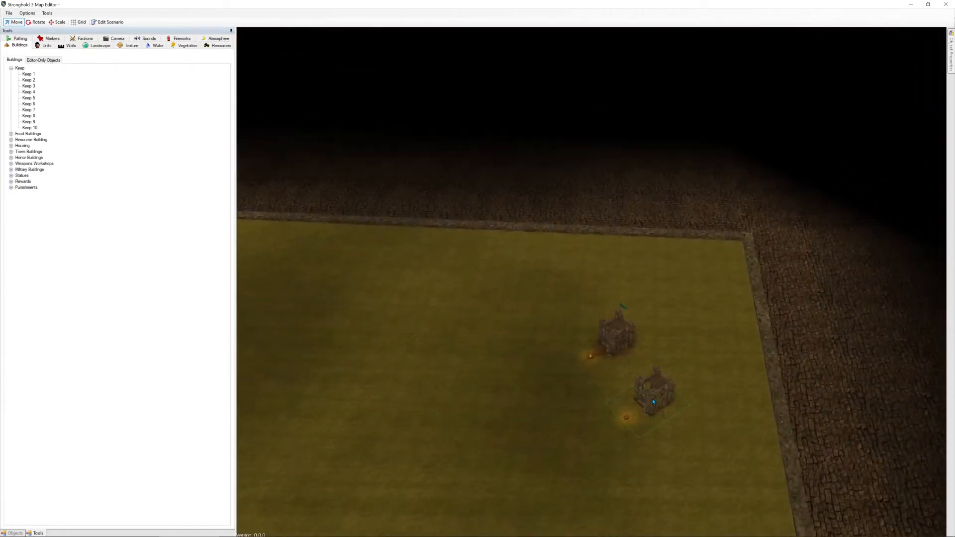
scroll(653, 398, up, 2)
middle_drag(697, 375, 717, 274)
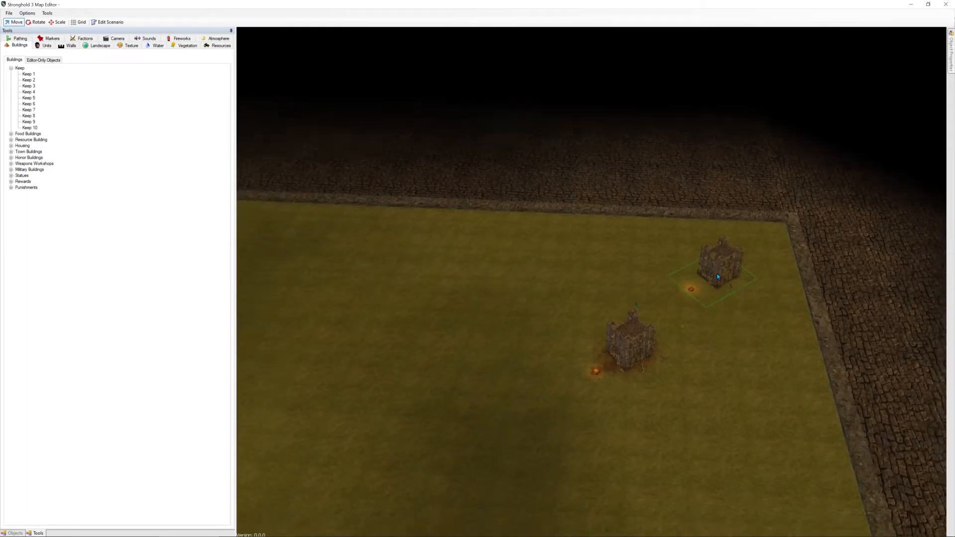
middle_drag(726, 465, 715, 72)
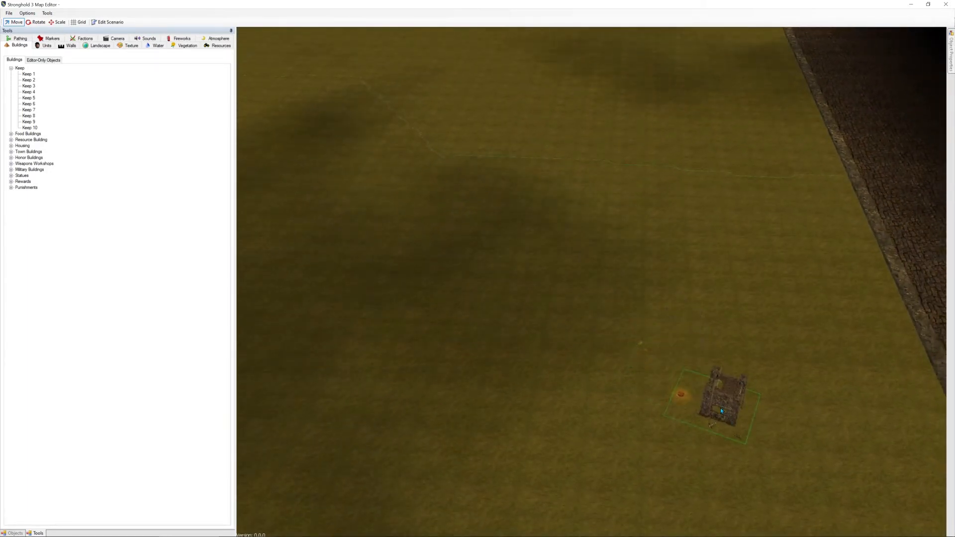
click(721, 408)
Place Keep 10 in Player 1's red estate near the map's near-left corner
scroll(755, 467, up, 4)
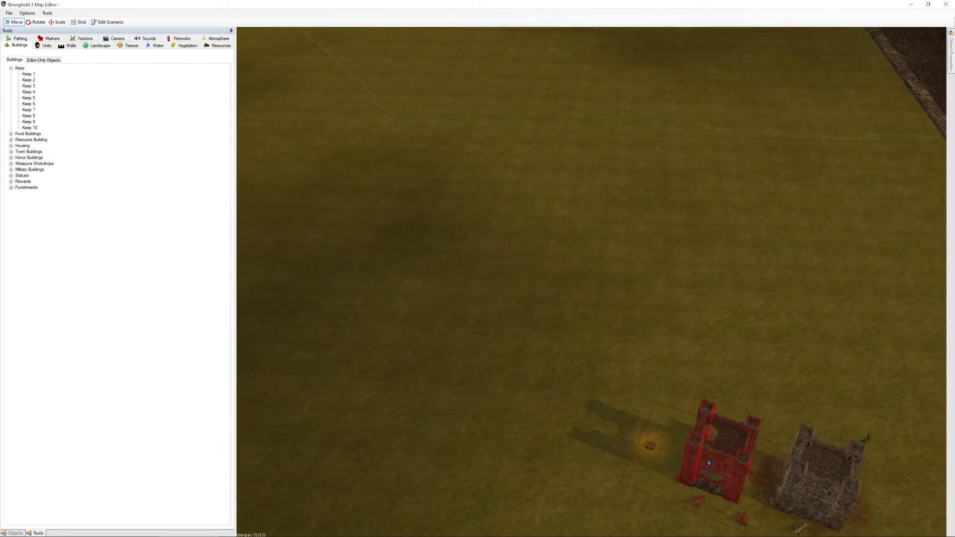
middle_drag(789, 383, 716, 216)
scroll(515, 239, down, 3)
key(s)
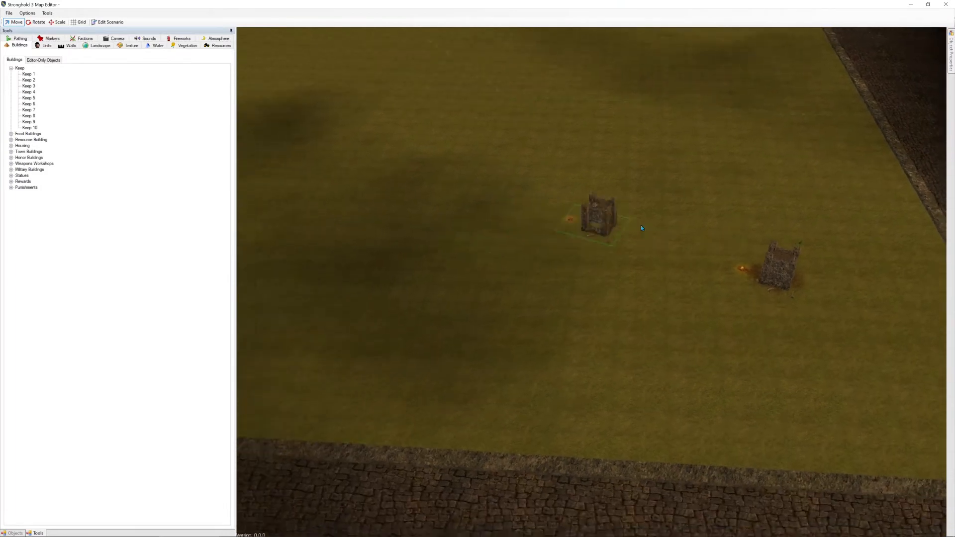
key(a)
middle_drag(431, 196, 700, 206)
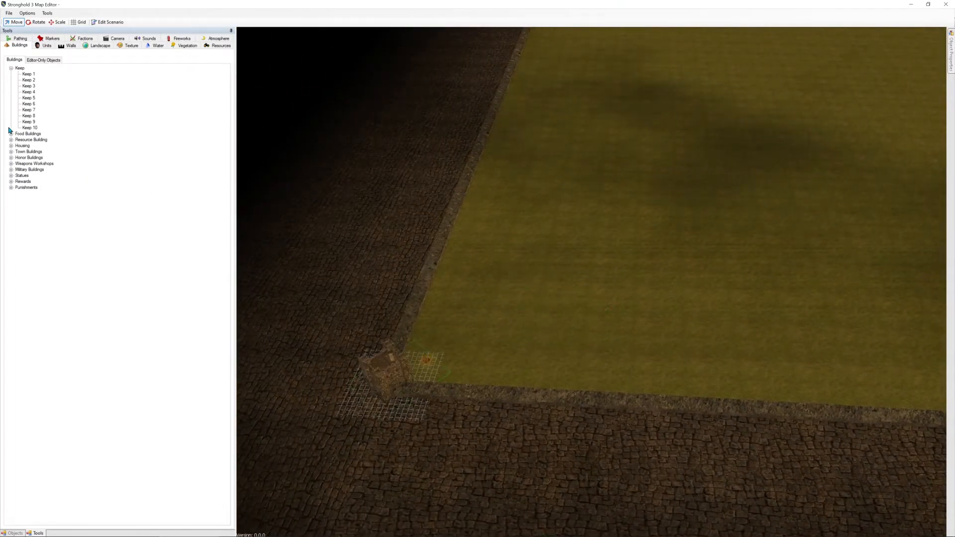
click(29, 127)
drag(550, 292, 540, 298)
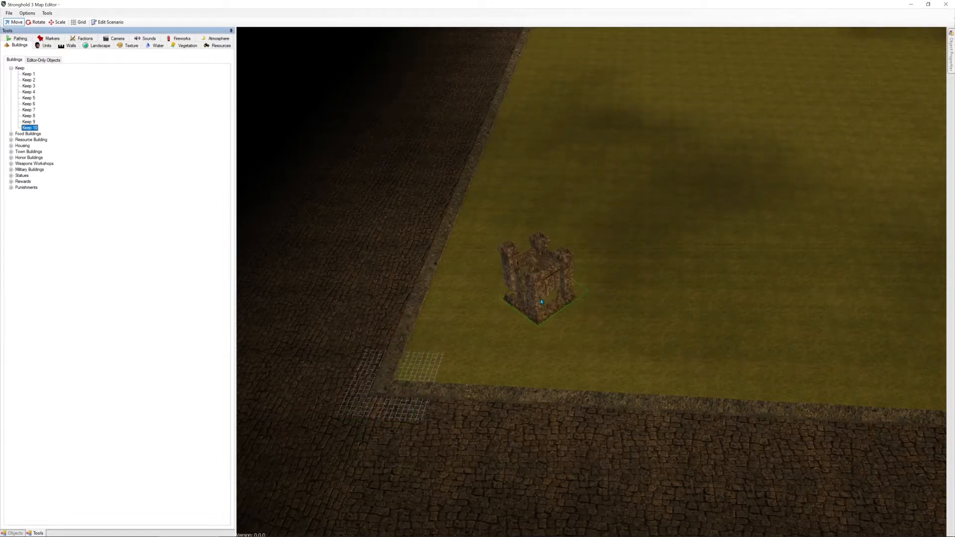
click(563, 278)
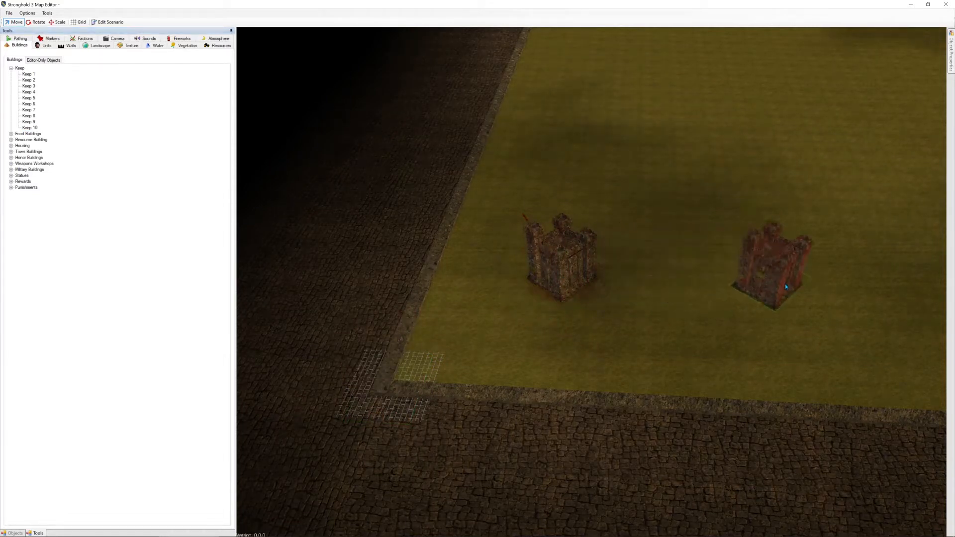
Place six Hovel 6 houses in two rows of three beside Player 2's keep in the blue estate
middle_drag(823, 180, 683, 399)
key(w)
key(d)
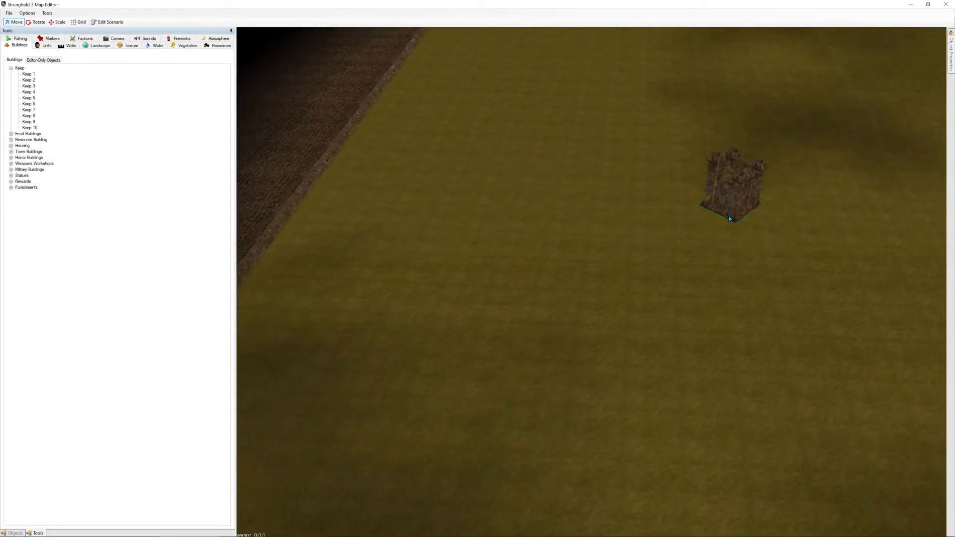
key(d)
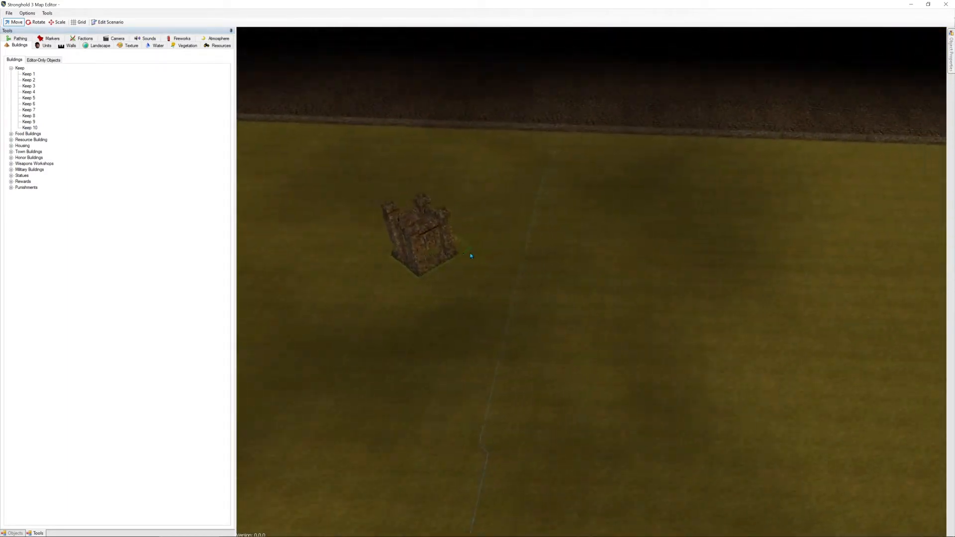
key(a)
key(d)
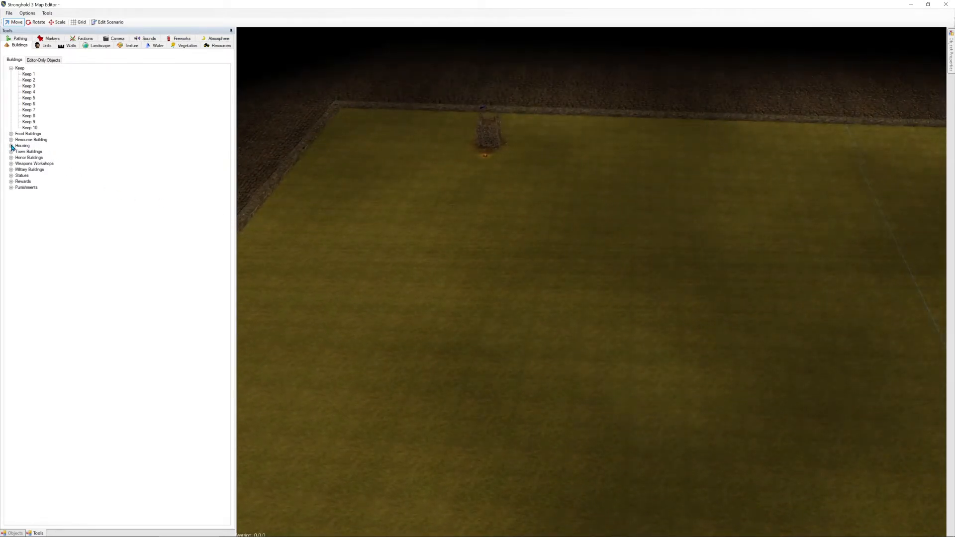
click(11, 146)
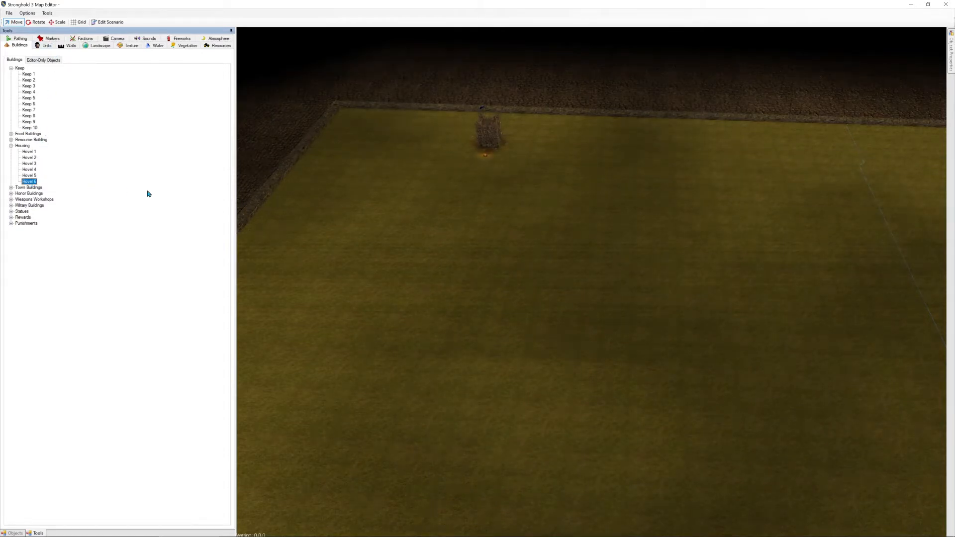
middle_drag(540, 145, 588, 266)
scroll(588, 269, up, 6)
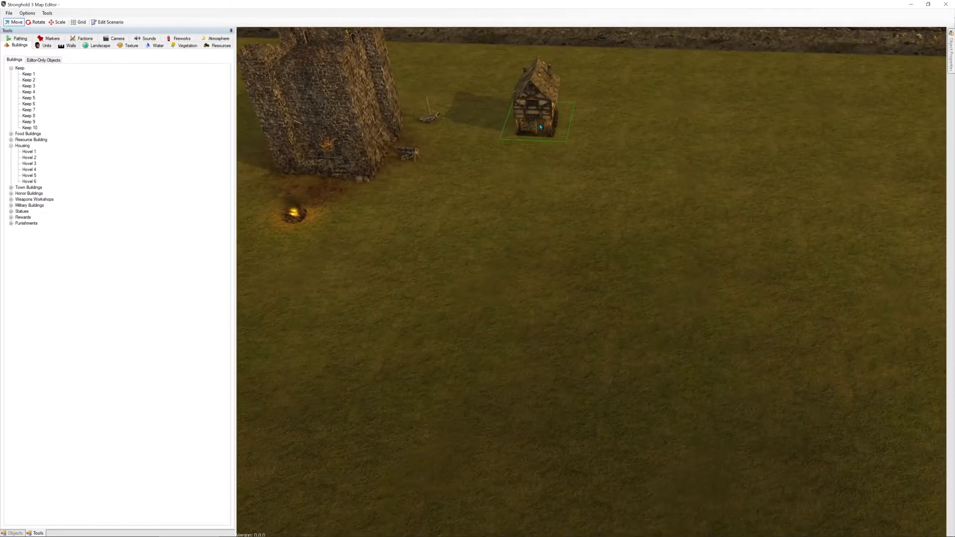
click(539, 124)
click(525, 180)
click(608, 125)
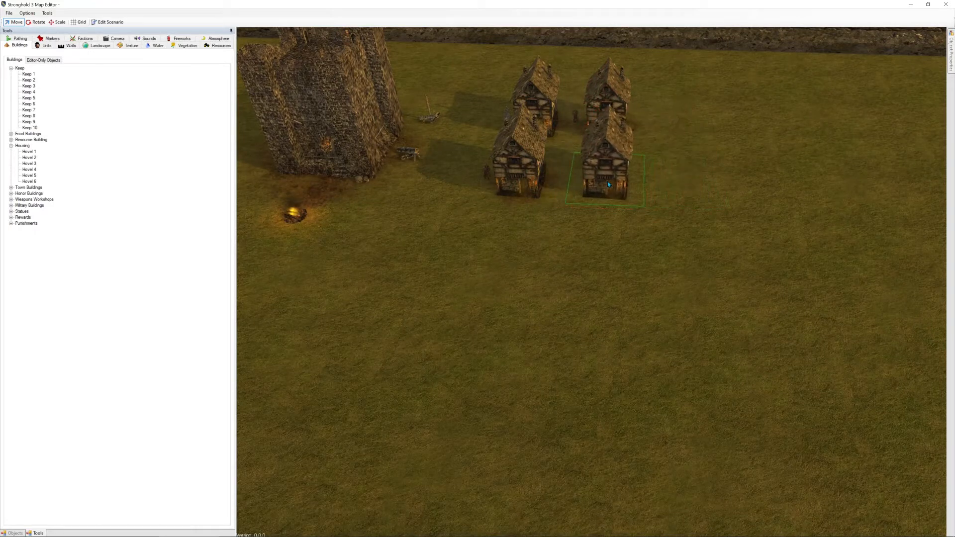
click(608, 181)
click(689, 187)
click(683, 131)
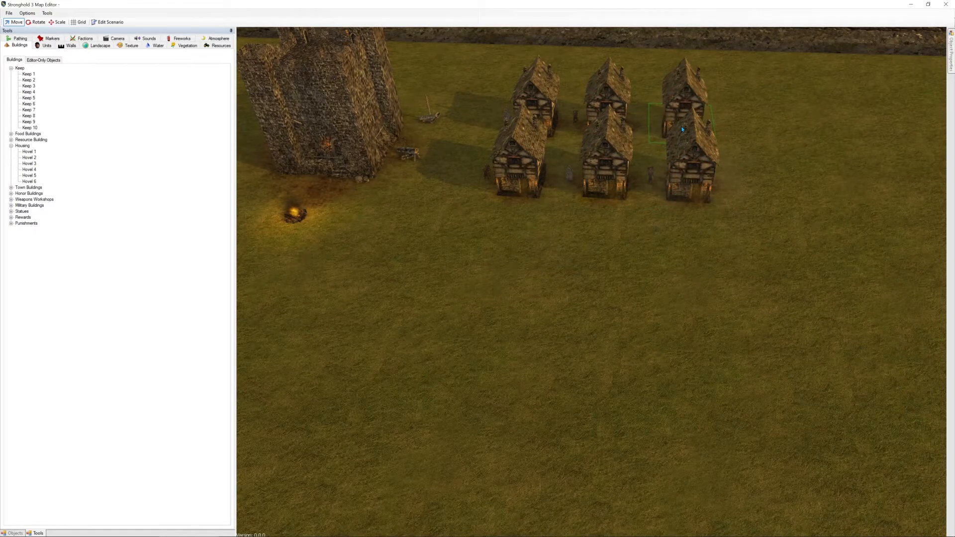
Place six hovels in two rows of three between Player 4's aqua keep and the nearby map edge
scroll(739, 165, down, 2)
scroll(763, 192, down, 3)
middle_drag(819, 249, 529, 75)
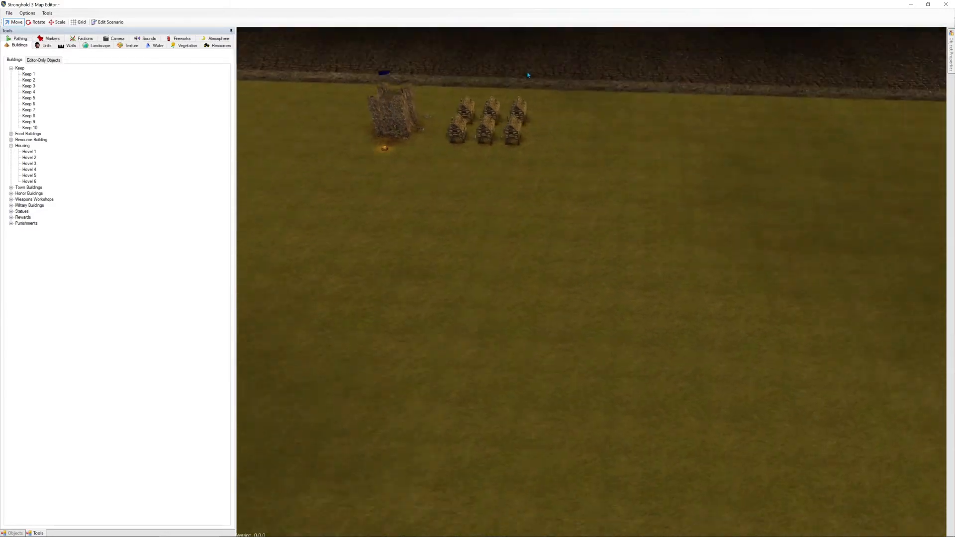
middle_drag(807, 147, 342, 125)
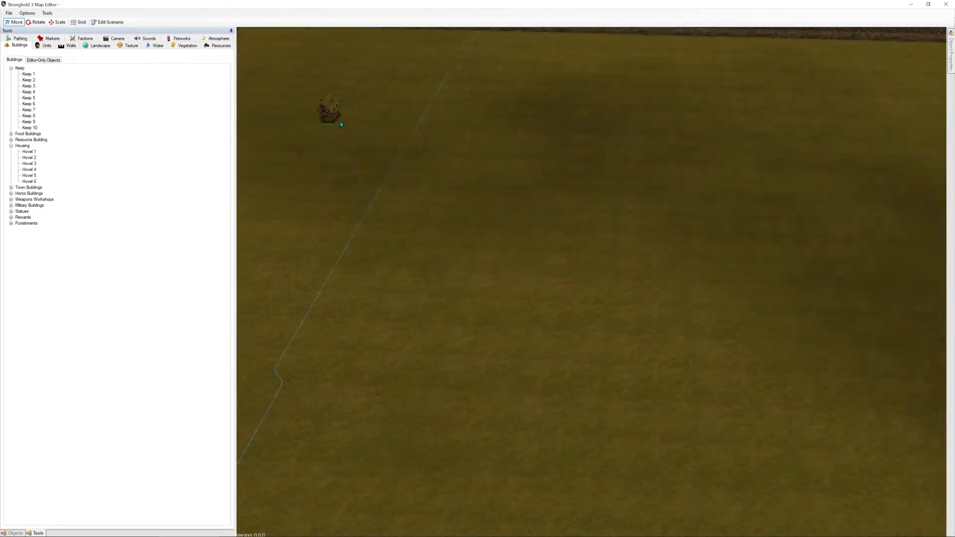
middle_drag(635, 151, 515, 202)
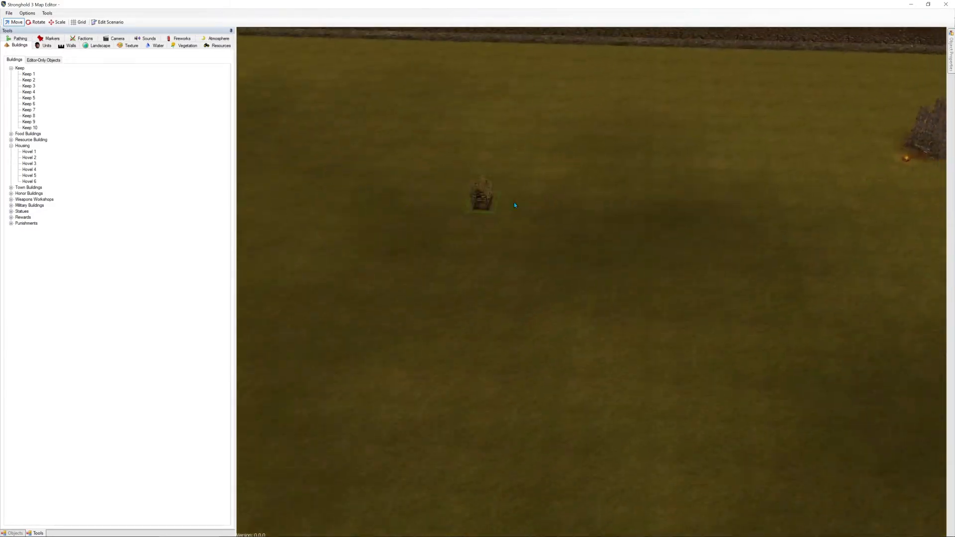
middle_drag(778, 203, 663, 209)
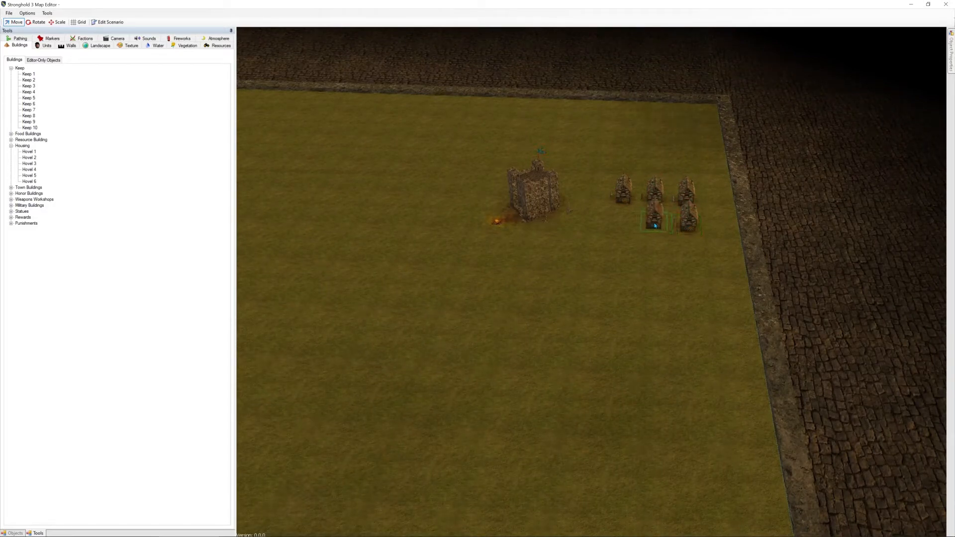
Place six hovels beside Player 3's green keep, four in a row and two in front of them
middle_drag(643, 279, 632, 144)
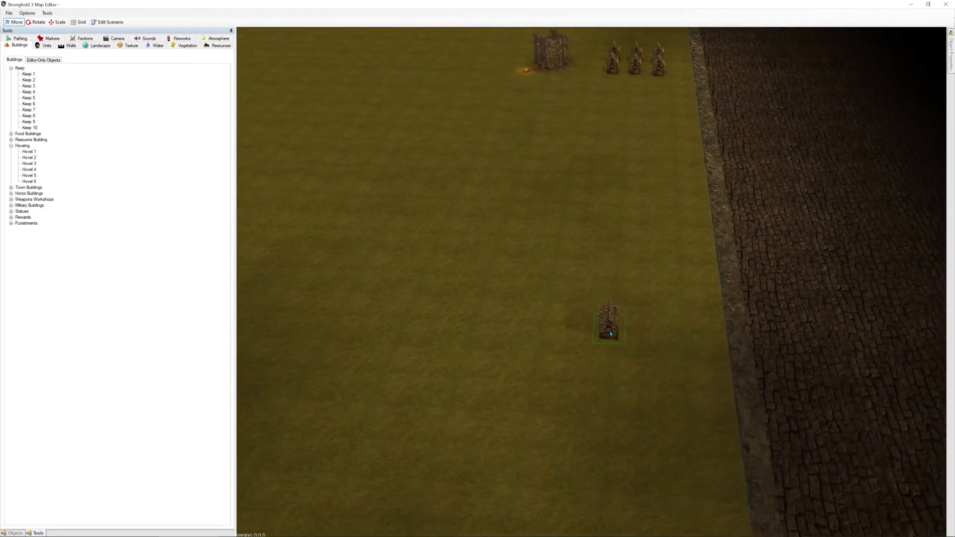
middle_drag(608, 333, 635, 165)
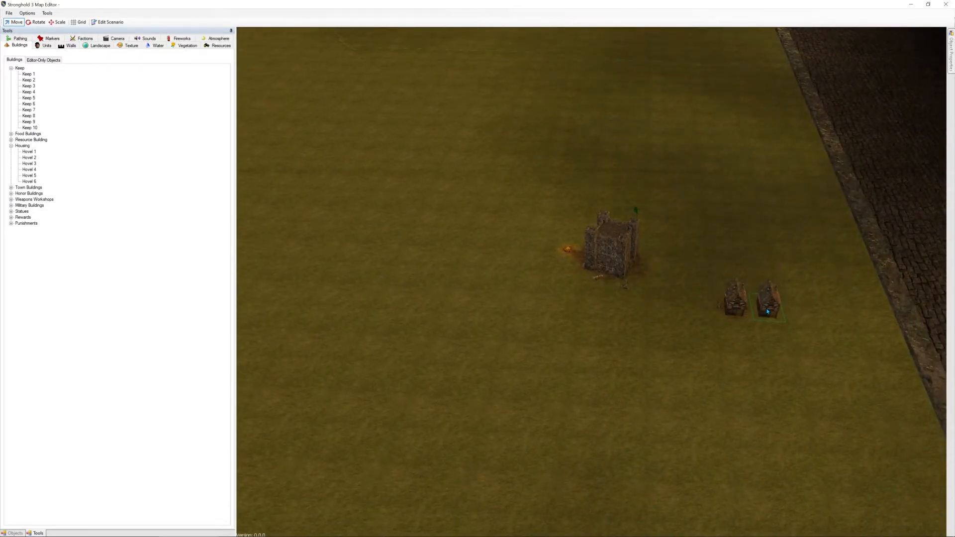
click(803, 312)
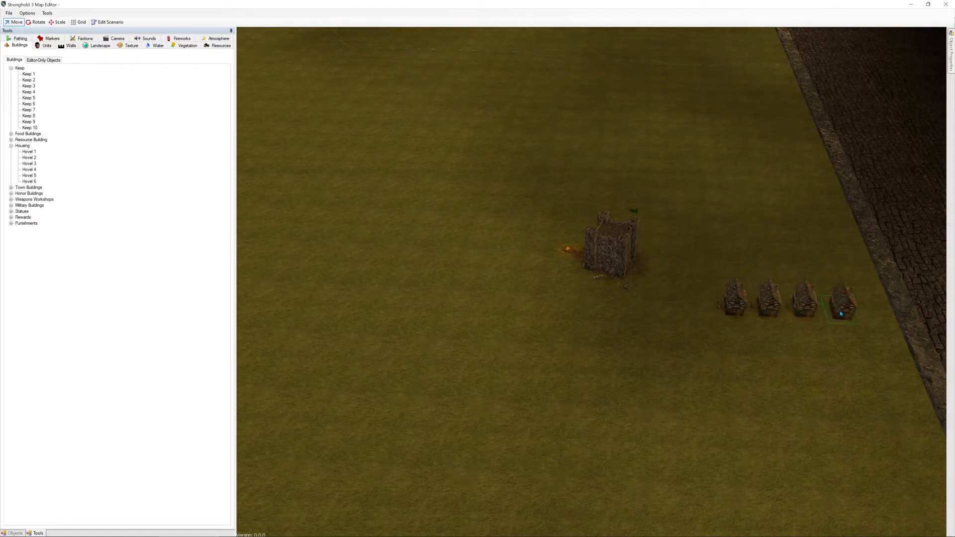
click(840, 310)
click(813, 344)
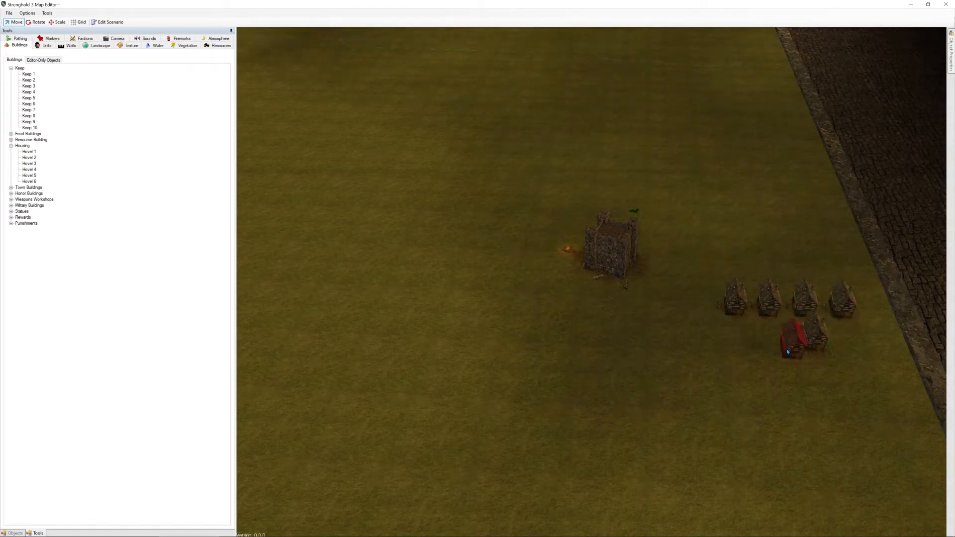
Place four hovels in two rows of two beside Player 1's keep in the red estate
key(a)
key(s)
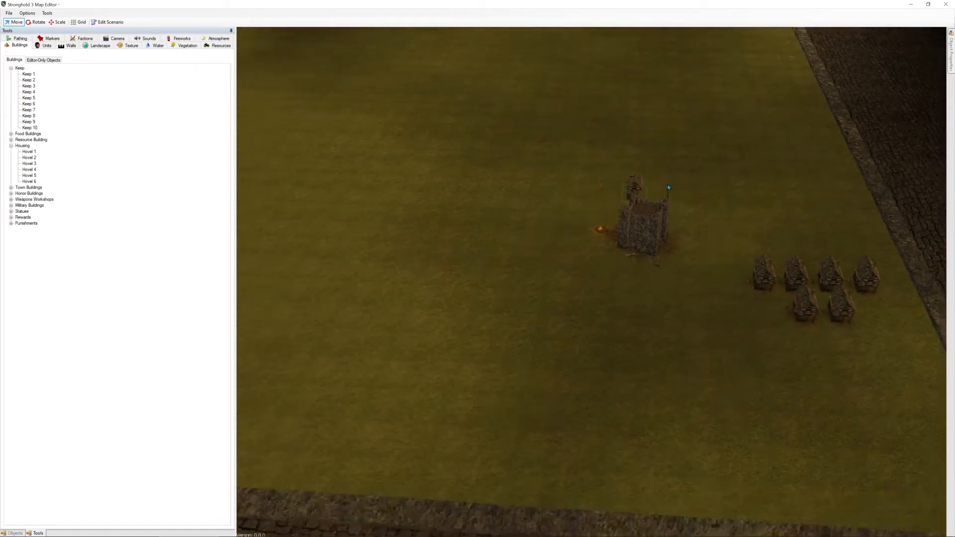
key(w)
key(s)
key(a)
key(s)
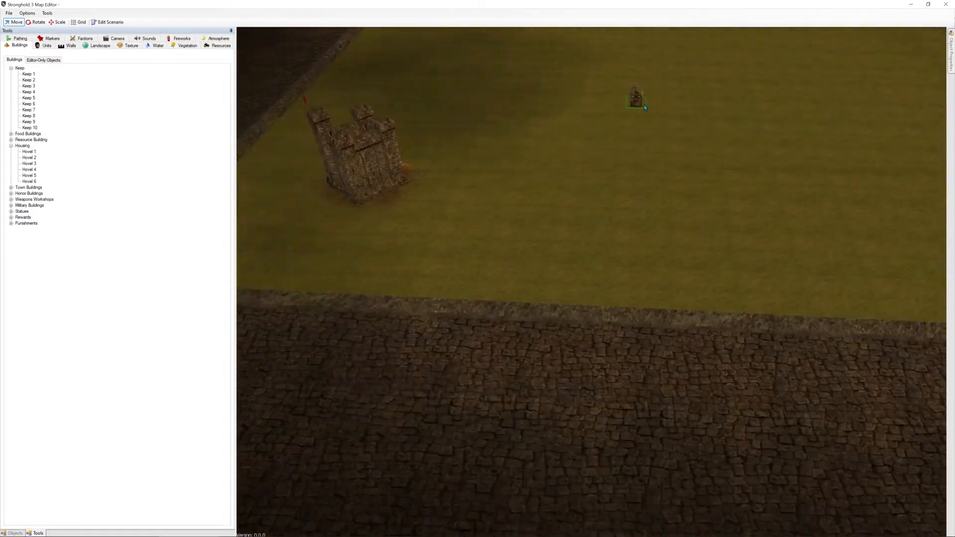
key(d)
key(w)
middle_drag(596, 276, 533, 270)
scroll(567, 282, up, 2)
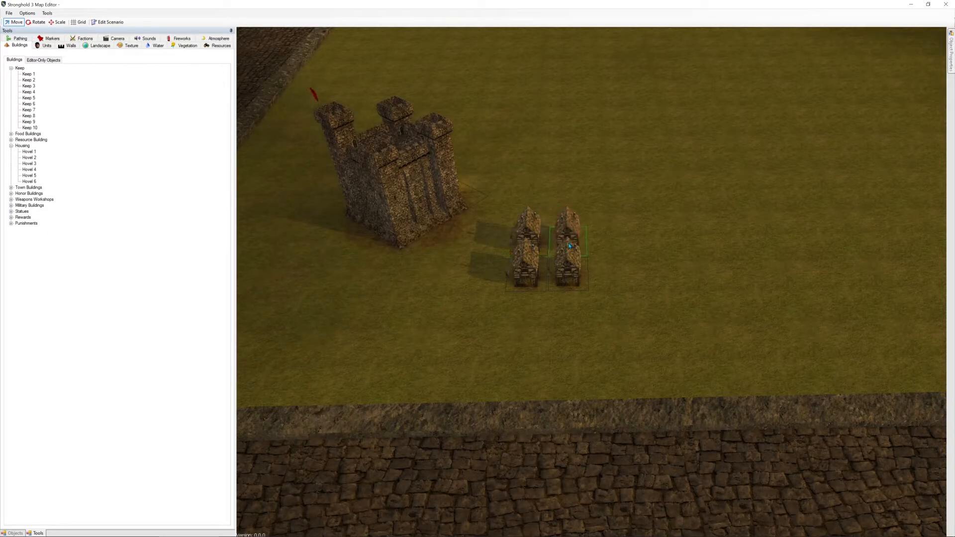
scroll(726, 219, up, 1)
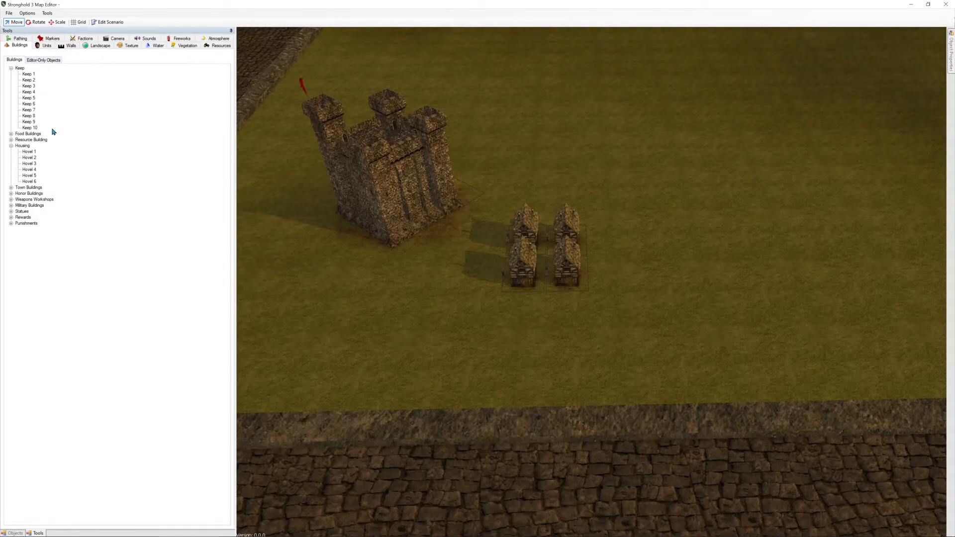
Place a Granary beside Player 1's red keep and another between Player 3's green keep and its hovels
click(11, 134)
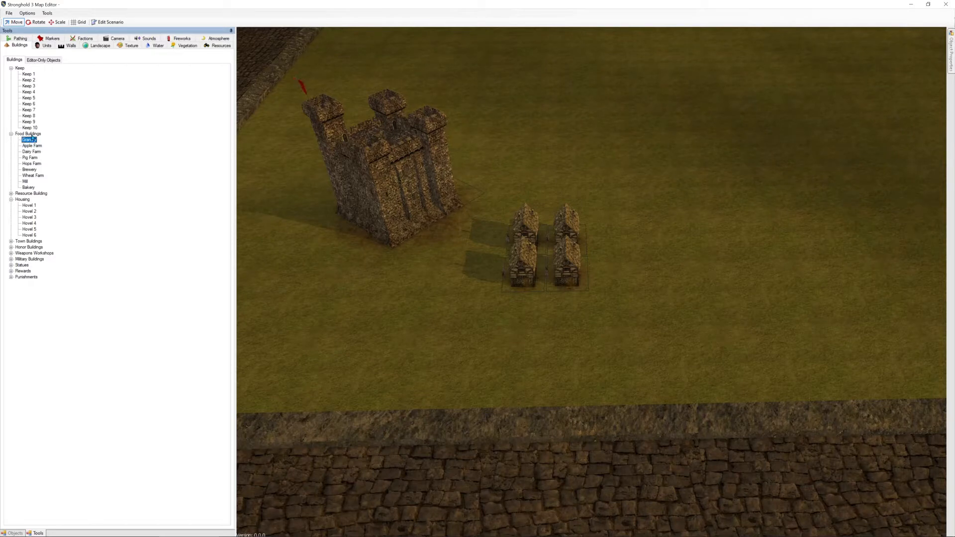
click(469, 264)
key(d)
key(w)
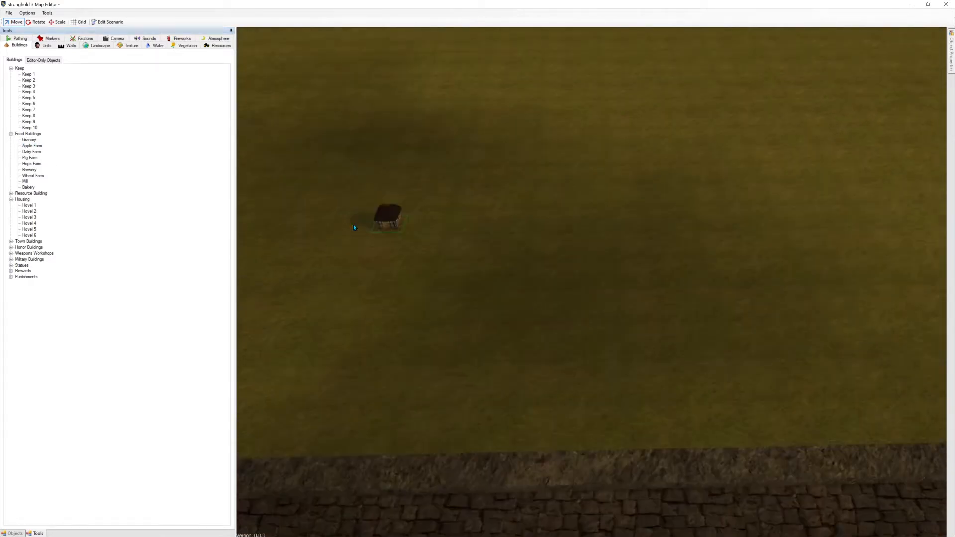
key(s)
key(w)
key(d)
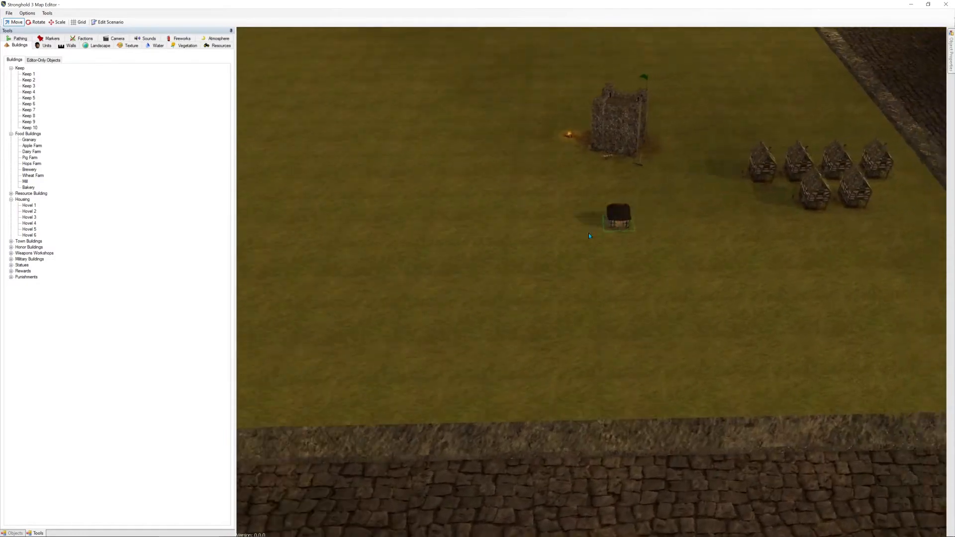
key(w)
key(d)
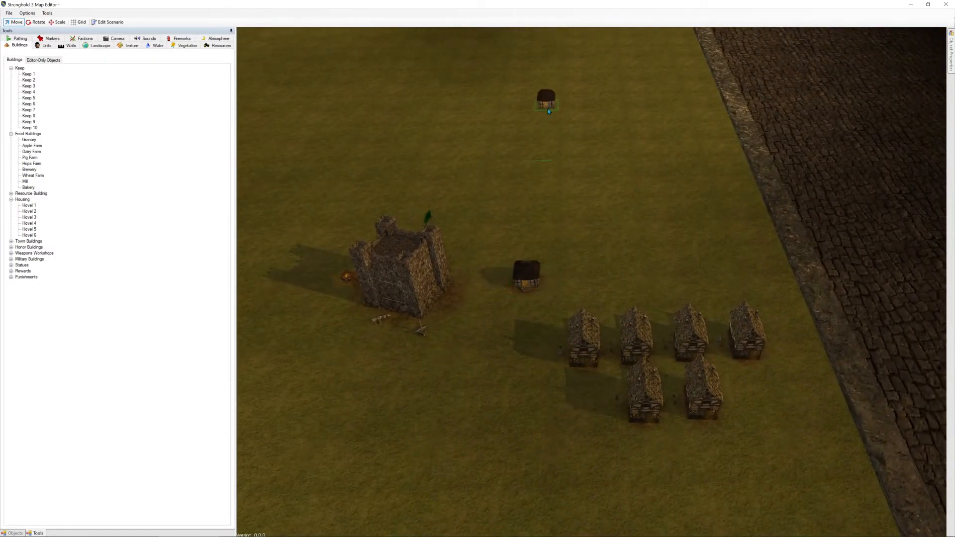
Place a Granary behind the hovels next to Player 4's aqua keep
key(w)
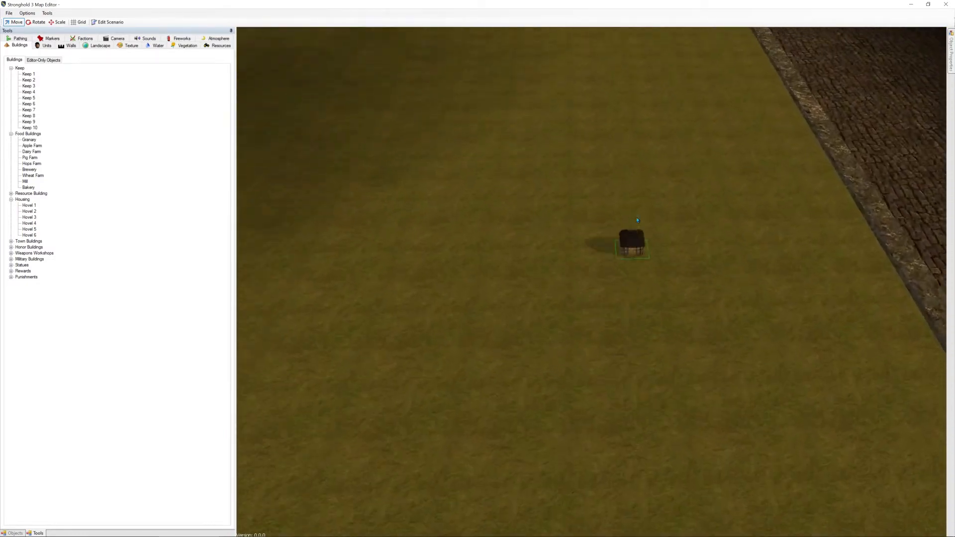
key(s)
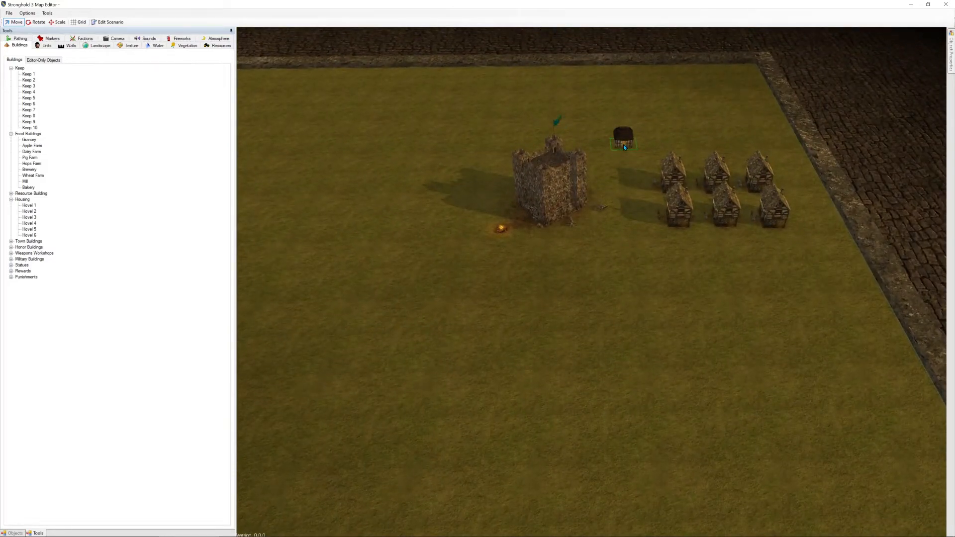
click(625, 147)
Place a Granary beside Player 2's blue keep, on the side opposite the hovels
key(a)
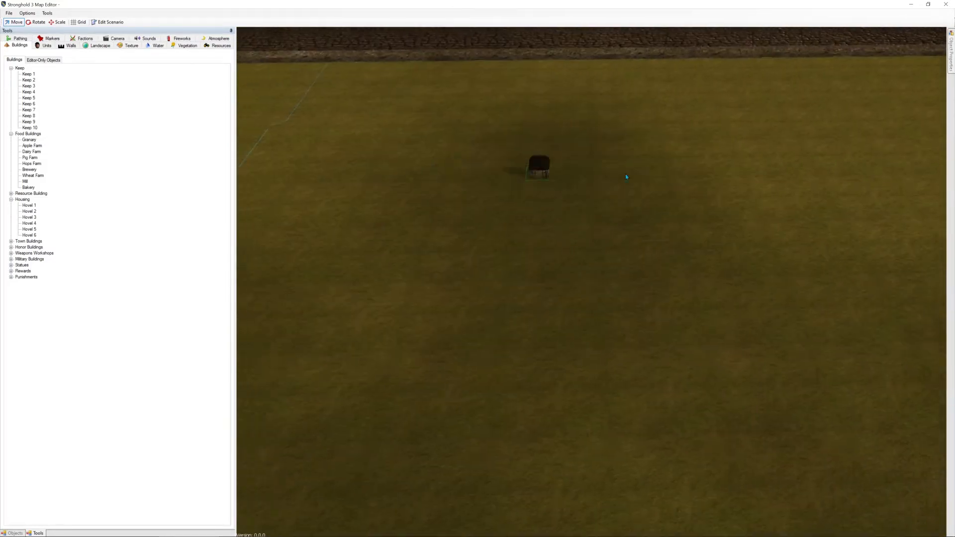
key(a)
key(s)
key(w)
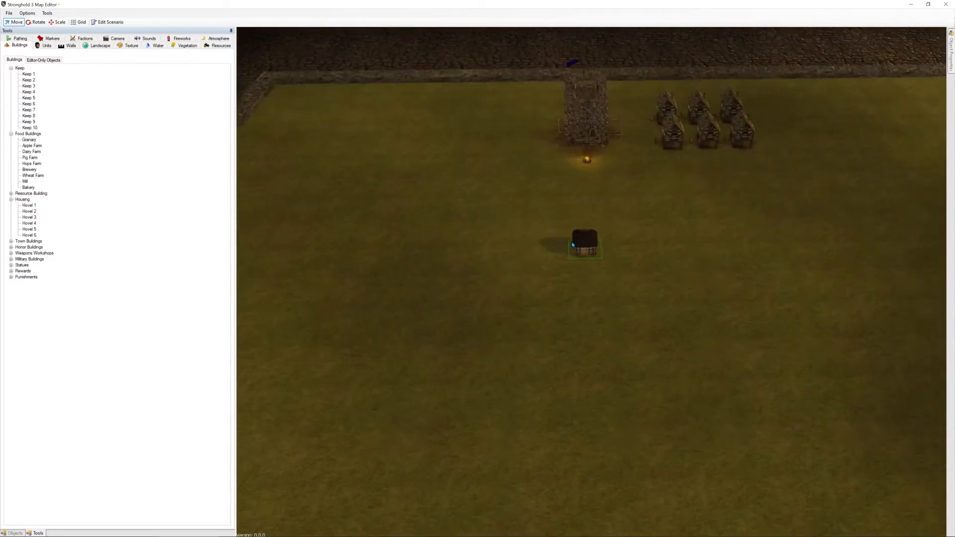
key(w)
key(a)
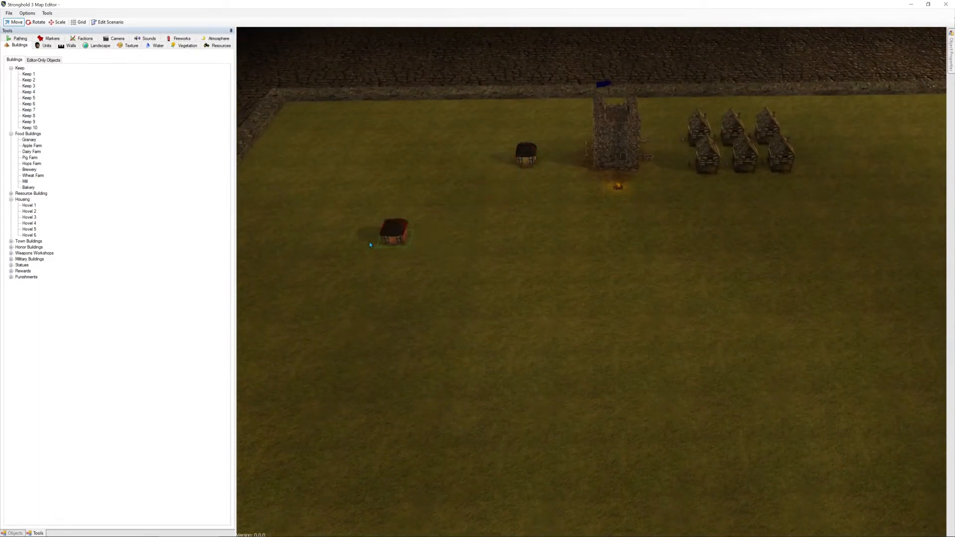
Place a Stockpile next to the Granary in Player 2's blue estate
click(10, 194)
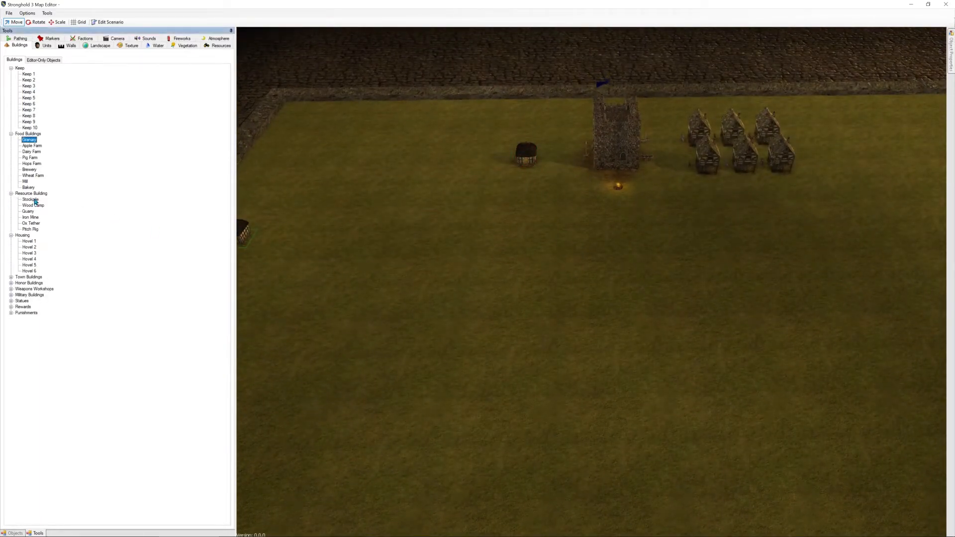
click(33, 205)
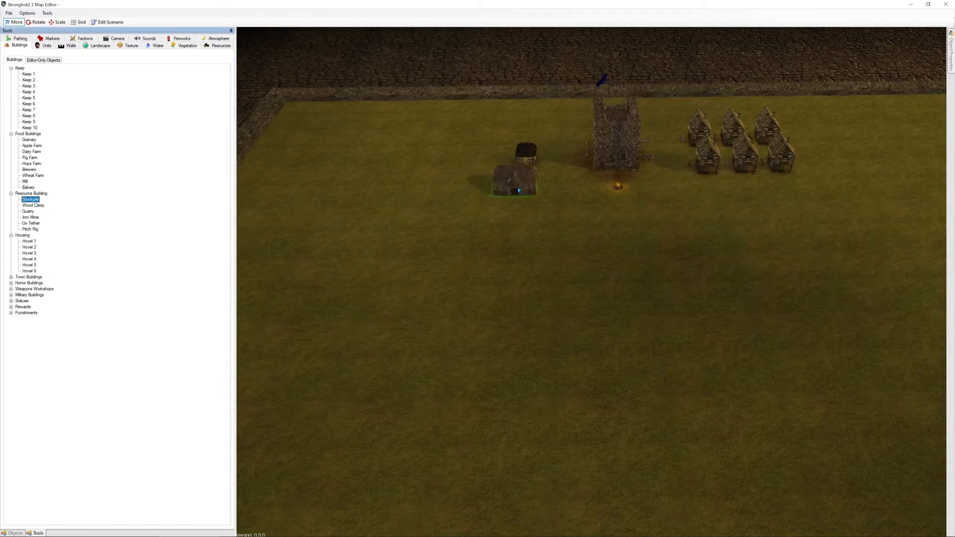
click(480, 157)
Place a Stockpile in front of Player 3's green keep, near the hovels
key(w)
key(d)
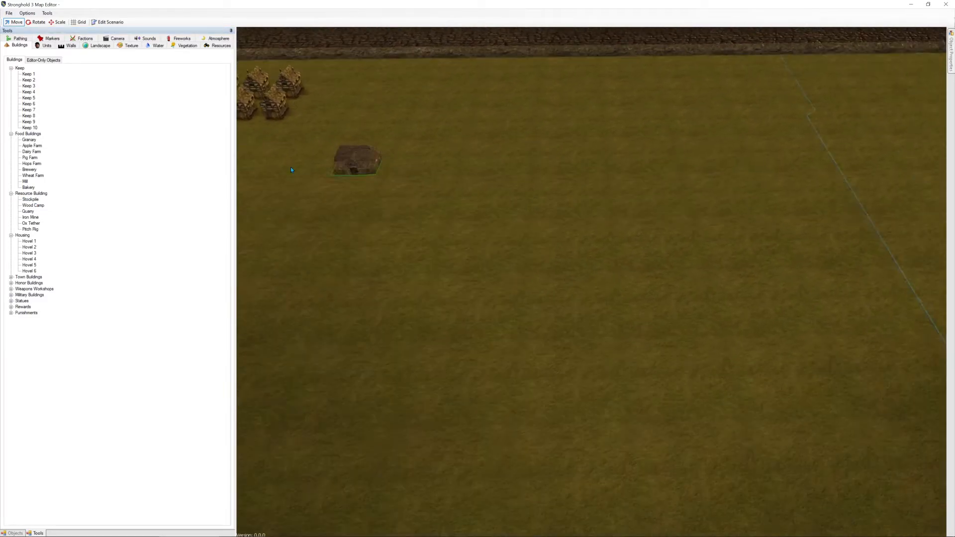
key(s)
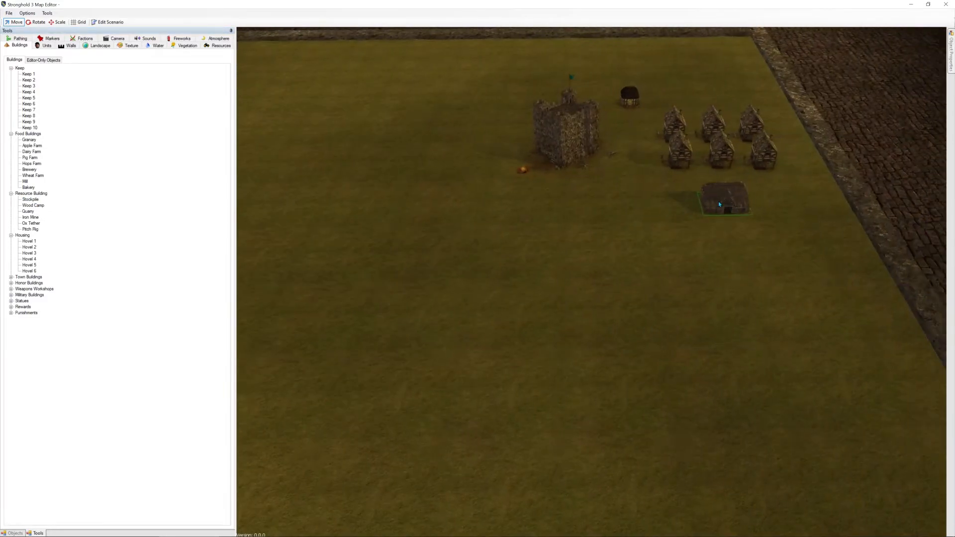
key(s)
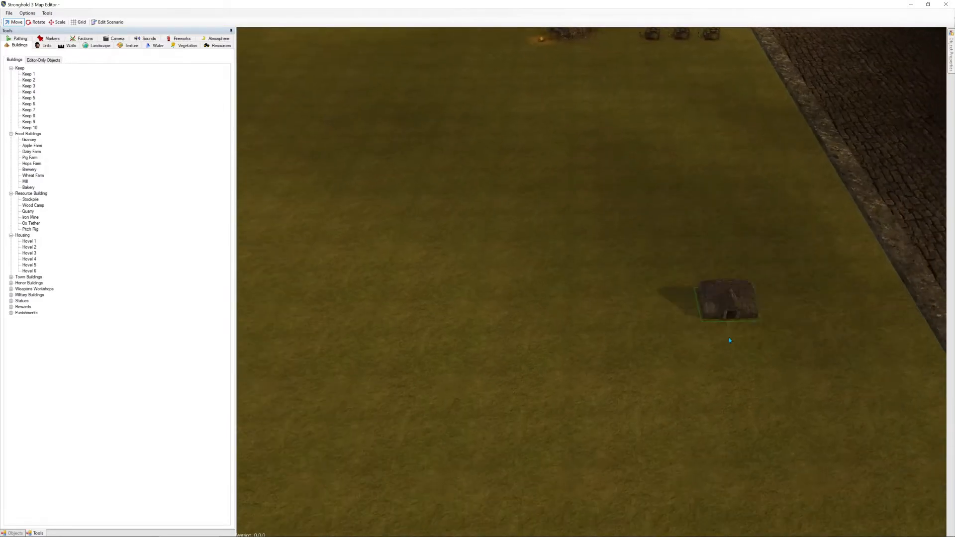
key(s)
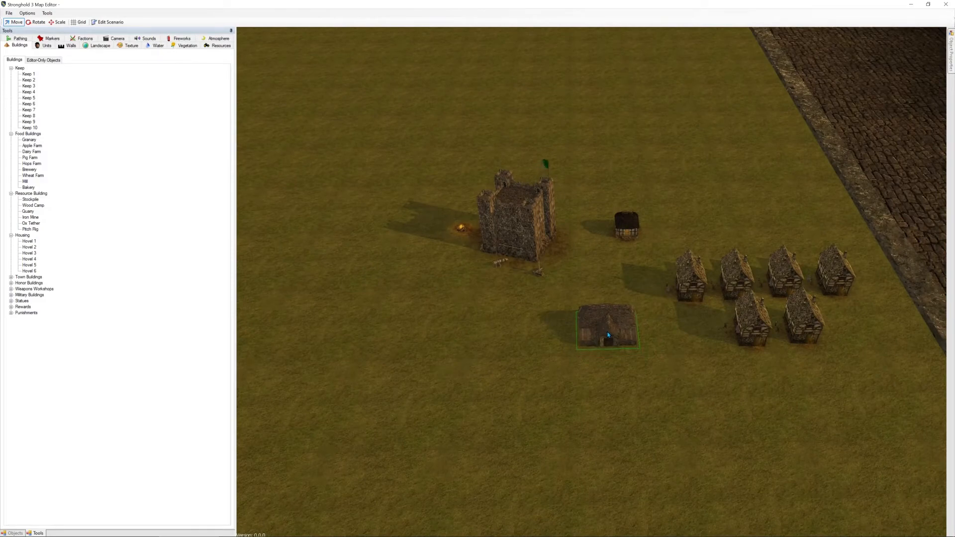
click(608, 335)
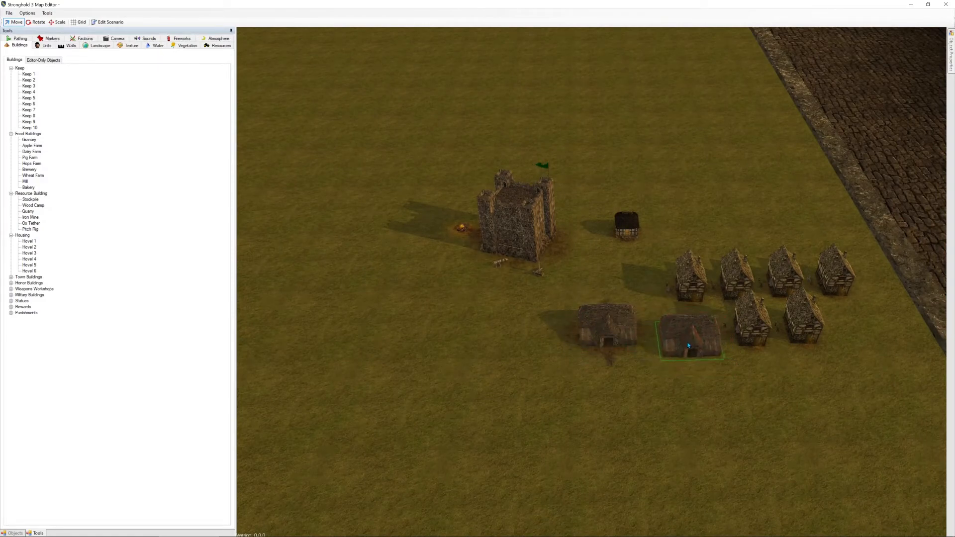
Delete the Granary standing between Player 1's red keep and the four hovels
key(a)
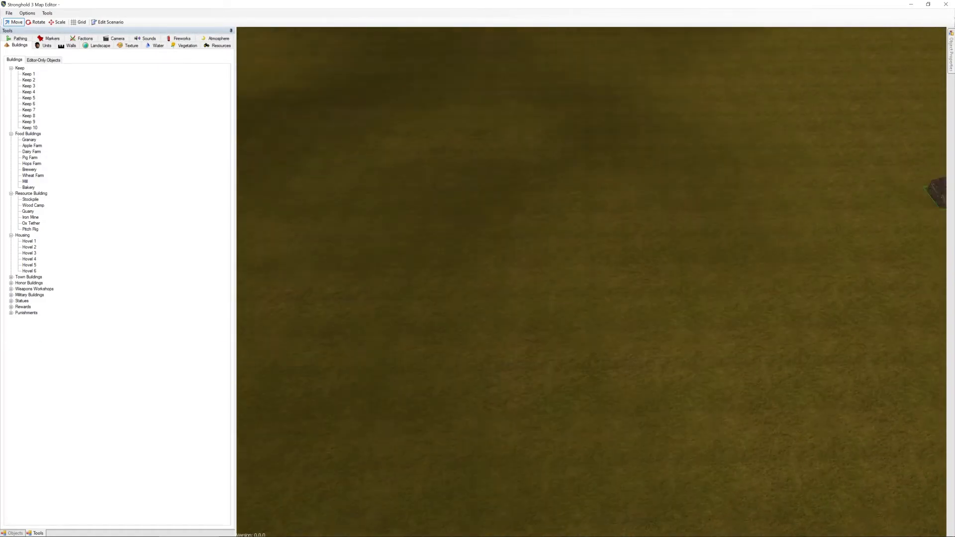
key(d)
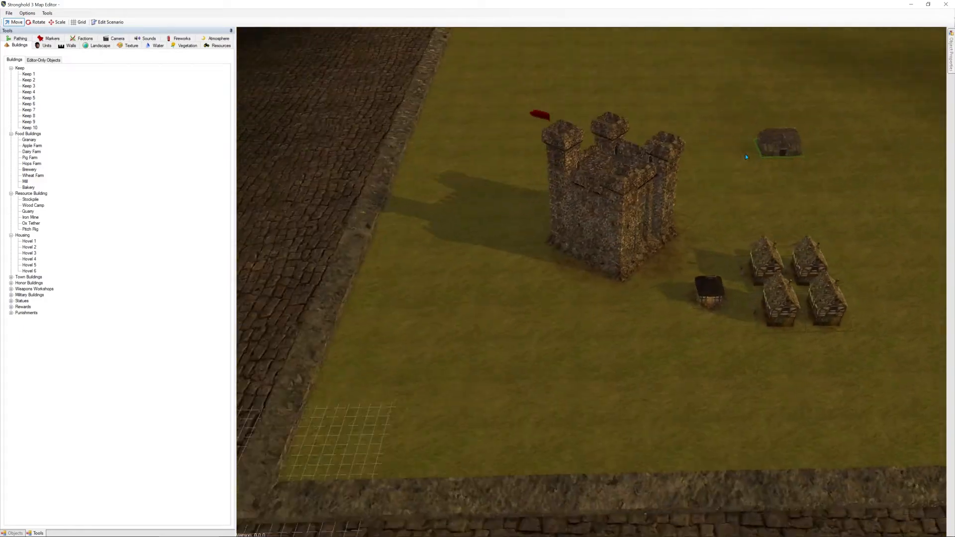
key(d)
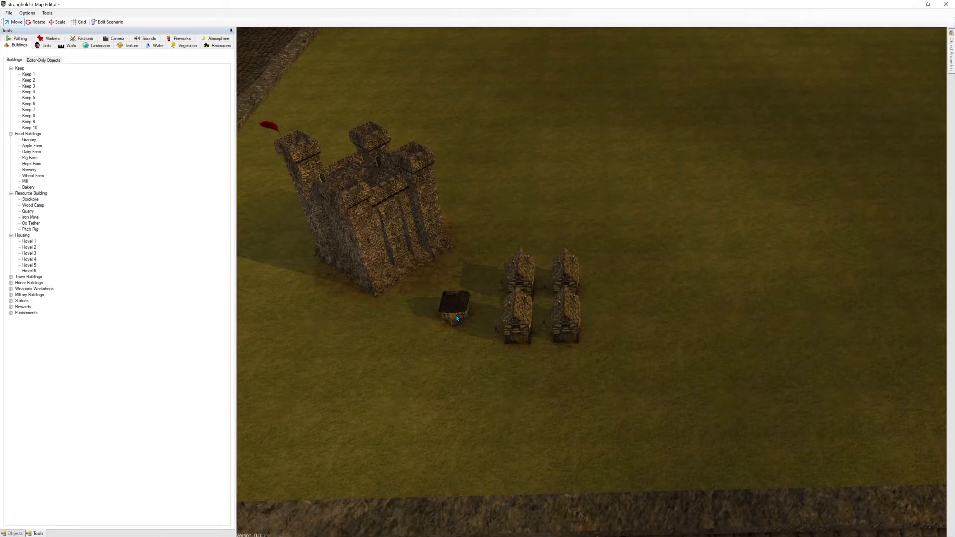
scroll(456, 319, up, 5)
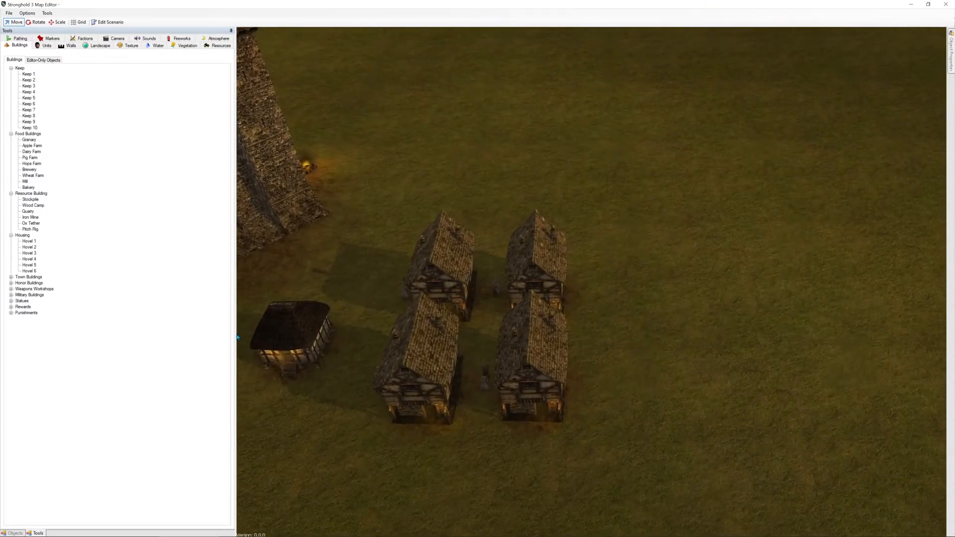
middle_drag(371, 204, 562, 159)
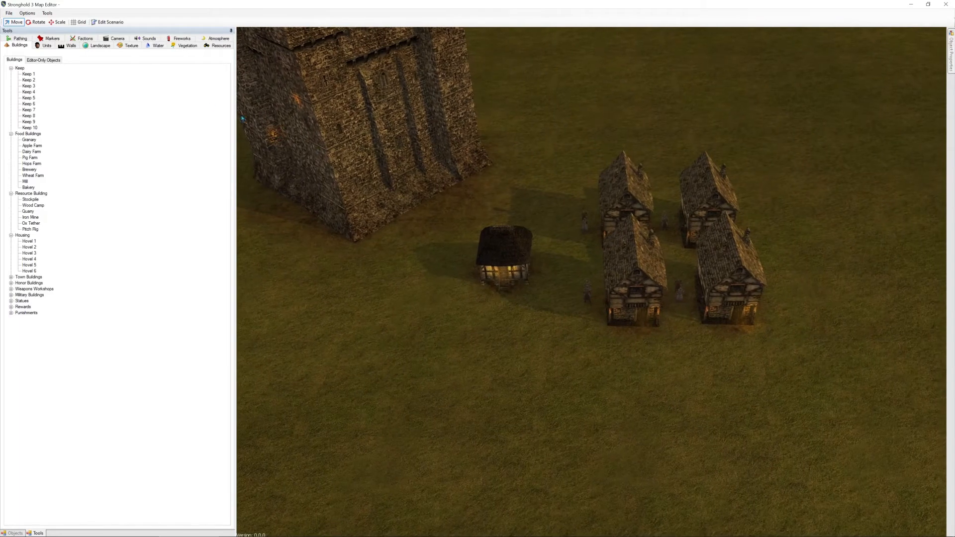
click(20, 39)
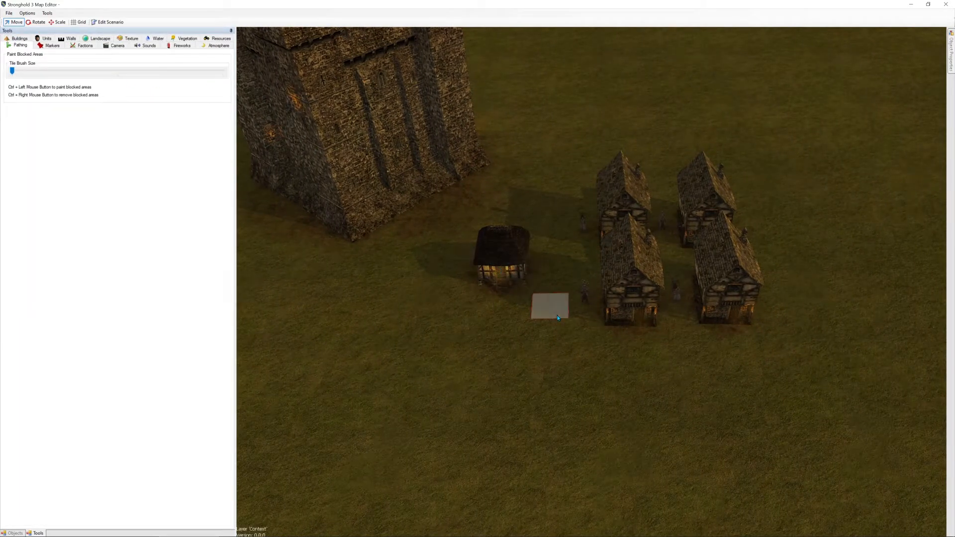
click(18, 39)
click(502, 259)
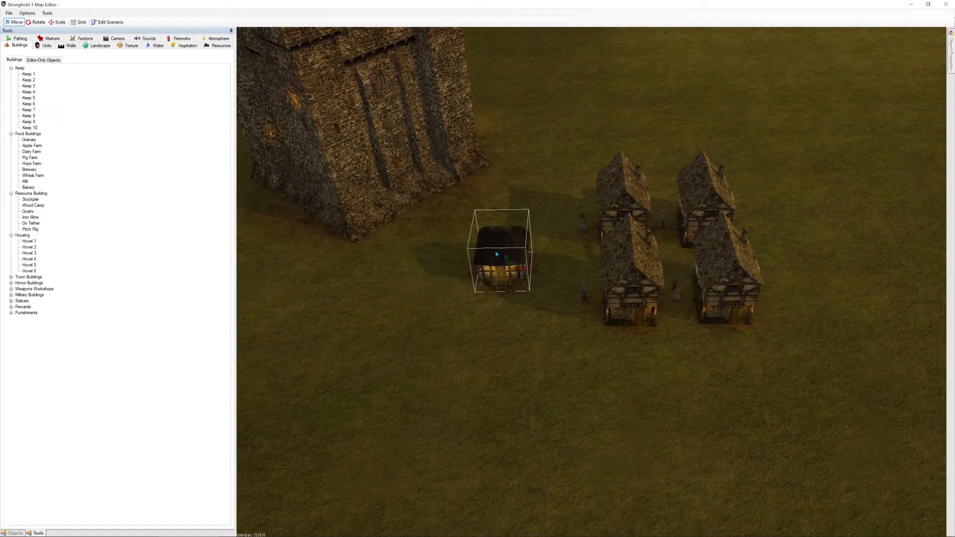
key(Delete)
Display the coloured estates and examine where the borders between the four players' territories run
scroll(478, 298, down, 10)
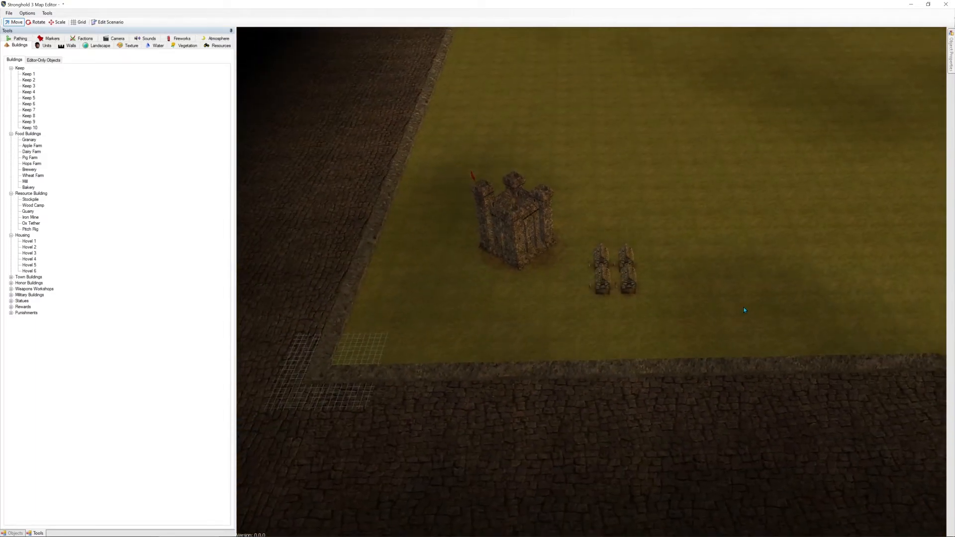
middle_drag(918, 185, 810, 422)
scroll(665, 283, up, 2)
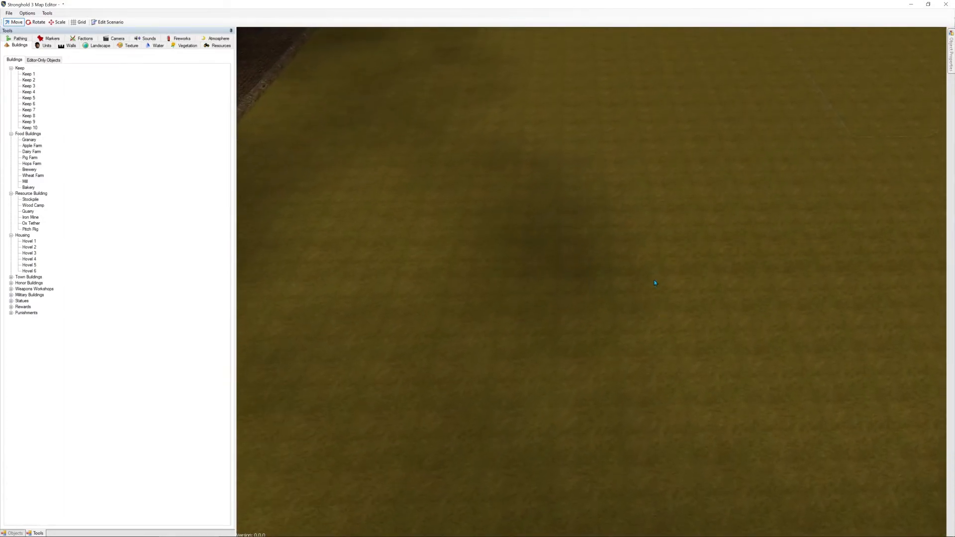
scroll(655, 263, down, 3)
scroll(655, 259, down, 5)
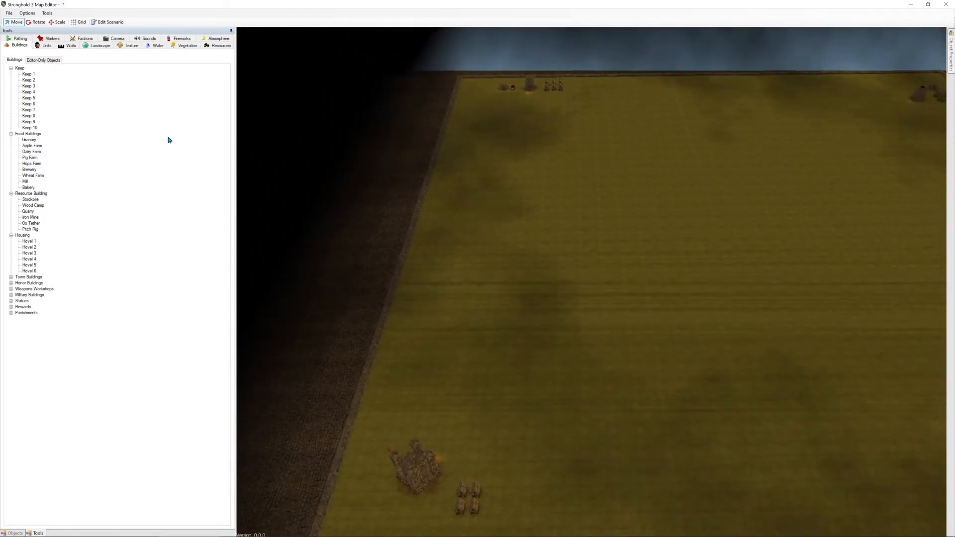
click(72, 40)
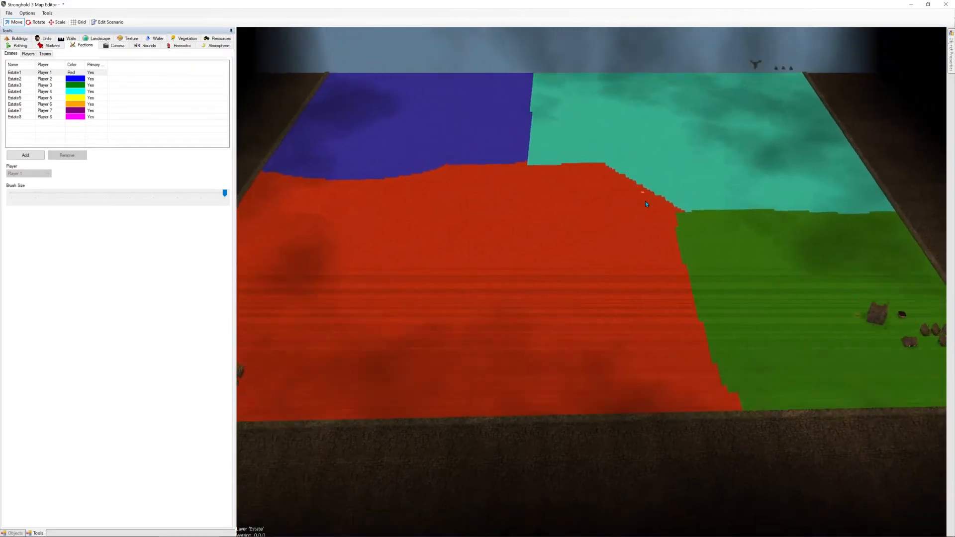
scroll(645, 201, down, 3)
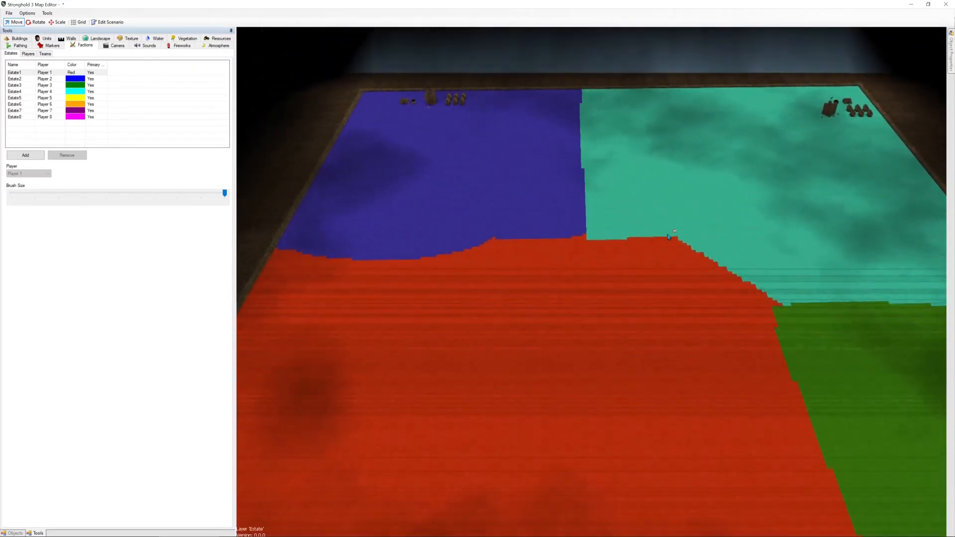
Set the tile brush size for painting blocked pathing areas to its maximum
click(20, 46)
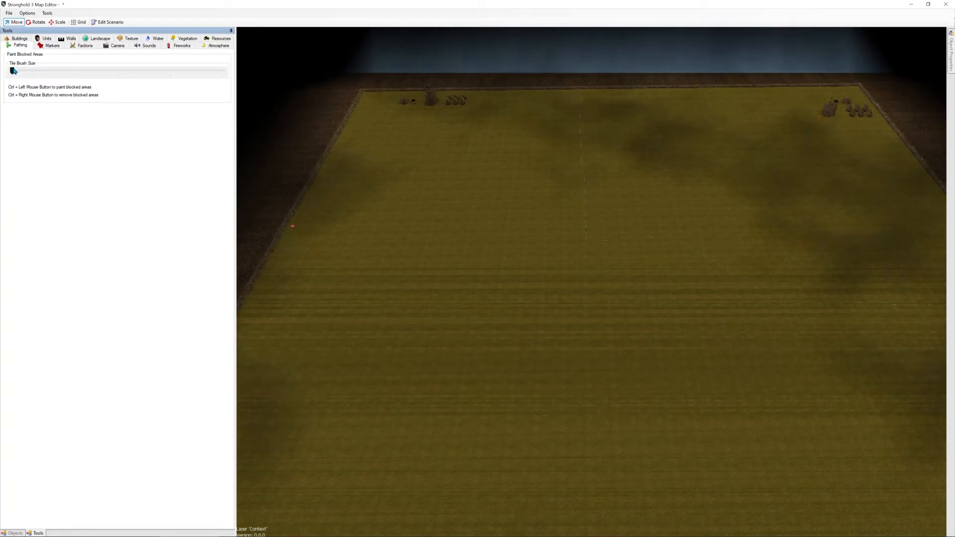
drag(13, 71, 65, 73)
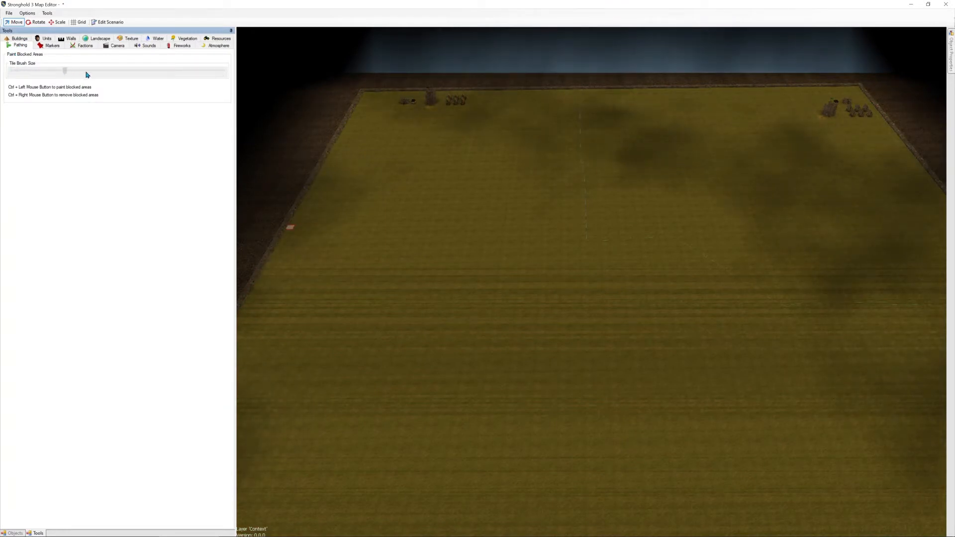
click(130, 74)
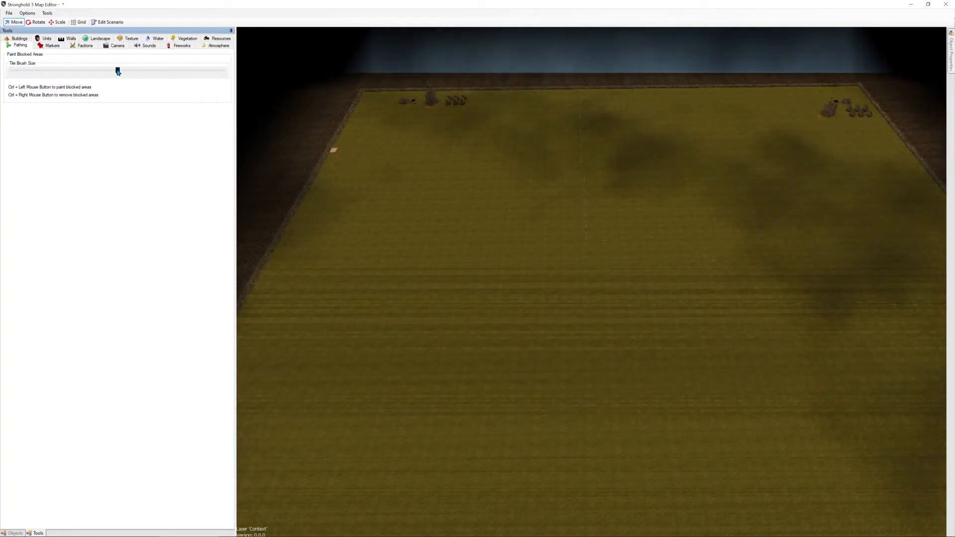
drag(118, 73, 224, 72)
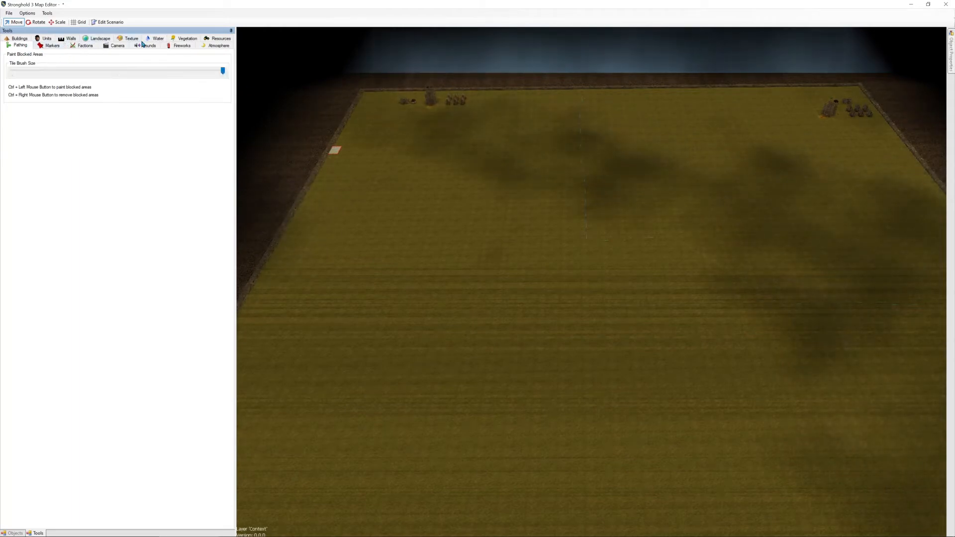
Paint a blocked strip from the far map edge toward the centre, along the border between the blue and aqua estates
click(89, 46)
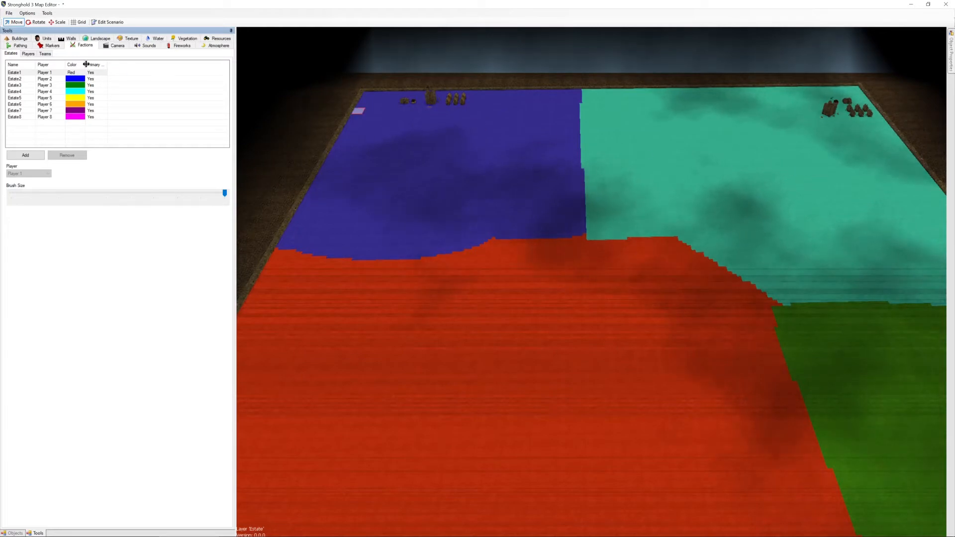
click(22, 45)
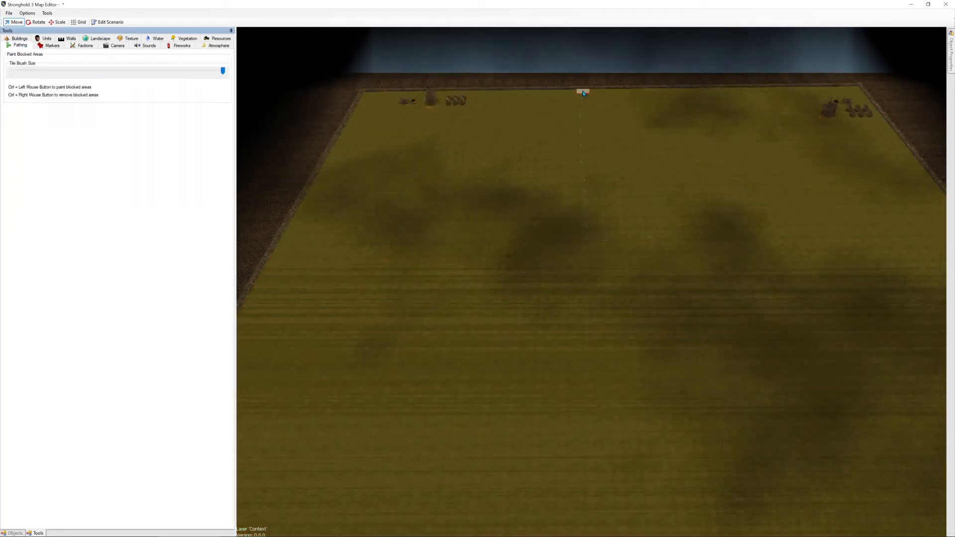
ctrl+drag(583, 91, 580, 287)
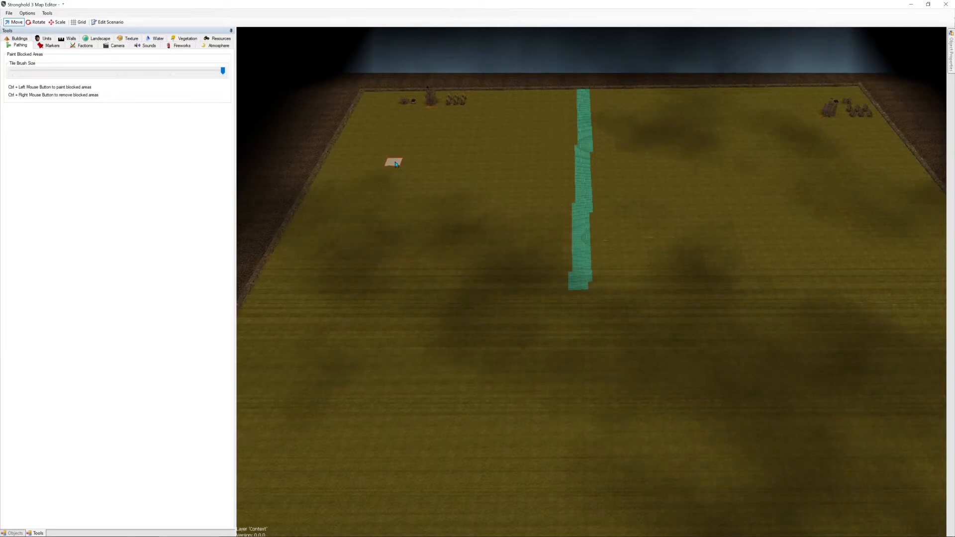
Paint a blocked strip from the side map edge toward the centre, between the aqua and green estates
middle_drag(717, 241, 507, 220)
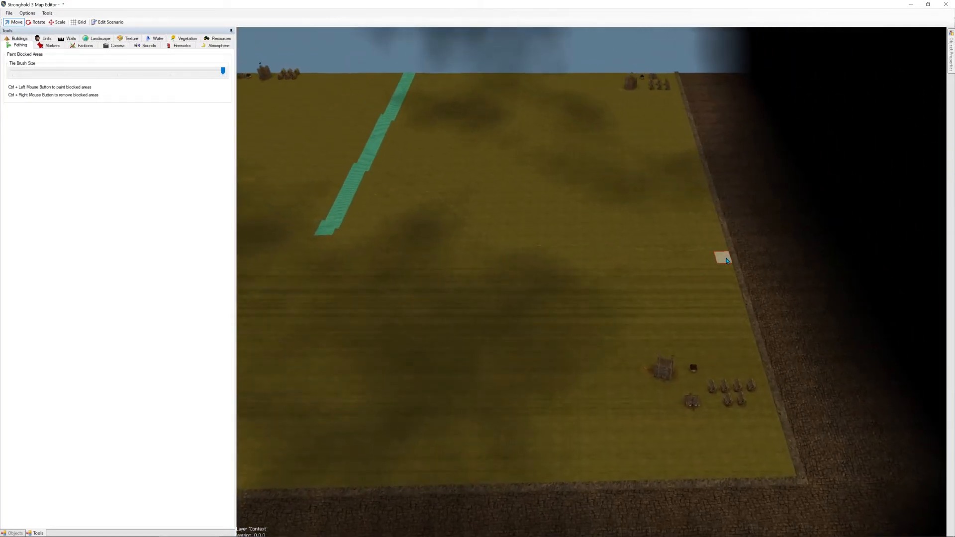
ctrl+drag(724, 256, 393, 272)
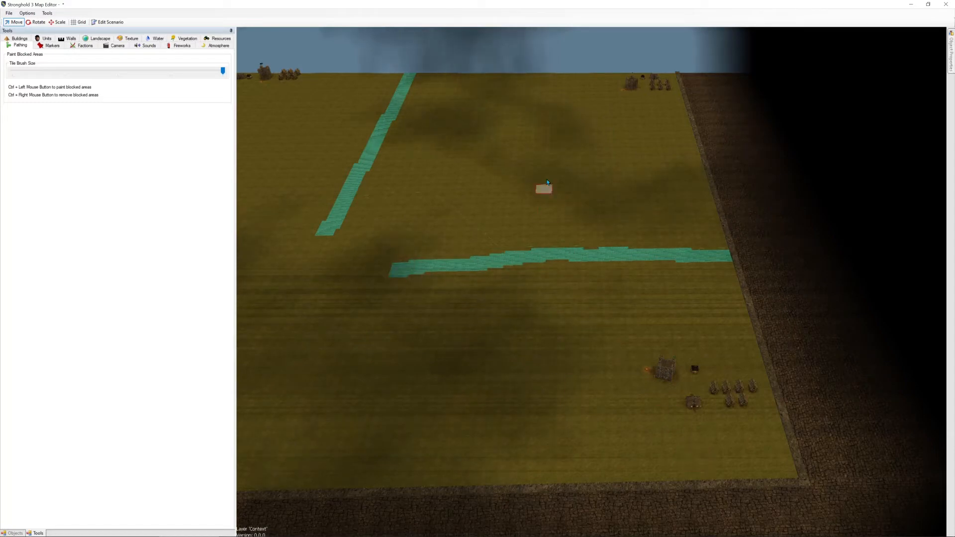
mouse_move(564, 223)
middle_down()
mouse_move(567, 213)
mouse_move(734, 179)
mouse_move(727, 277)
mouse_move(698, 307)
mouse_move(759, 208)
mouse_move(701, 242)
mouse_move(811, 243)
mouse_move(644, 228)
mouse_move(667, 299)
middle_up()
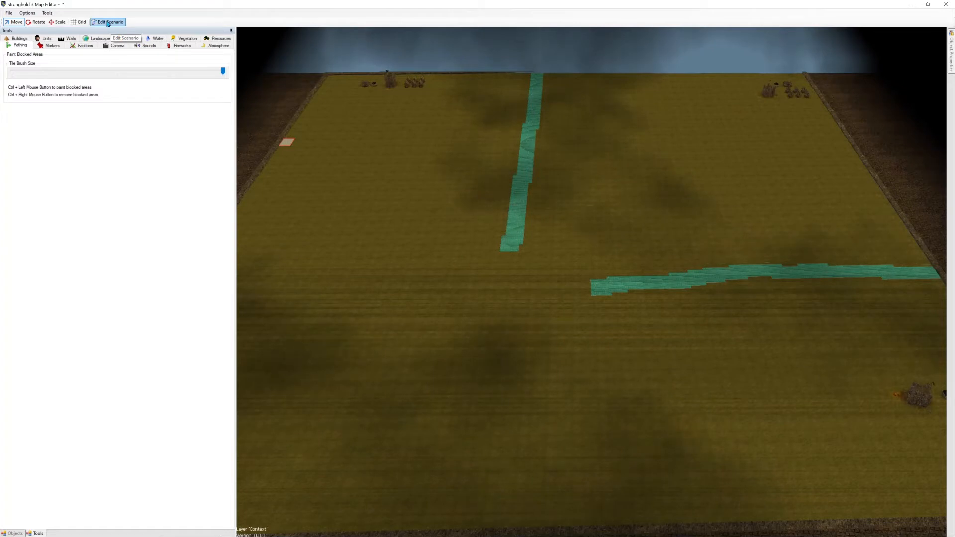
Set the scenario's starting treasury to 1000 Gold and 1000 Honor
click(108, 23)
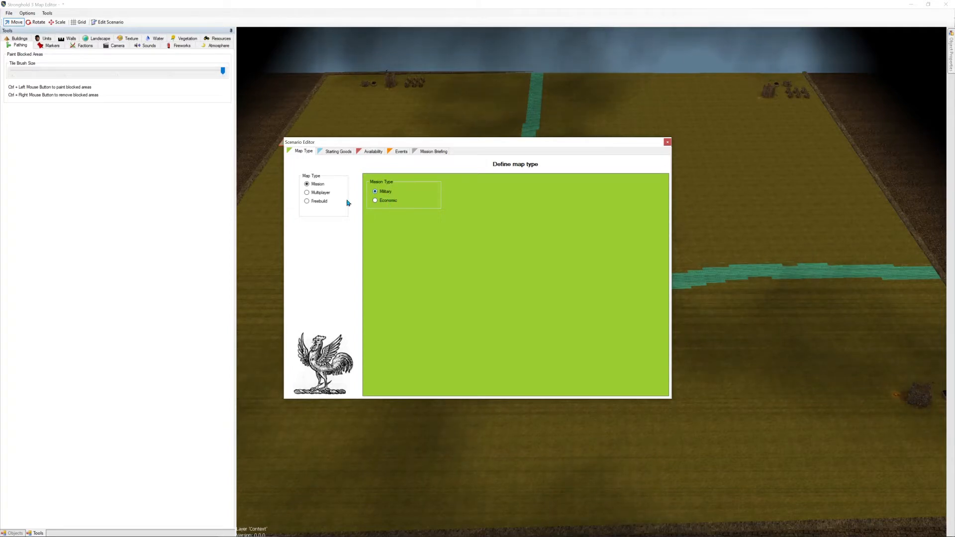
click(334, 152)
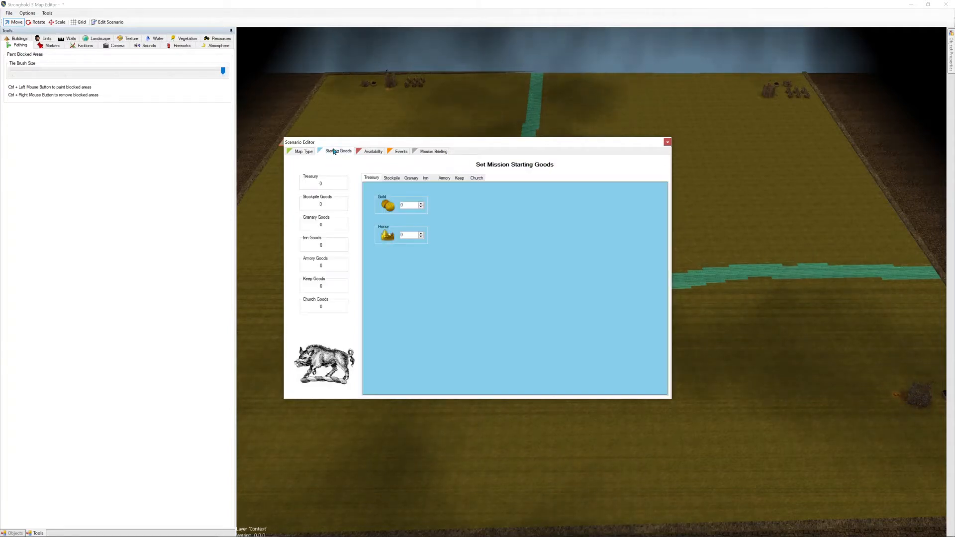
drag(415, 210, 402, 212)
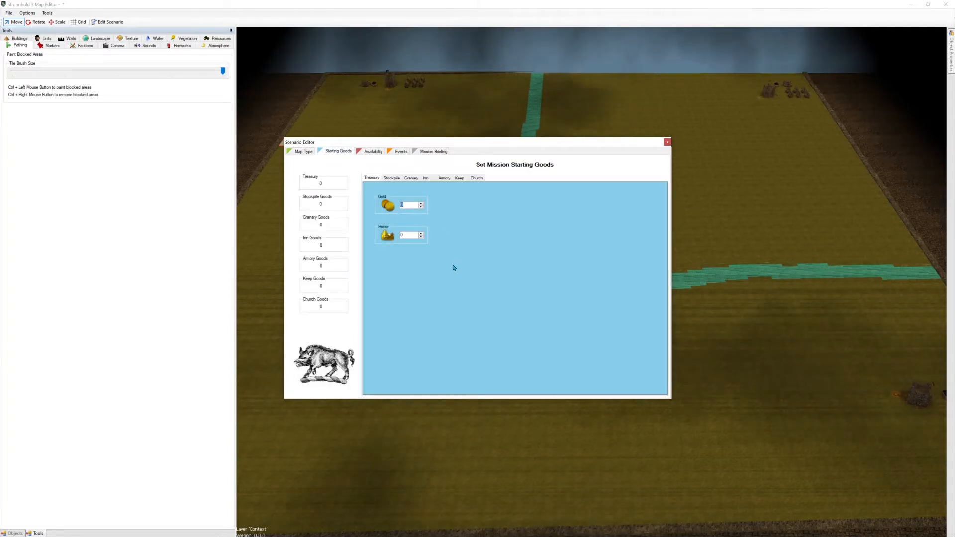
text(1000)
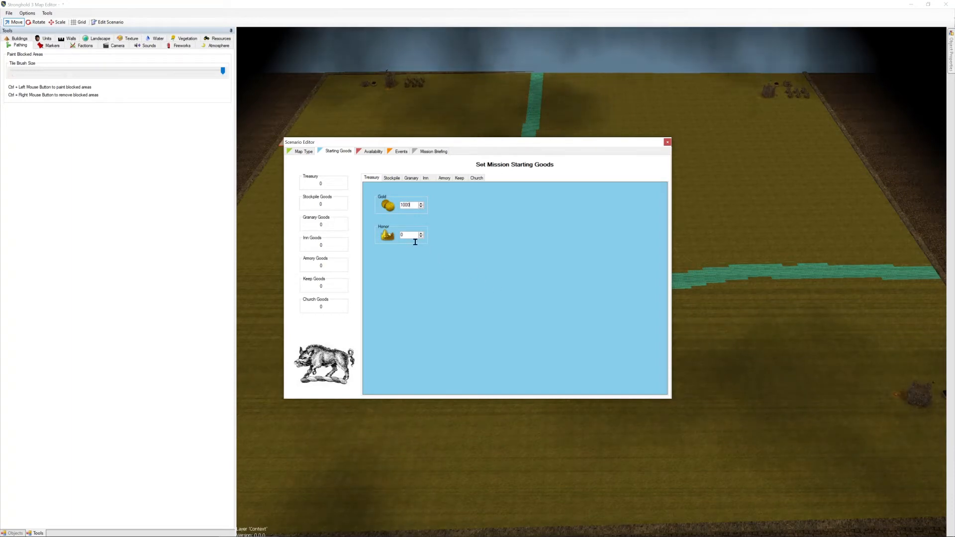
click(409, 241)
text(1000)
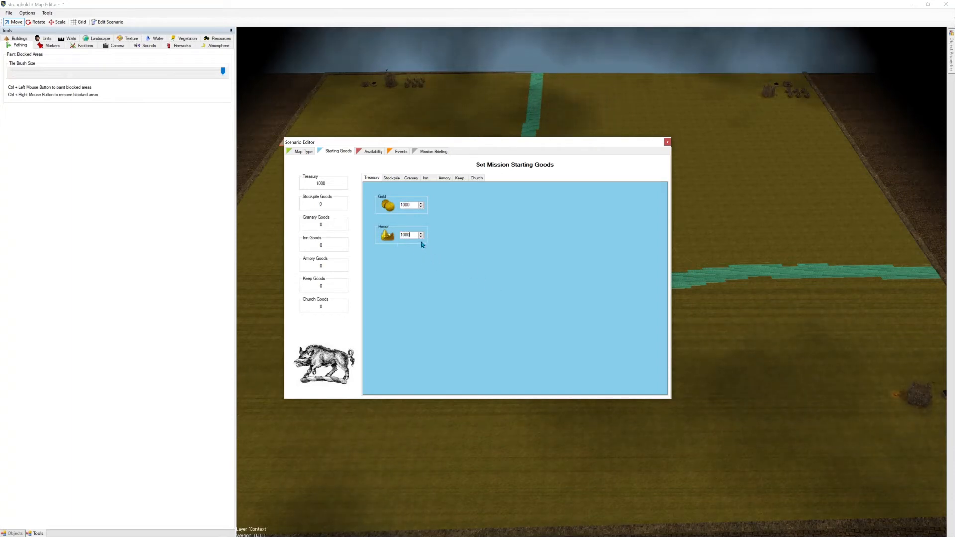
Set the starting stockpile goods to 100 each of Wood, Stone, Iron, Pitch, Wheat, Flour, Hops and Wool
click(397, 178)
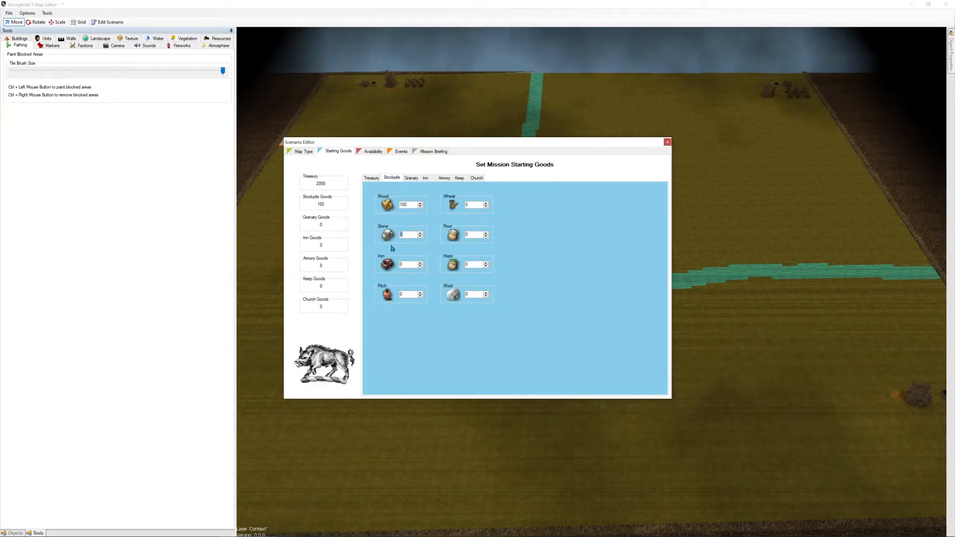
text(0)
key(Tab)
text(100)
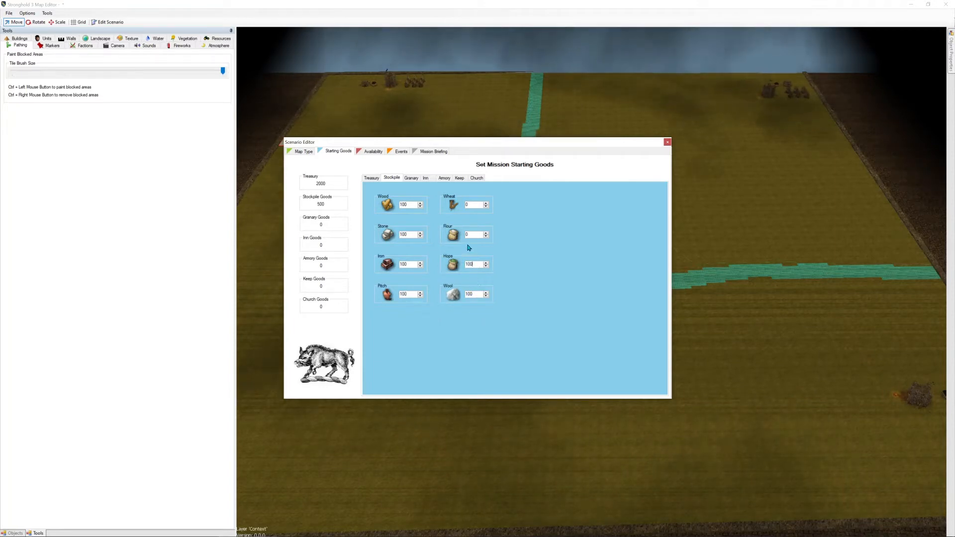
drag(472, 205, 464, 206)
text(100)
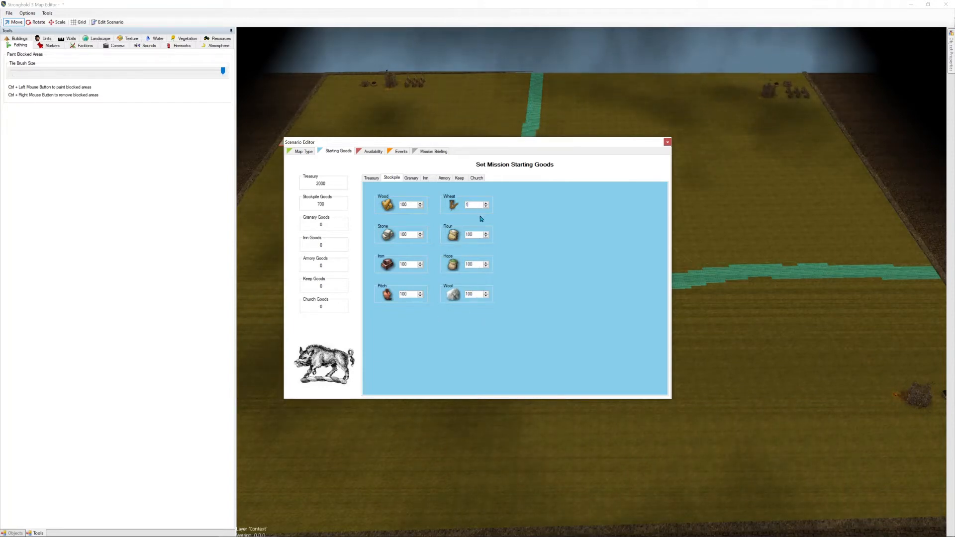
Set the starting granary goods to 500 each of Apples, Cheese, Meat and Bread
click(412, 178)
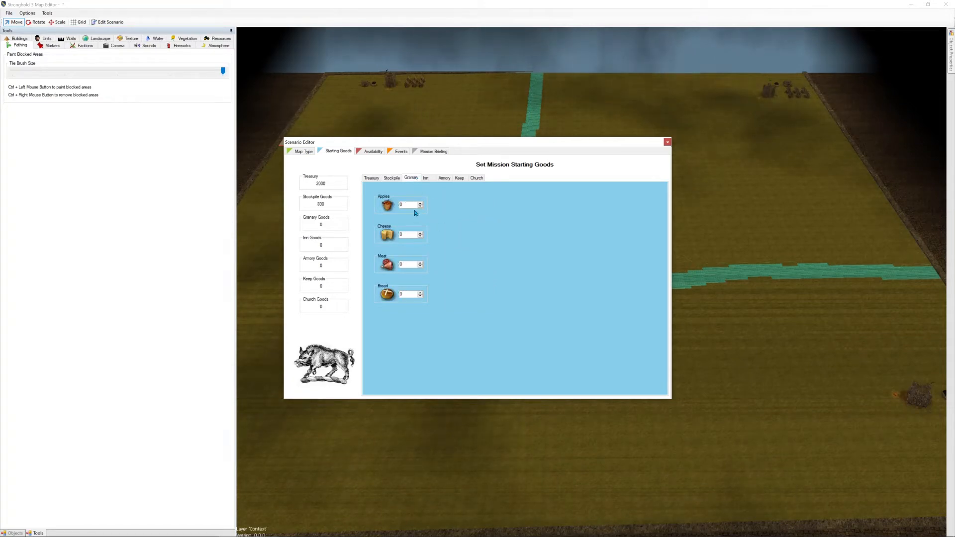
text(500)
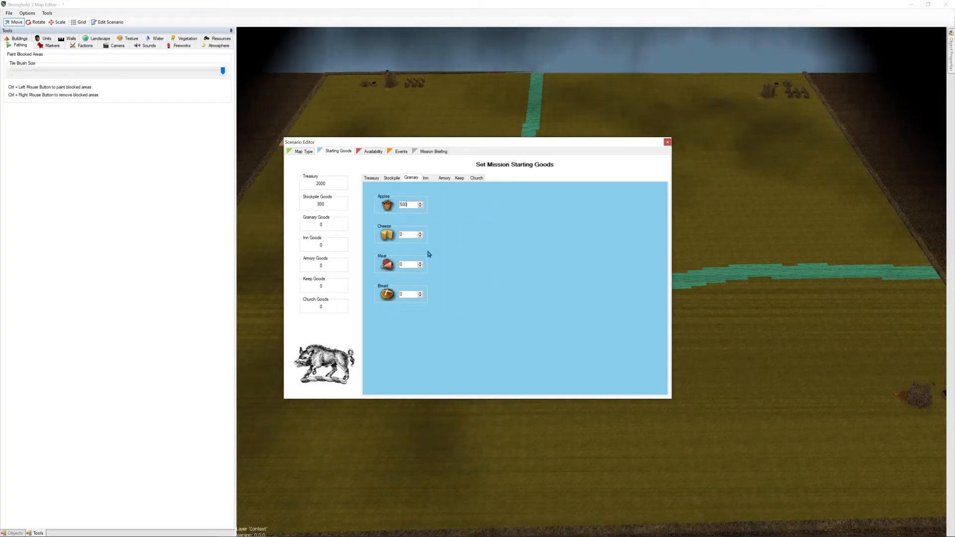
text(5)
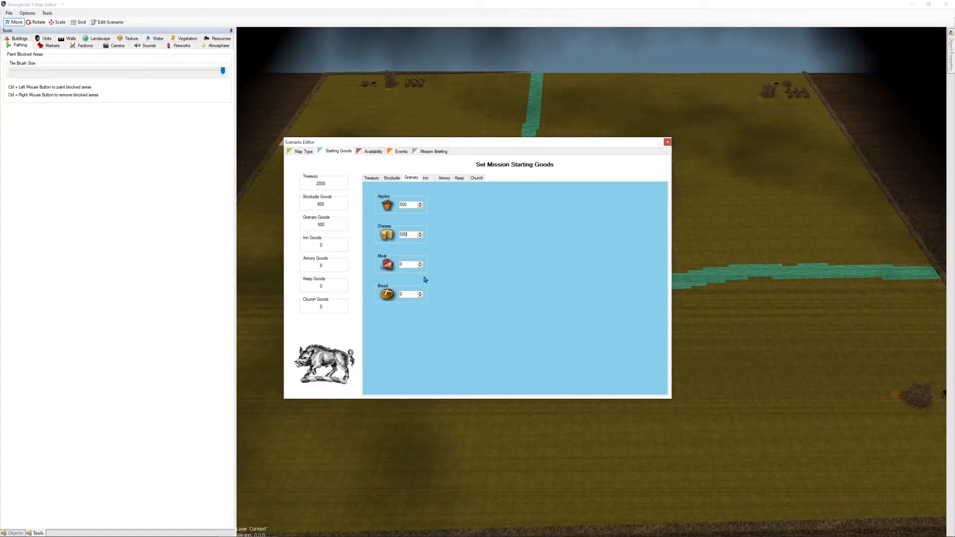
key(Tab)
text(5)
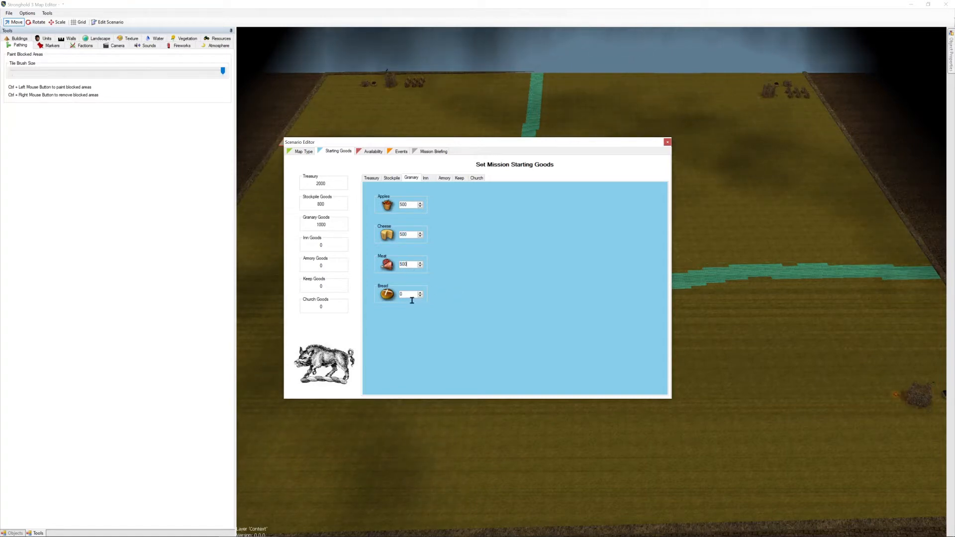
Set the starting inn goods to 100 Ale and the armory's Bows, Crossbows and Armor to 20 each
click(429, 179)
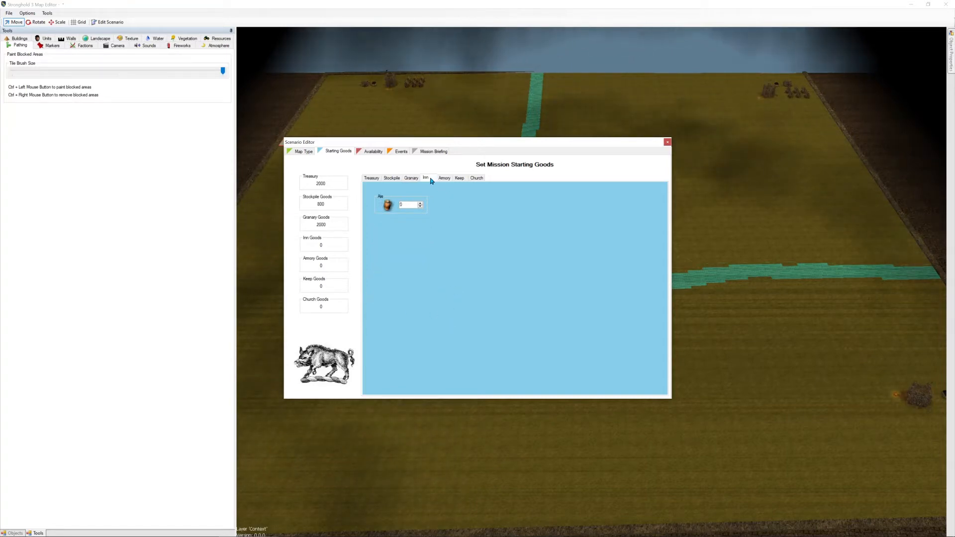
drag(404, 211, 400, 215)
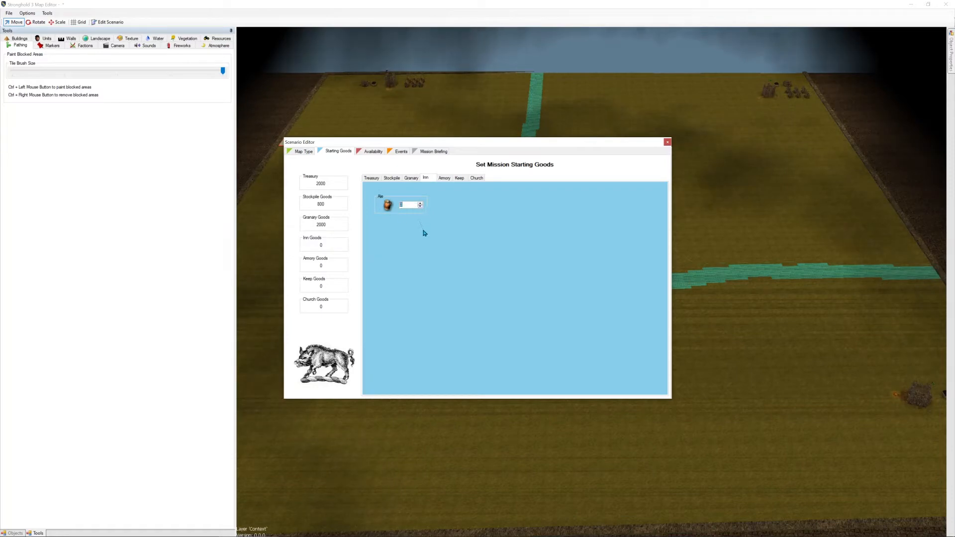
text(100)
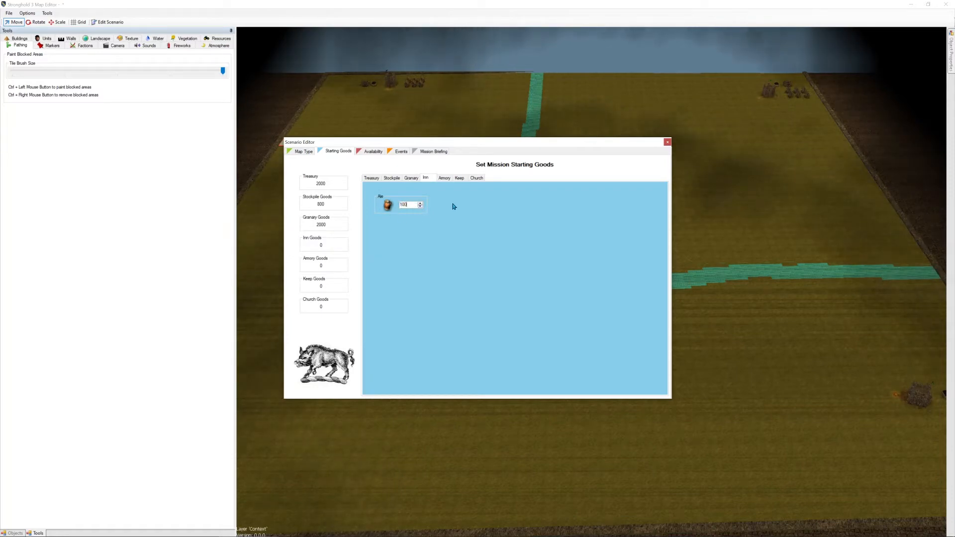
click(444, 179)
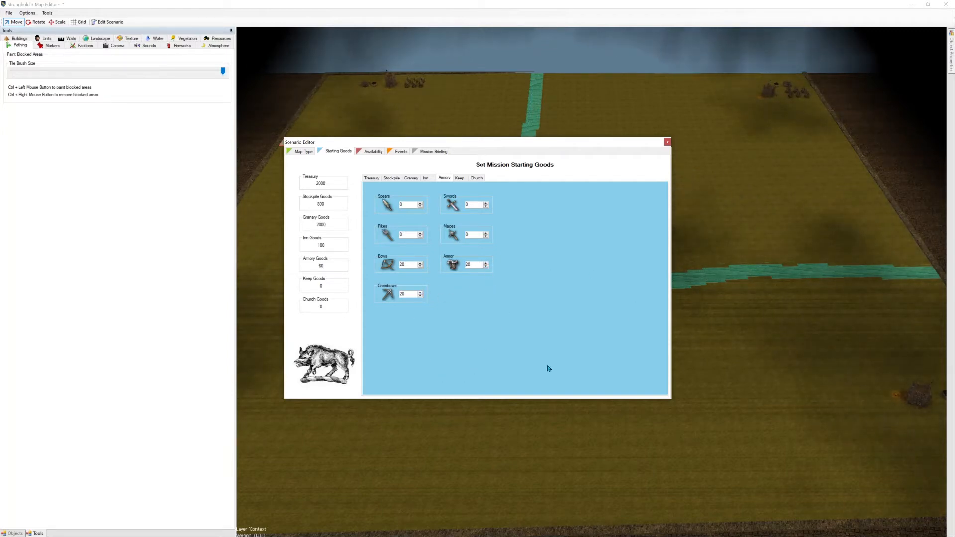
Make all buildings available in the Town, Castle, Defenses, Weapons / Home and Food / Resources groups
click(374, 152)
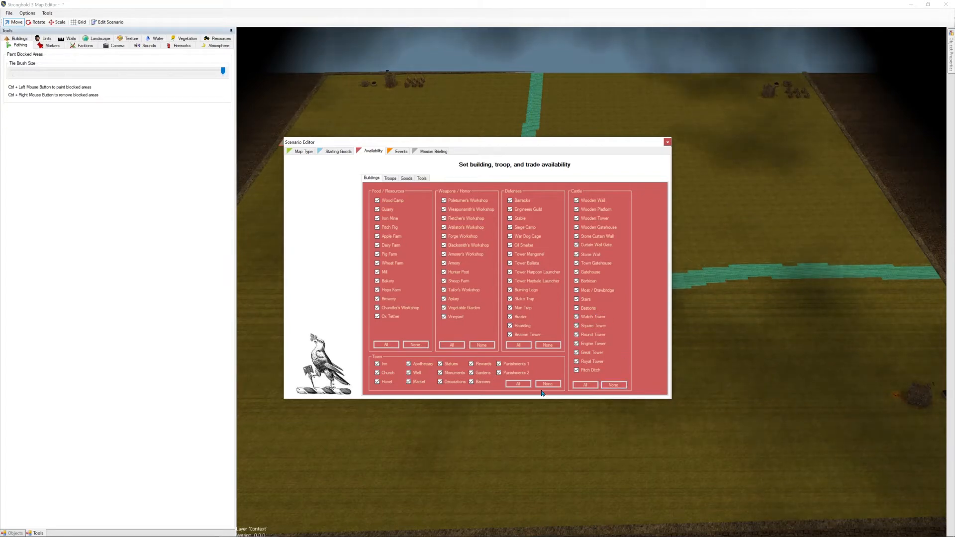
click(520, 386)
click(591, 386)
click(525, 348)
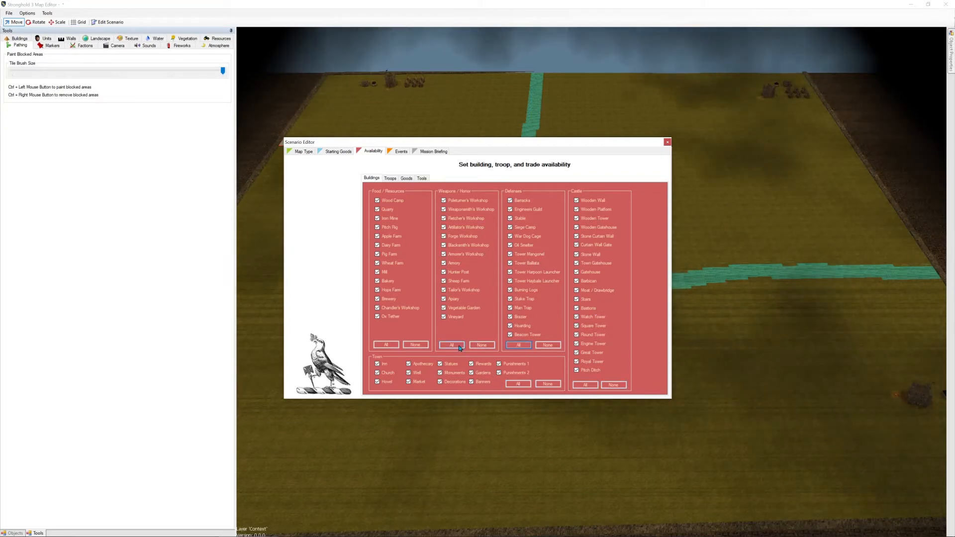
click(460, 348)
click(393, 344)
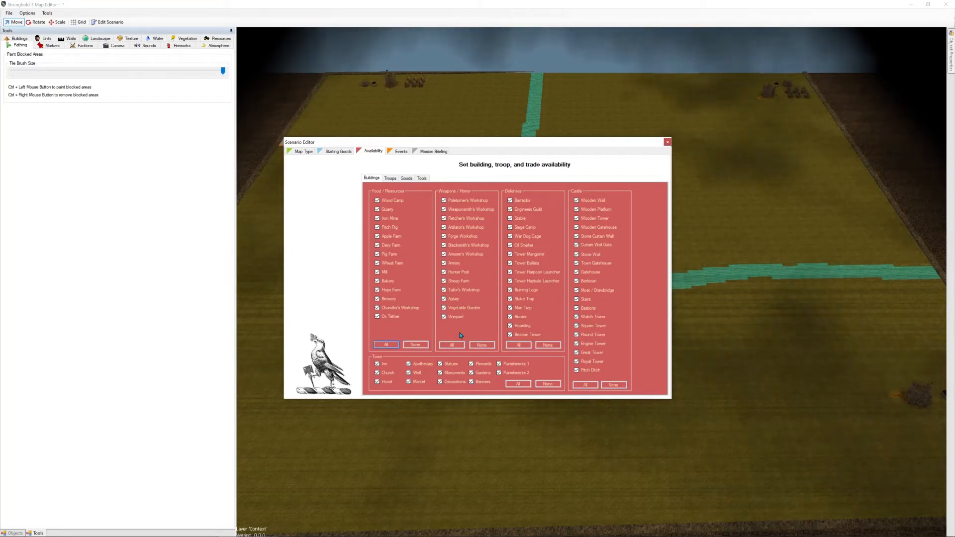
Create a new scenario event of Objective Type and make it a Win Condition
click(402, 152)
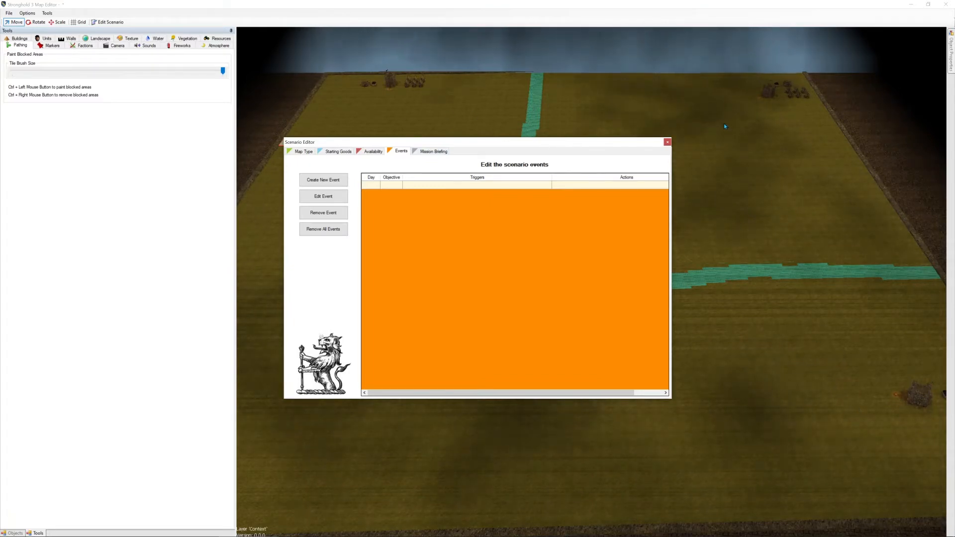
click(323, 179)
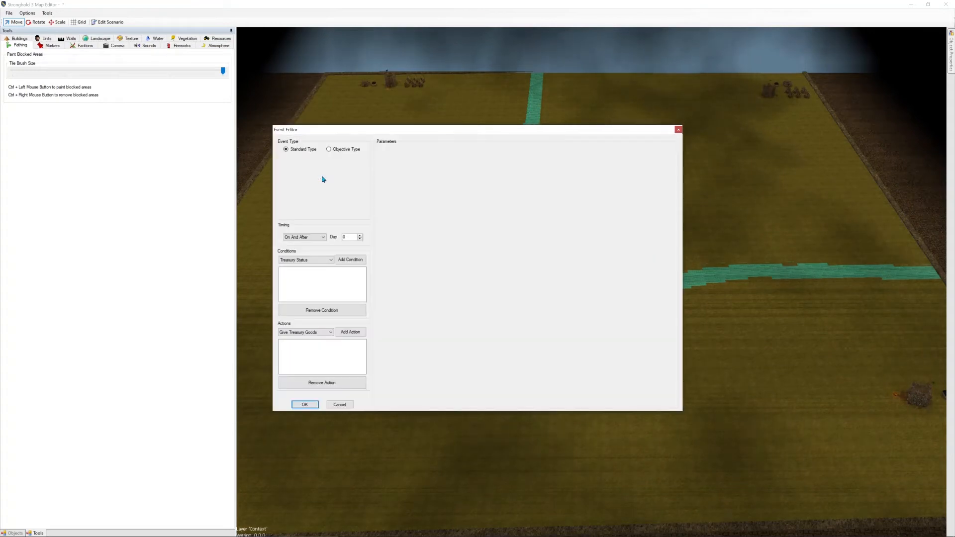
click(329, 149)
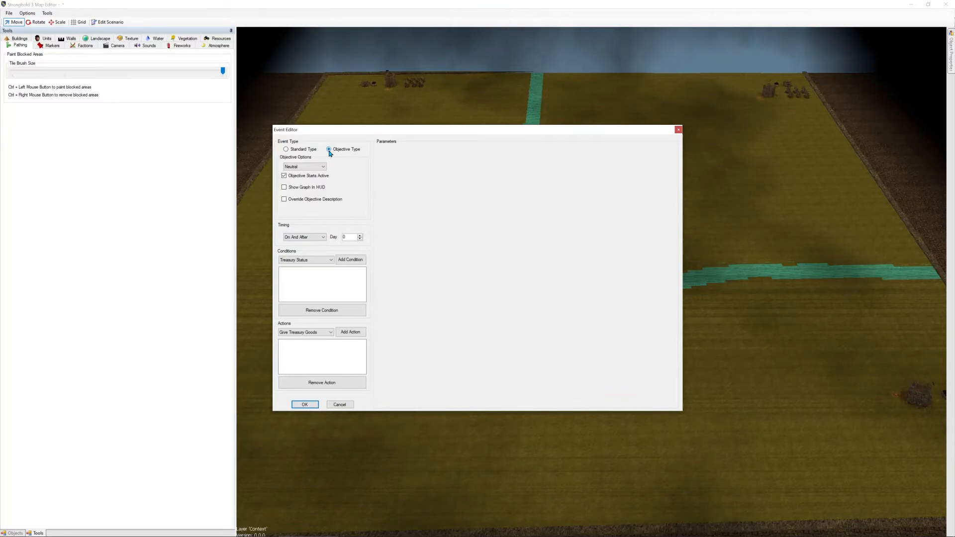
click(322, 167)
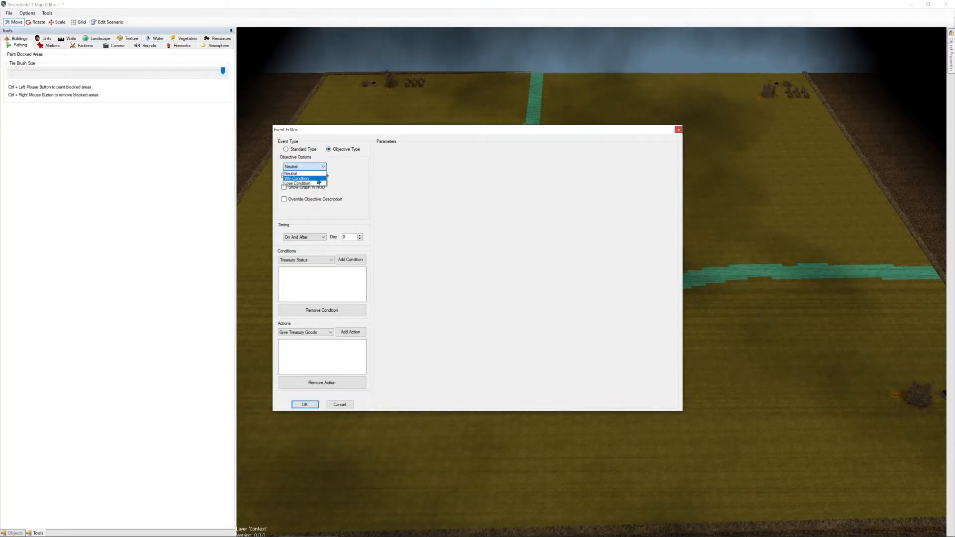
click(317, 178)
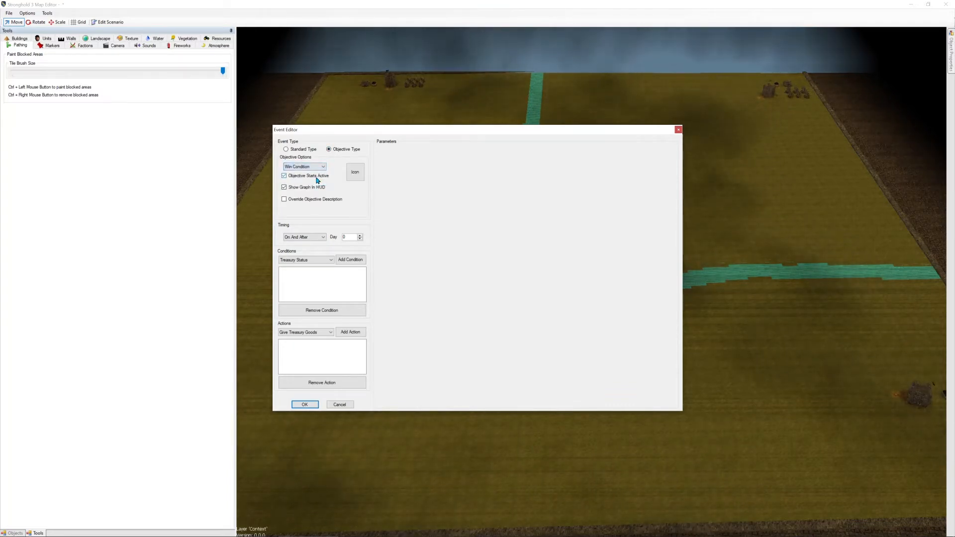
Give the win objective the red shield icon and set its timing to Always
click(356, 177)
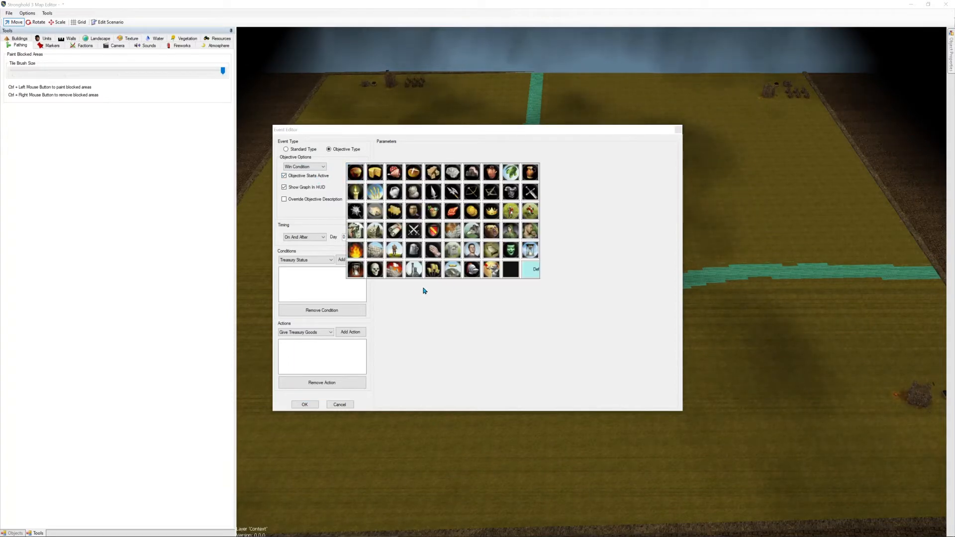
click(394, 270)
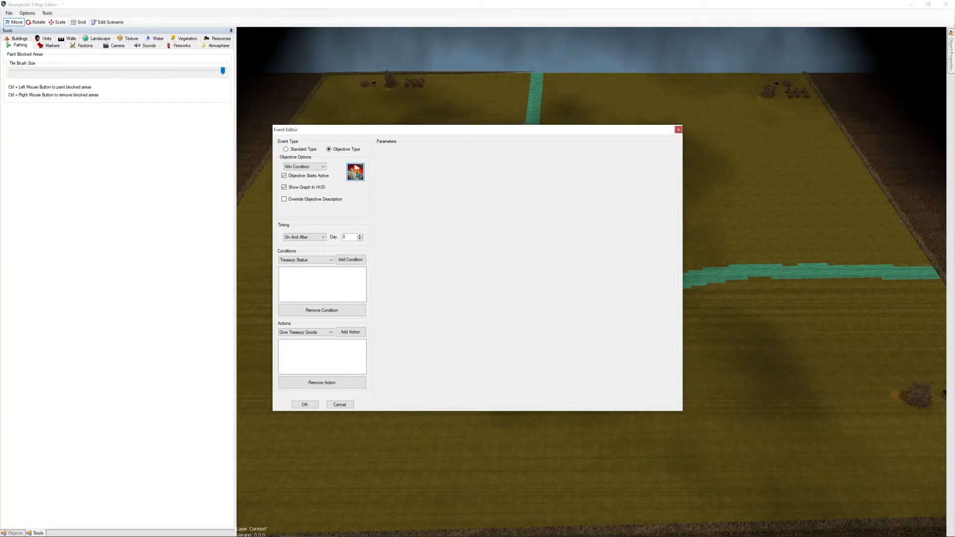
click(357, 173)
click(434, 231)
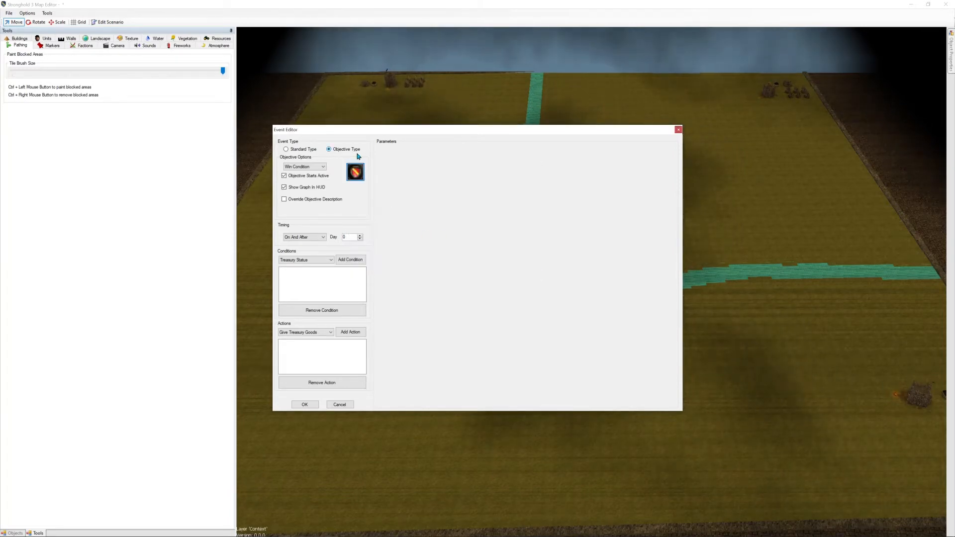
click(323, 237)
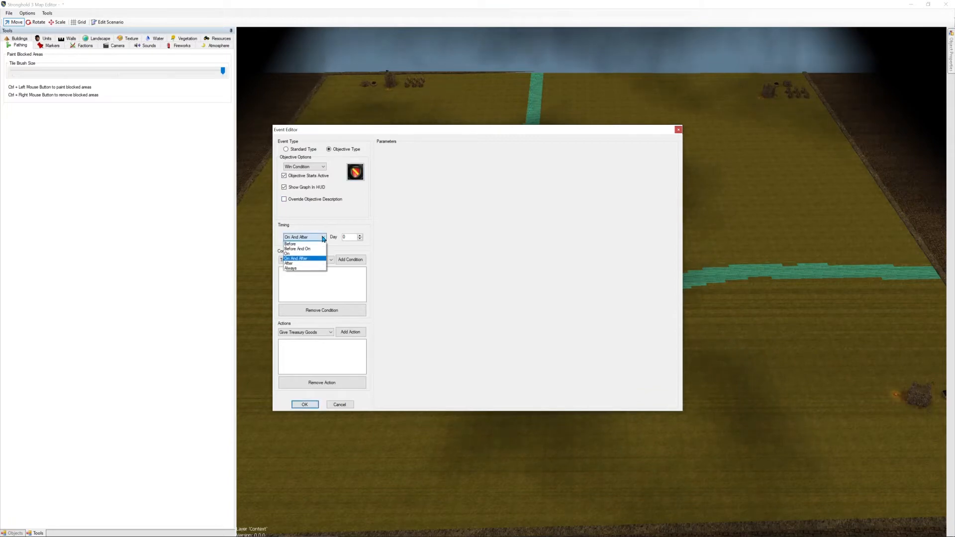
click(294, 268)
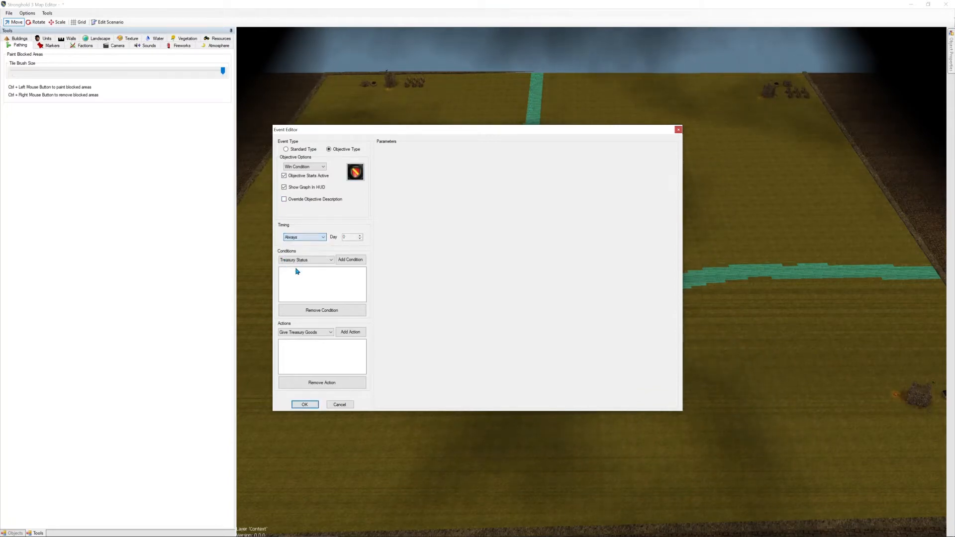
Add a Lord Dies condition for Player 2 to the win event
click(326, 261)
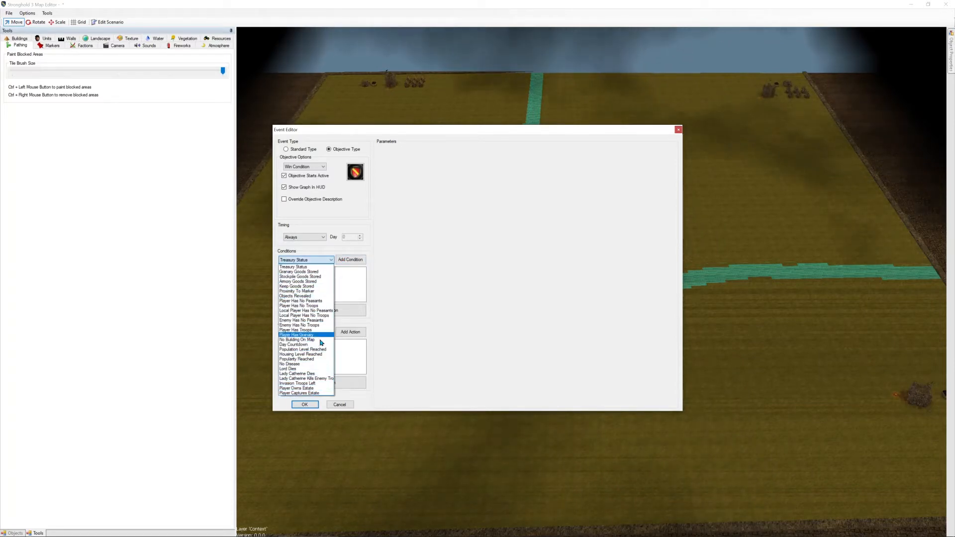
click(311, 369)
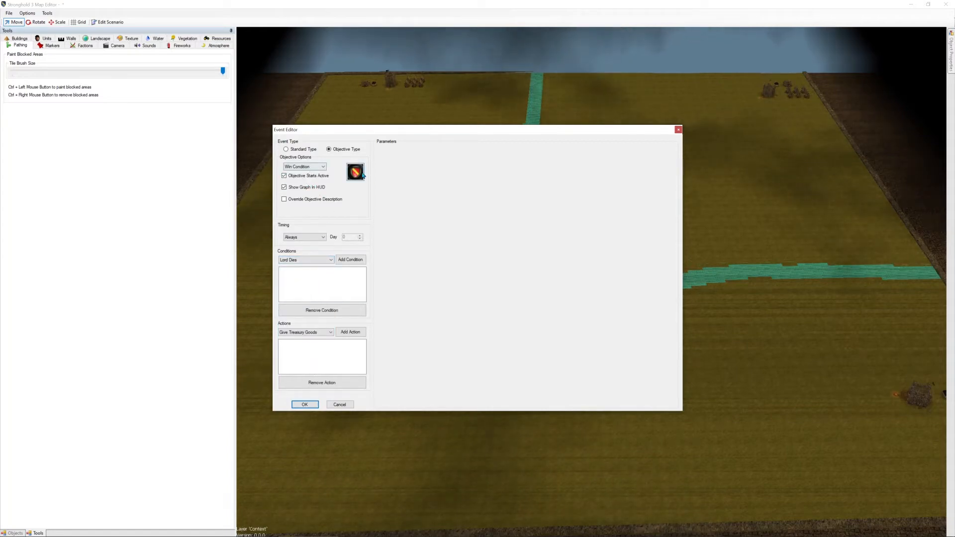
click(350, 259)
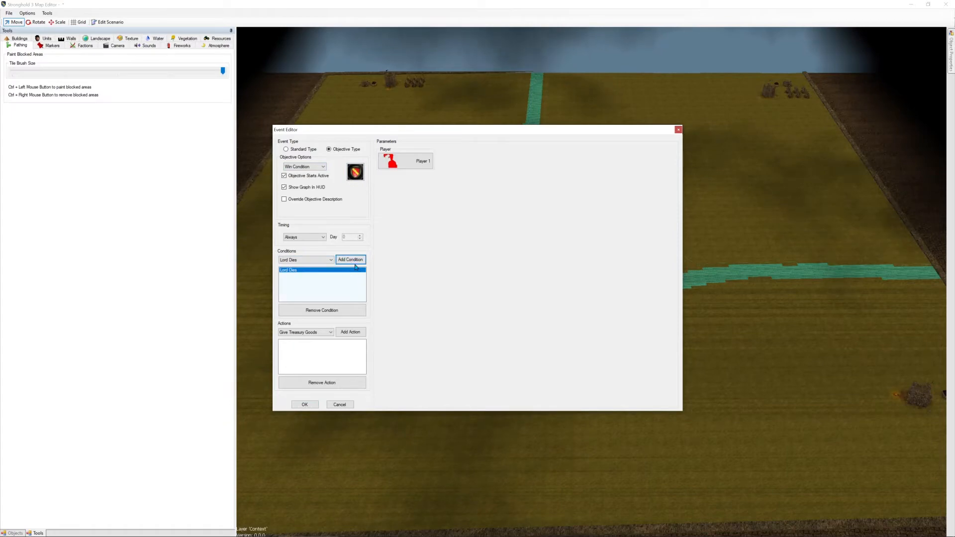
click(427, 168)
click(416, 165)
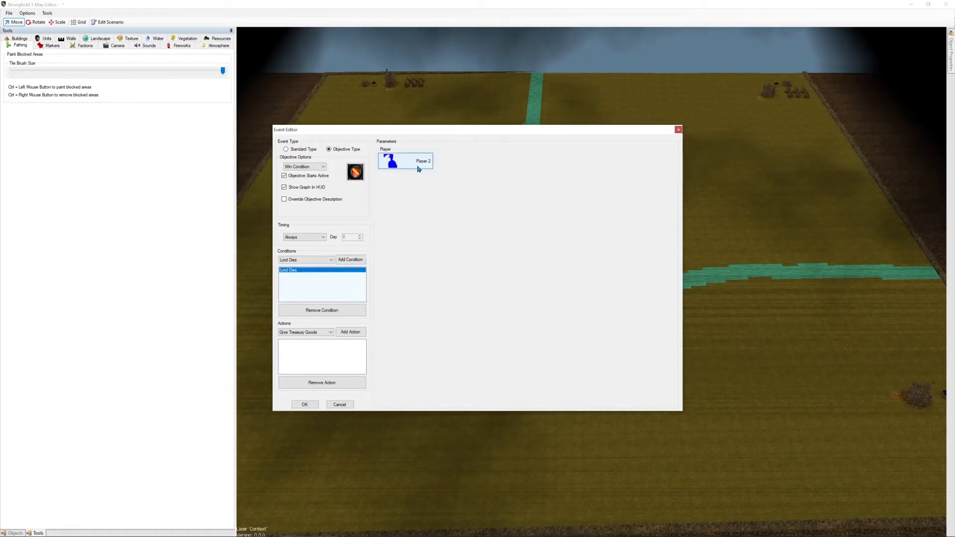
Add two more Lord Dies conditions, for Player 3 and Player 4, and save the win event without any action
click(358, 259)
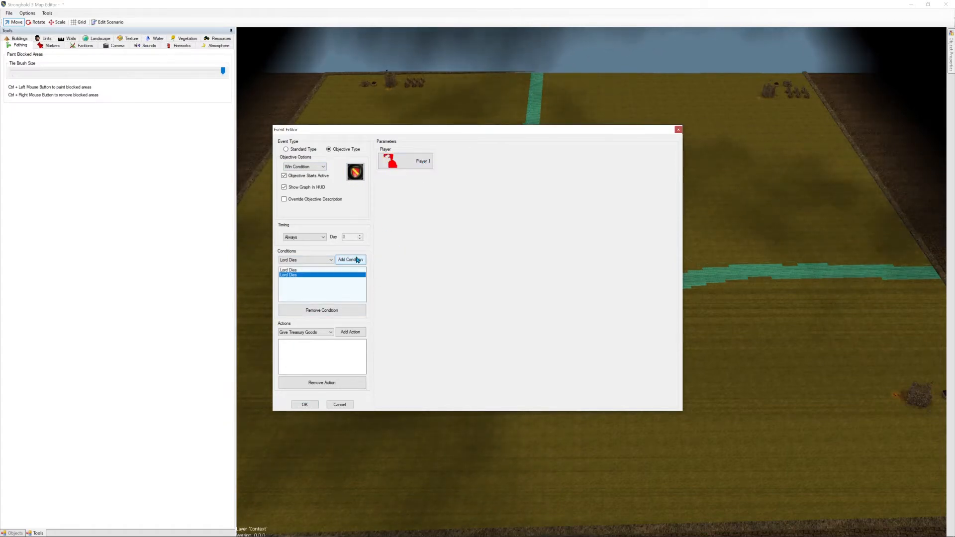
click(427, 167)
click(434, 167)
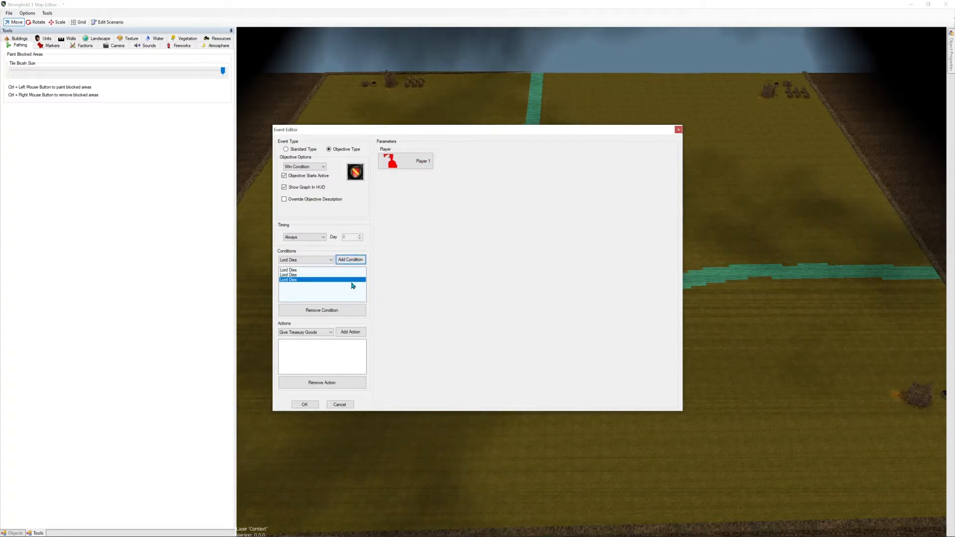
click(407, 161)
click(459, 167)
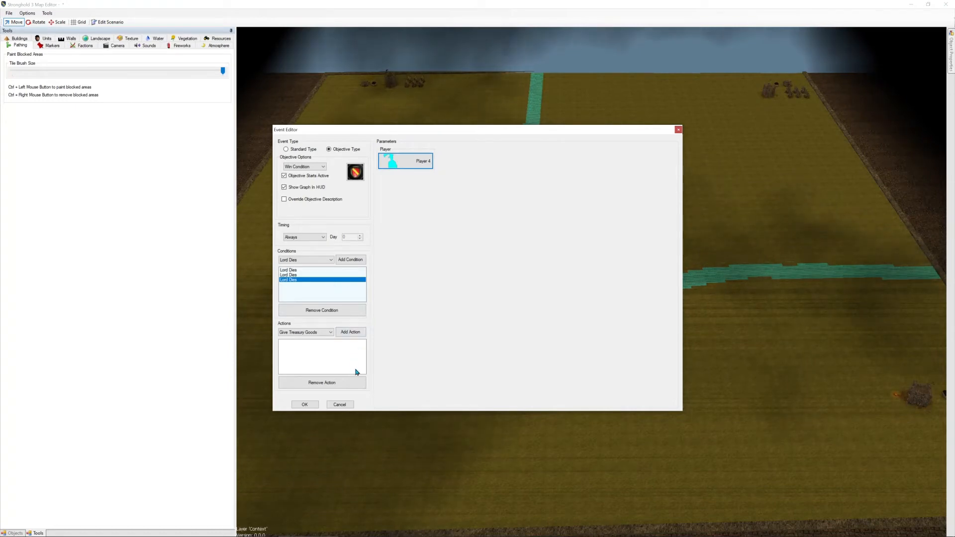
click(331, 334)
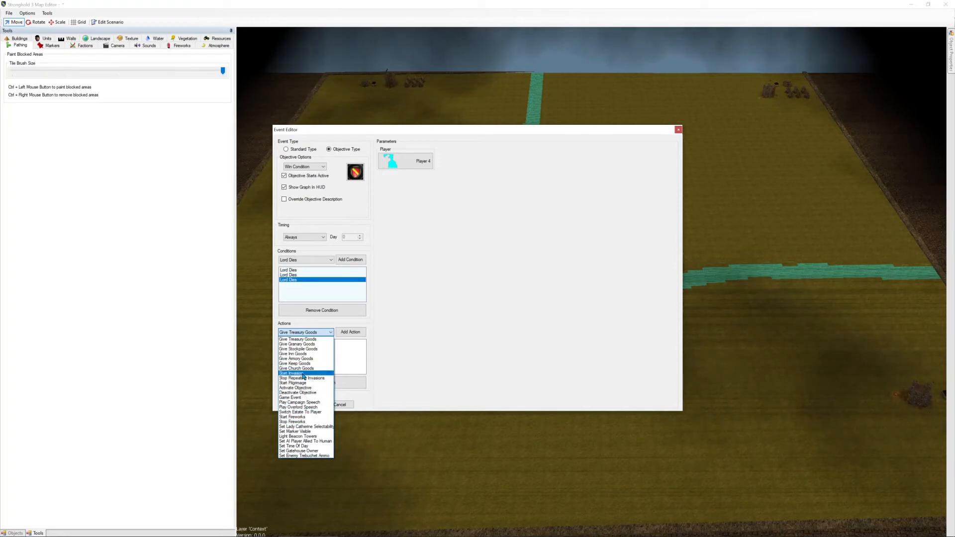
click(345, 354)
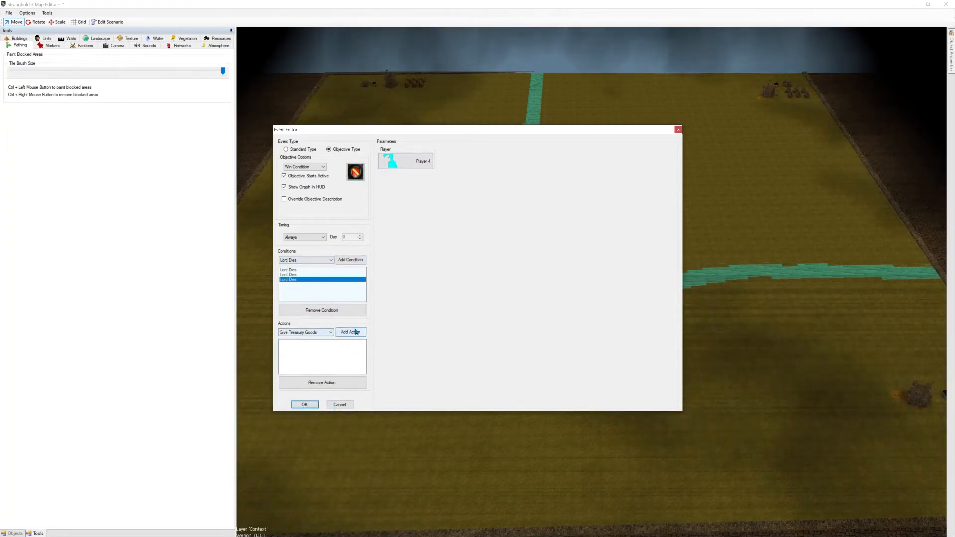
click(306, 404)
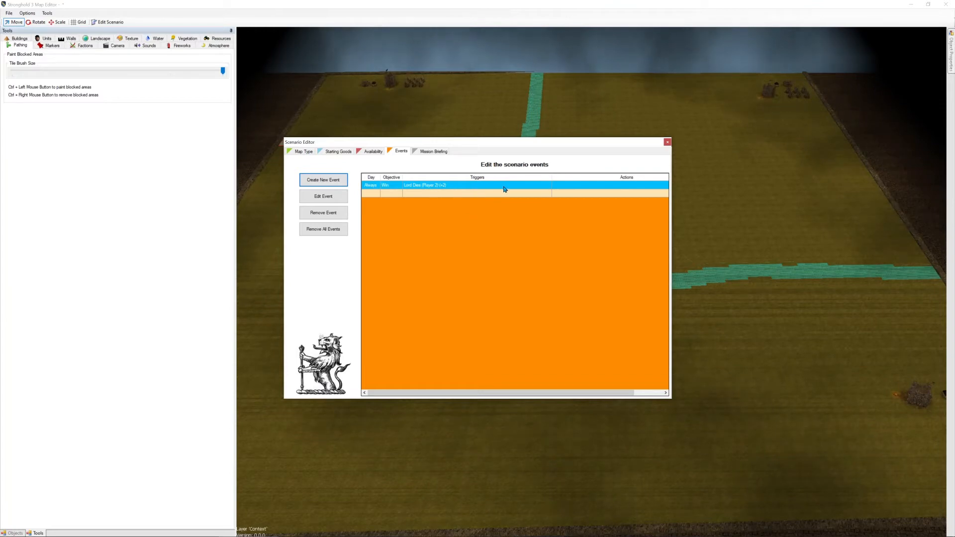
Create an objective event set as a Lose Condition with a Lord Dies condition for Player 1
click(333, 181)
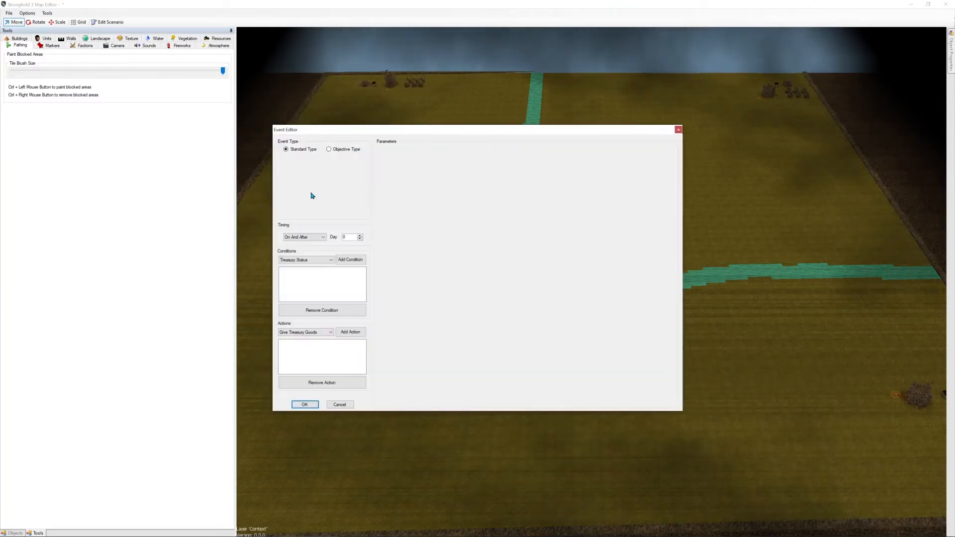
click(329, 149)
click(319, 167)
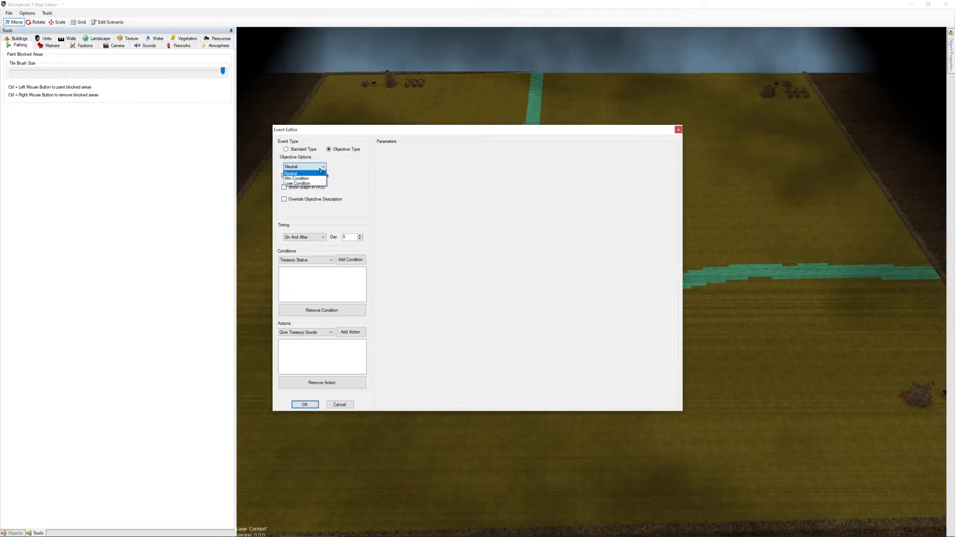
click(309, 185)
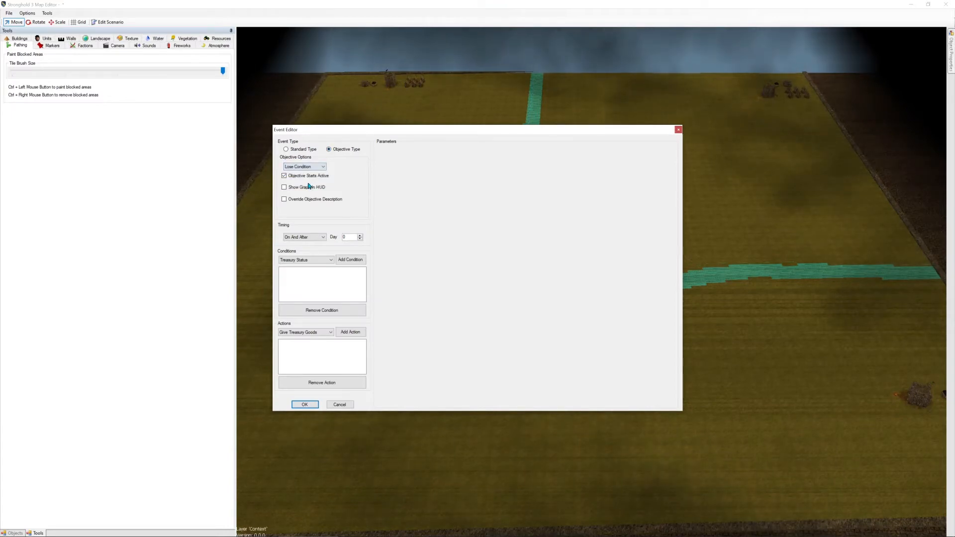
click(329, 260)
click(293, 369)
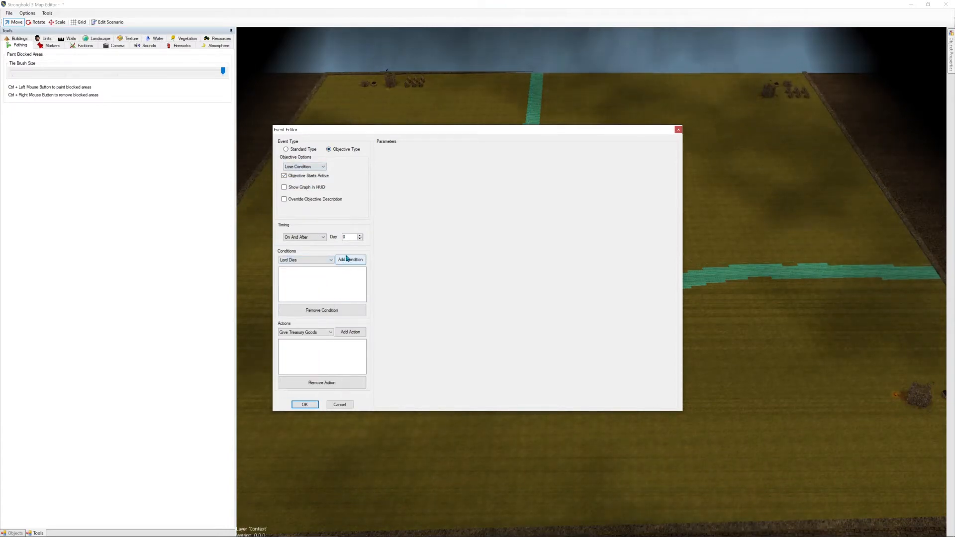
click(351, 260)
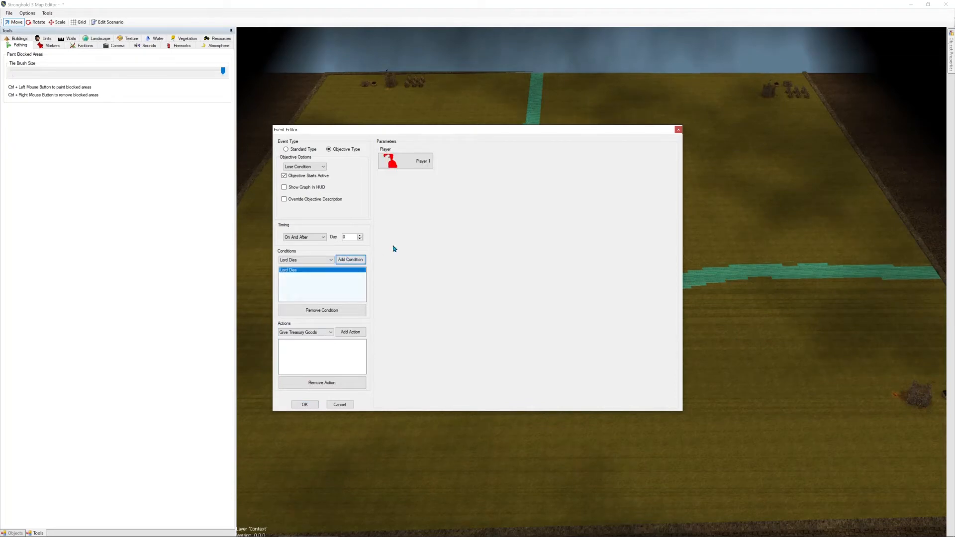
click(305, 405)
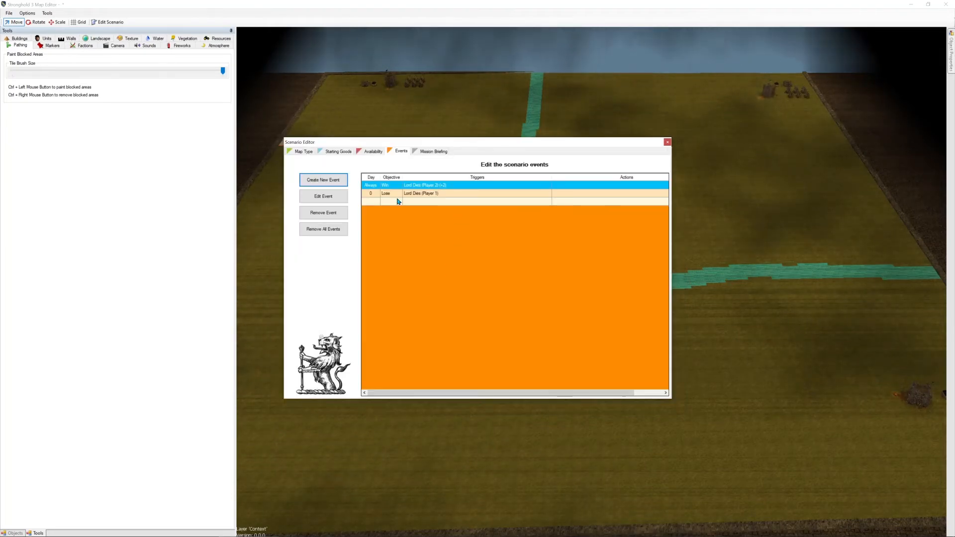
Set the lose event's timing to Always, save it and close the scenario editor
click(374, 185)
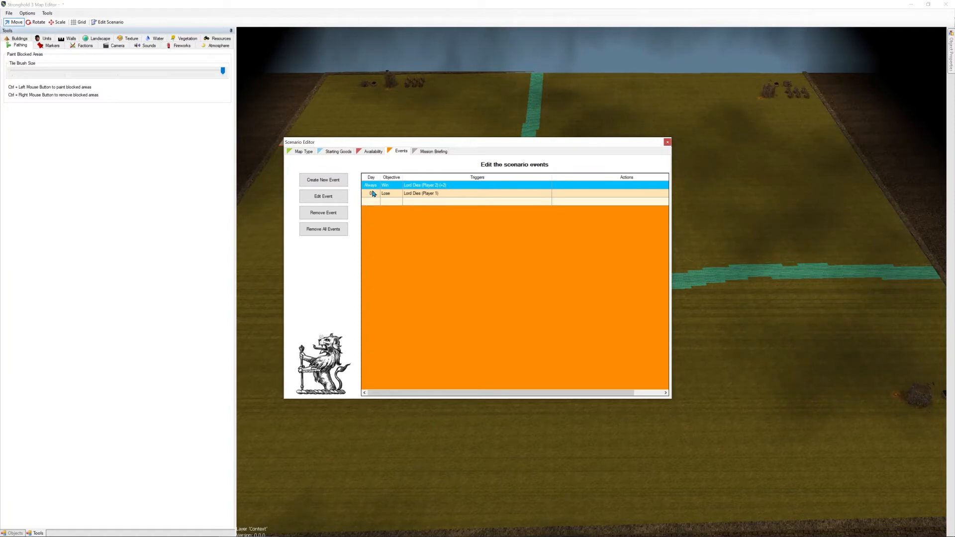
double_click(373, 195)
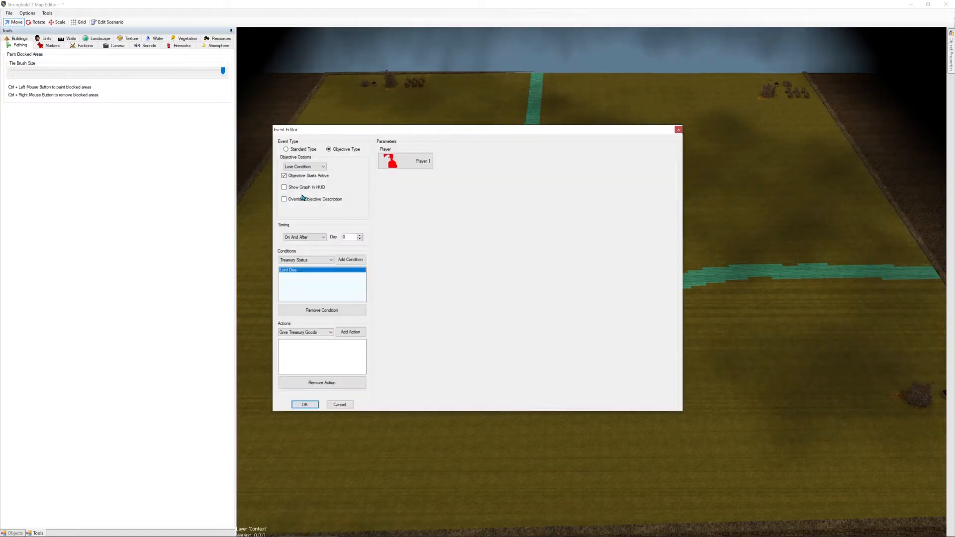
click(299, 237)
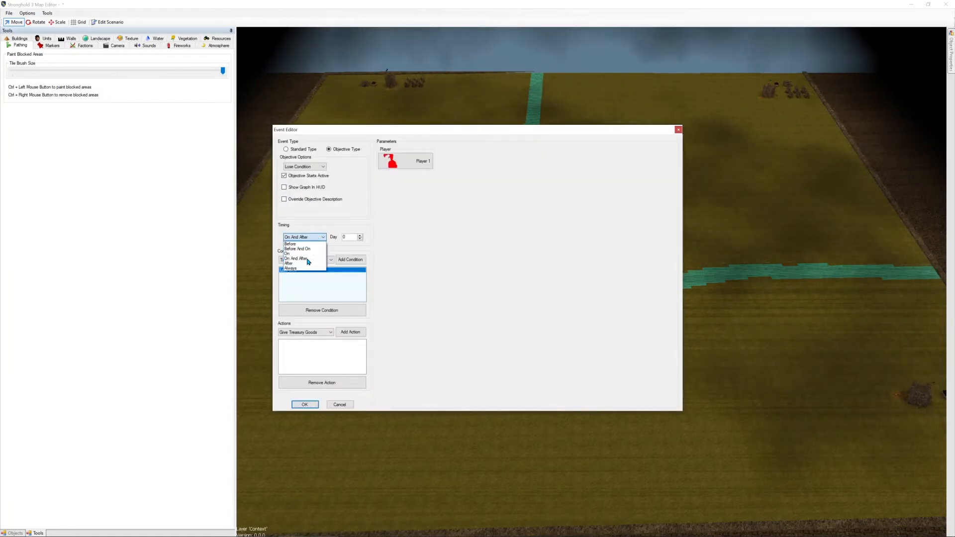
click(299, 271)
click(305, 405)
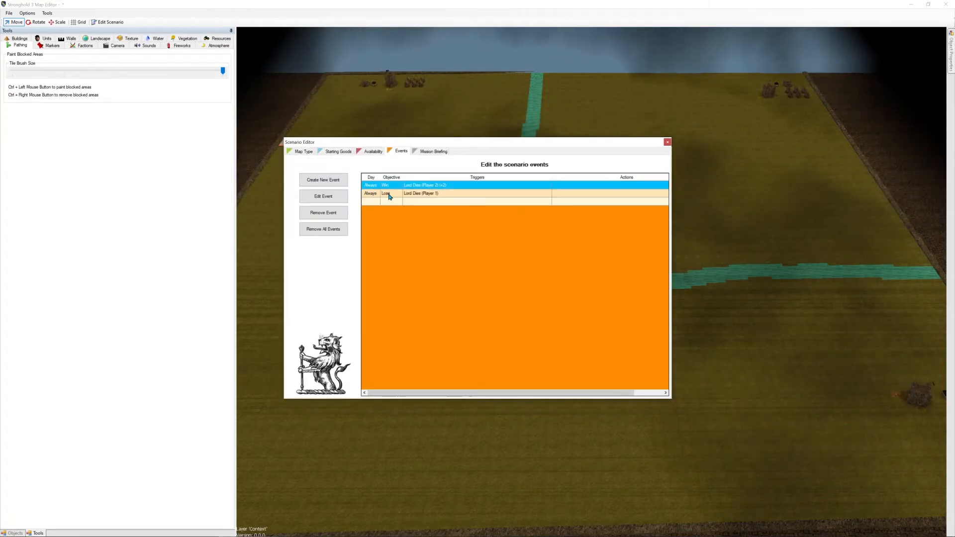
click(668, 143)
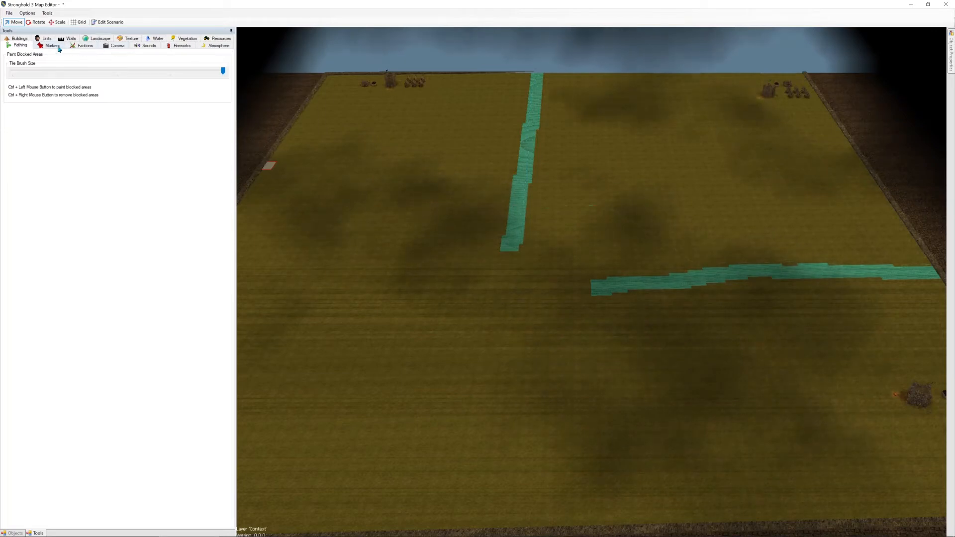
Check the blocked paths and estate areas, and place blue marker 1 inside Player 2's estate
click(54, 46)
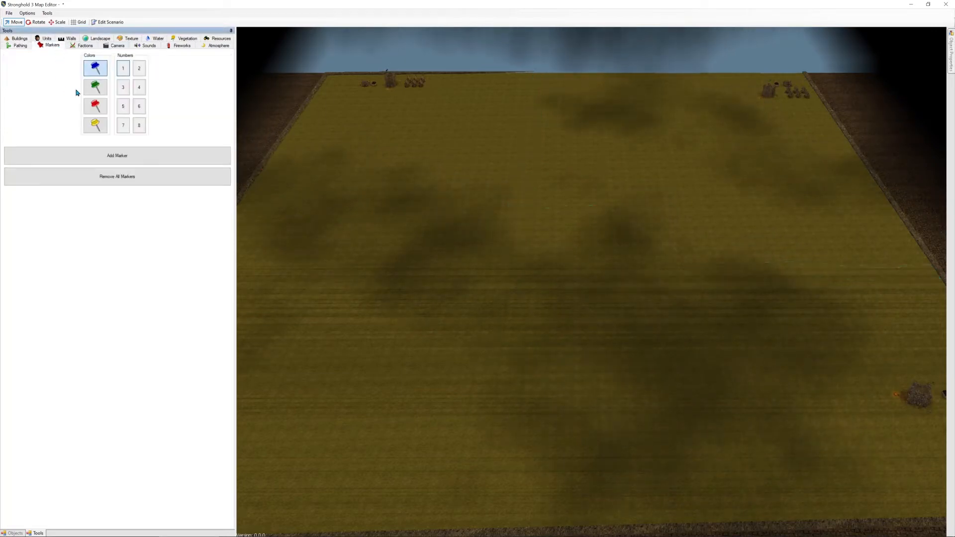
click(19, 46)
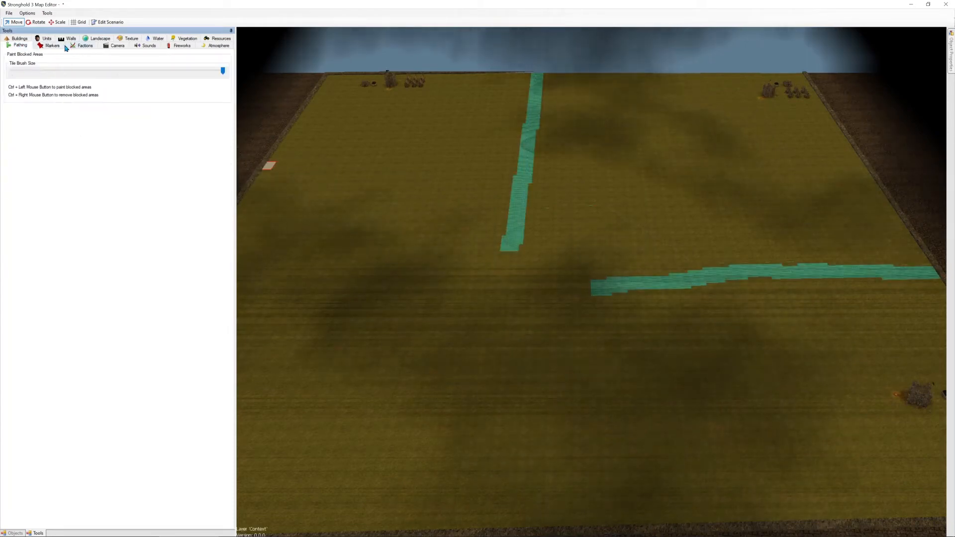
click(85, 46)
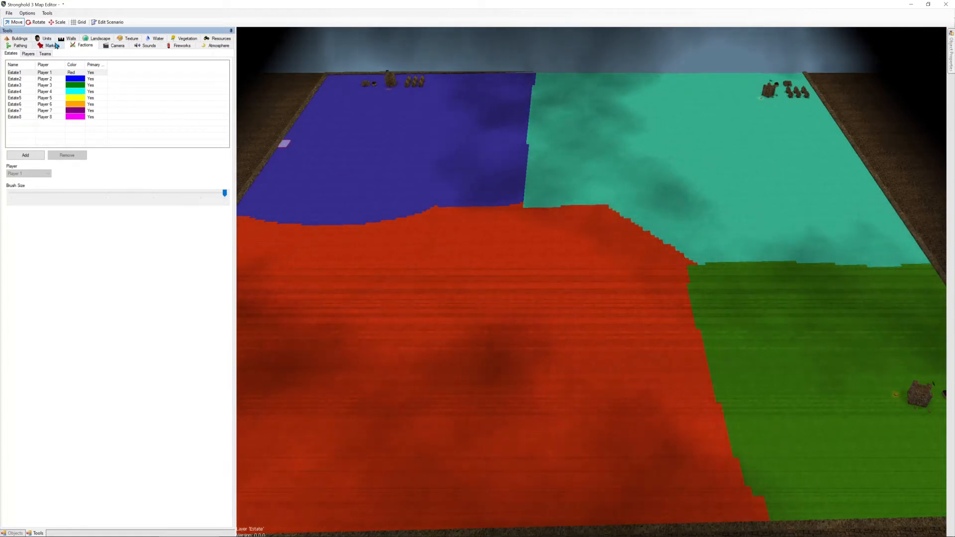
click(52, 46)
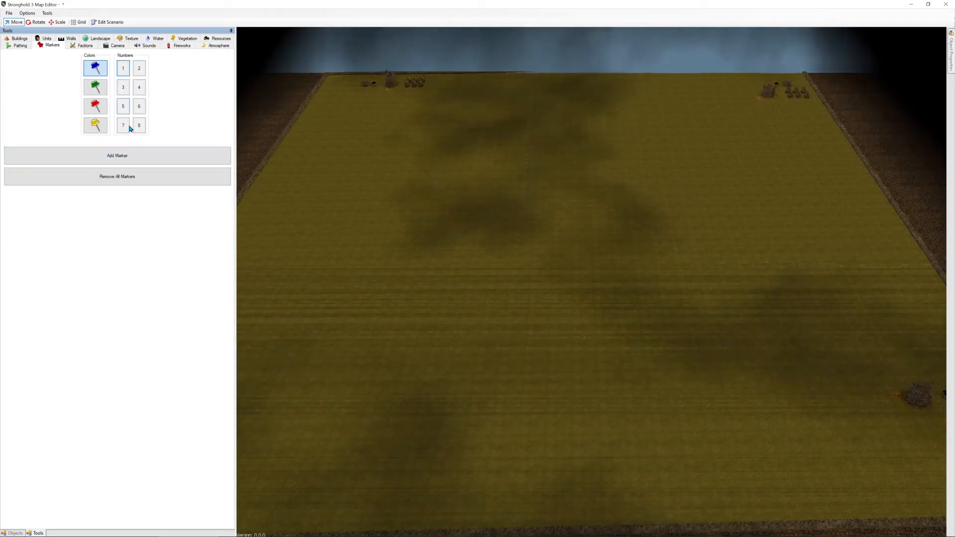
click(124, 155)
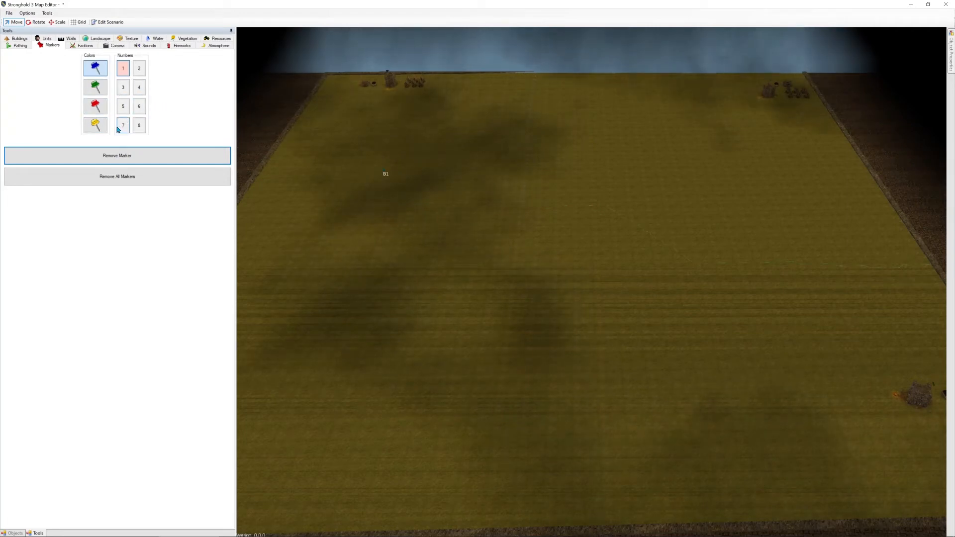
Place yellow marker 1 in Player 4's estate and green marker 1 in Player 3's estate
click(97, 126)
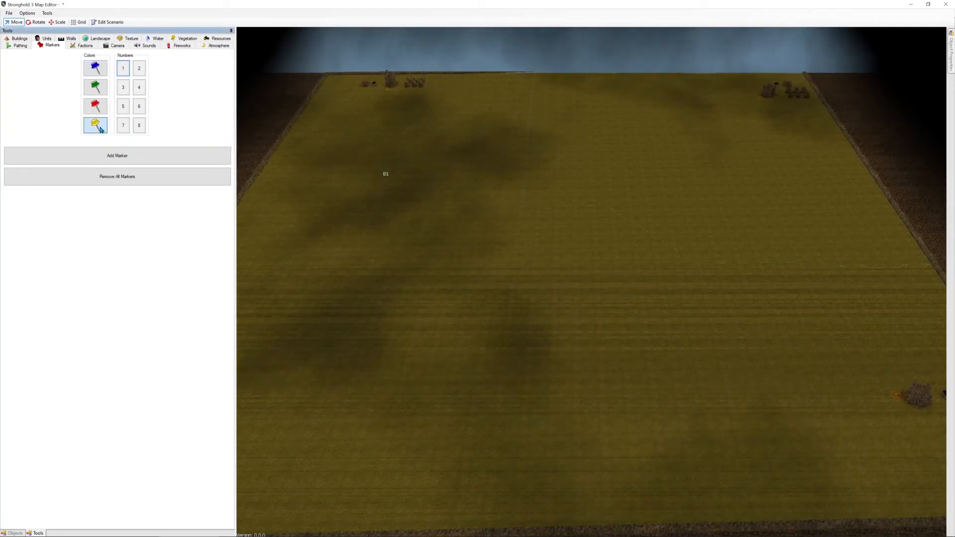
click(130, 155)
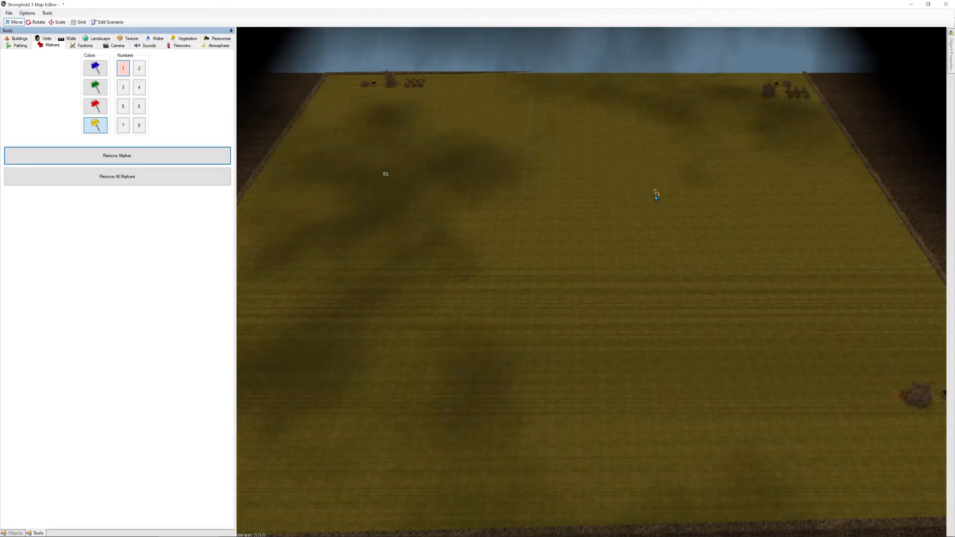
click(655, 196)
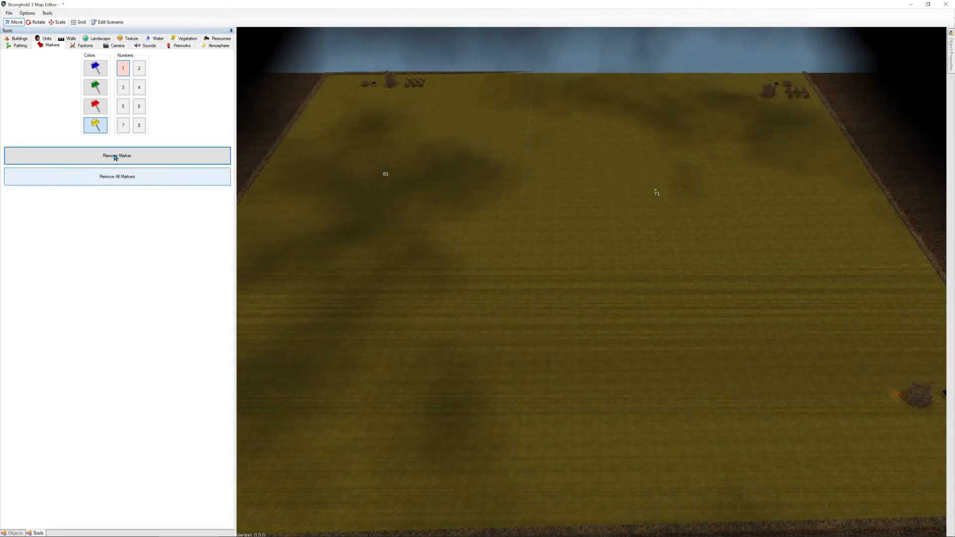
click(95, 87)
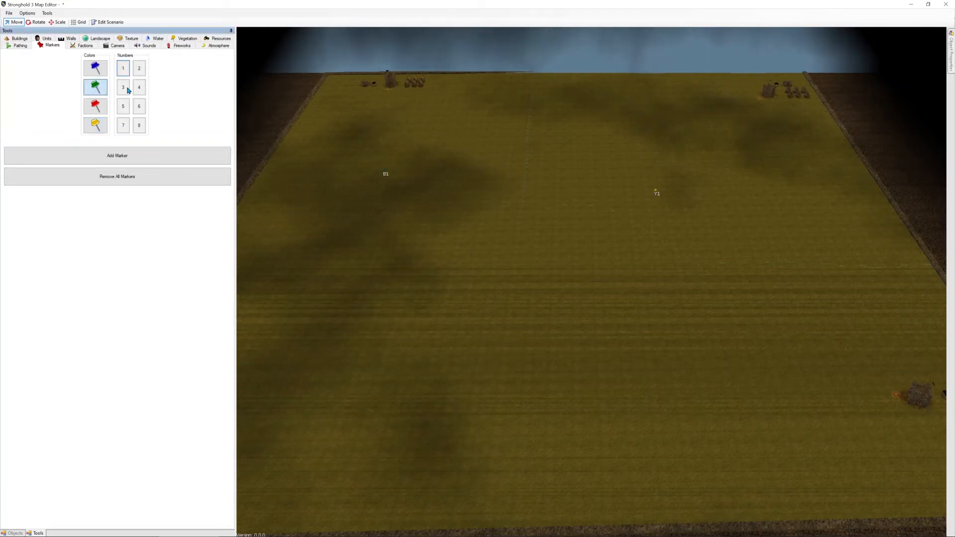
click(132, 158)
click(732, 333)
Place red marker 1 beside the keep in the corner of Player 1's estate
key(s)
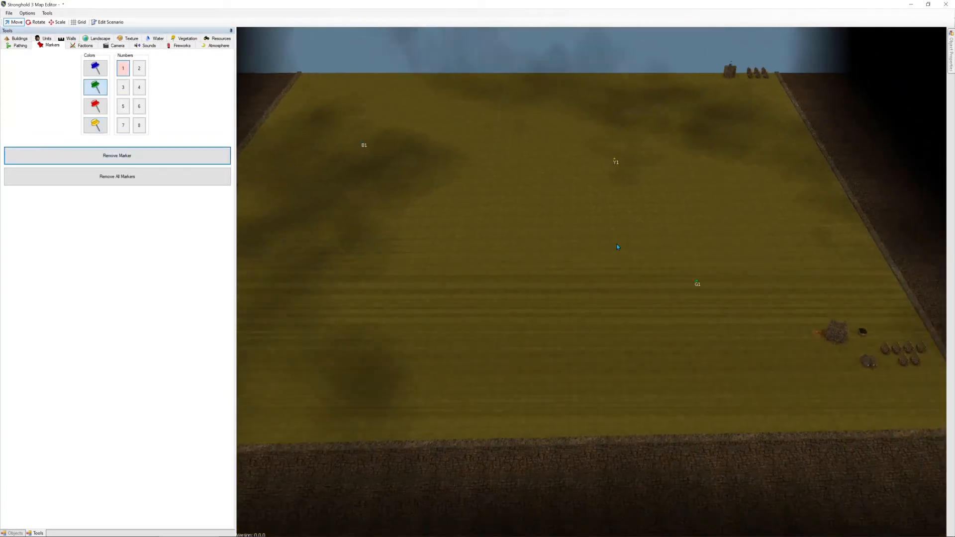
key(d)
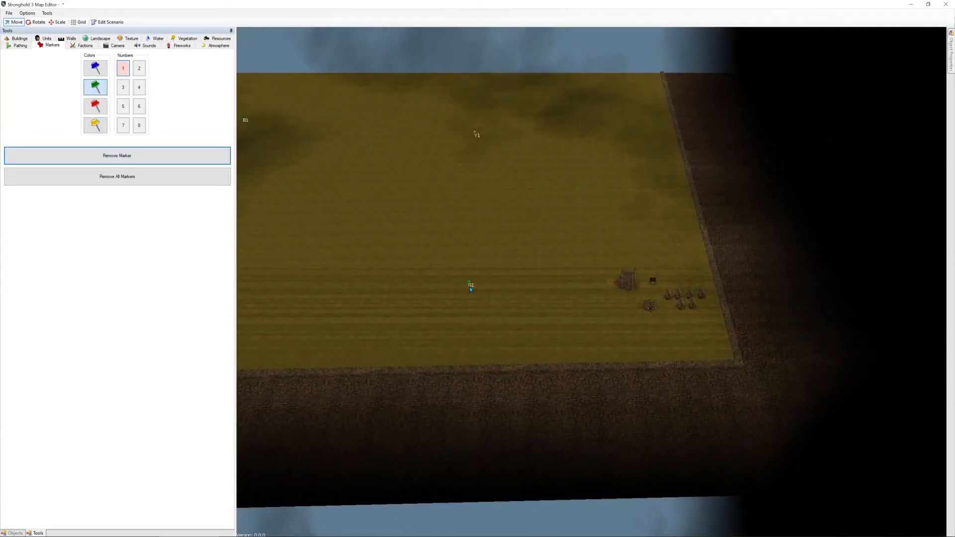
key(a)
key(w)
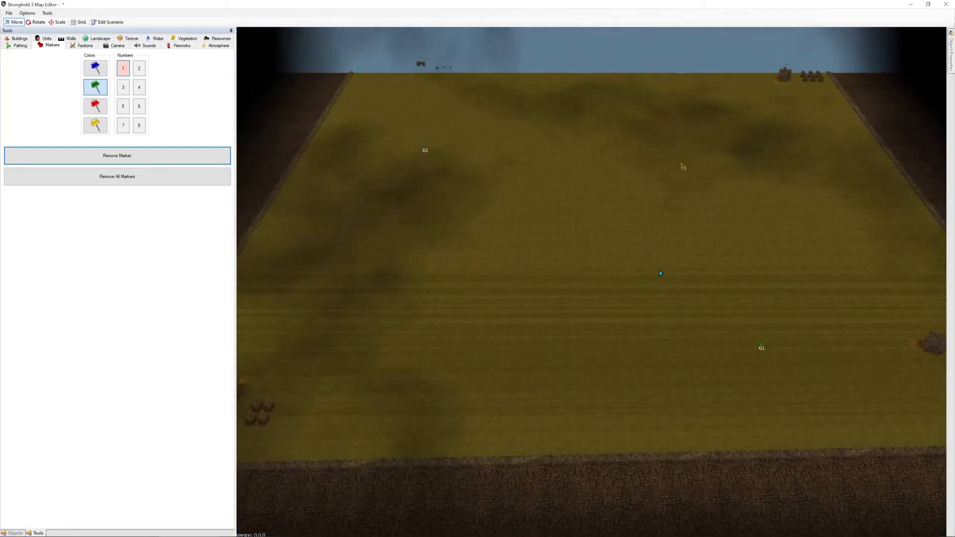
key(d)
key(a)
key(s)
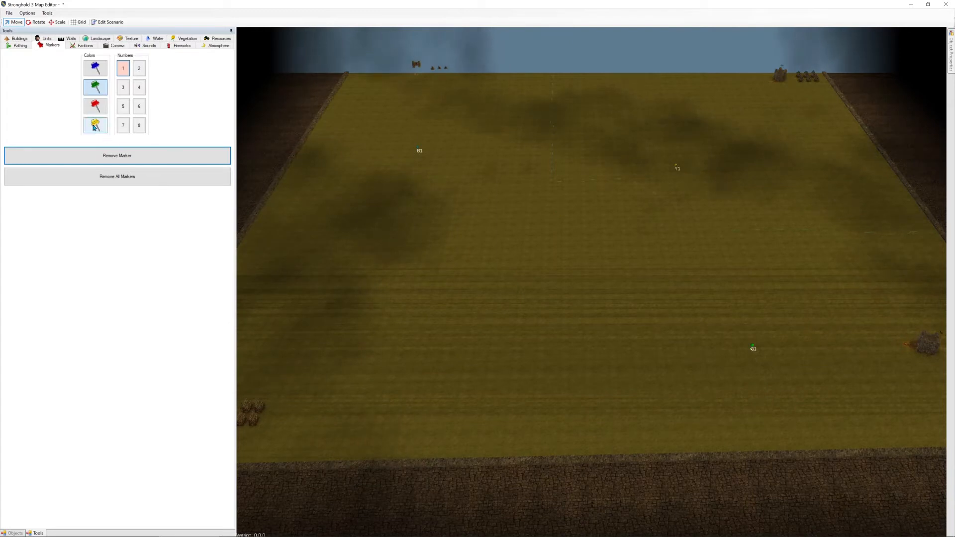
click(95, 106)
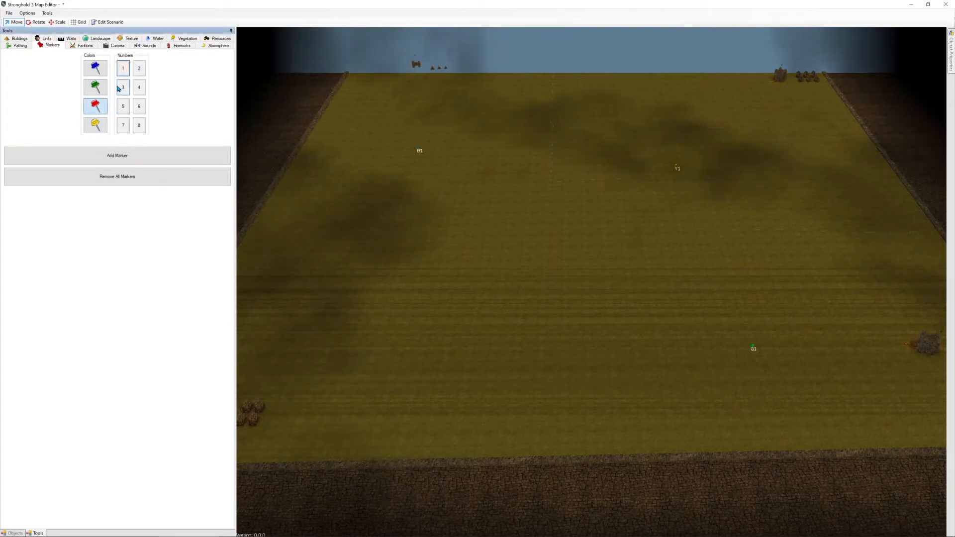
click(114, 158)
key(a)
key(s)
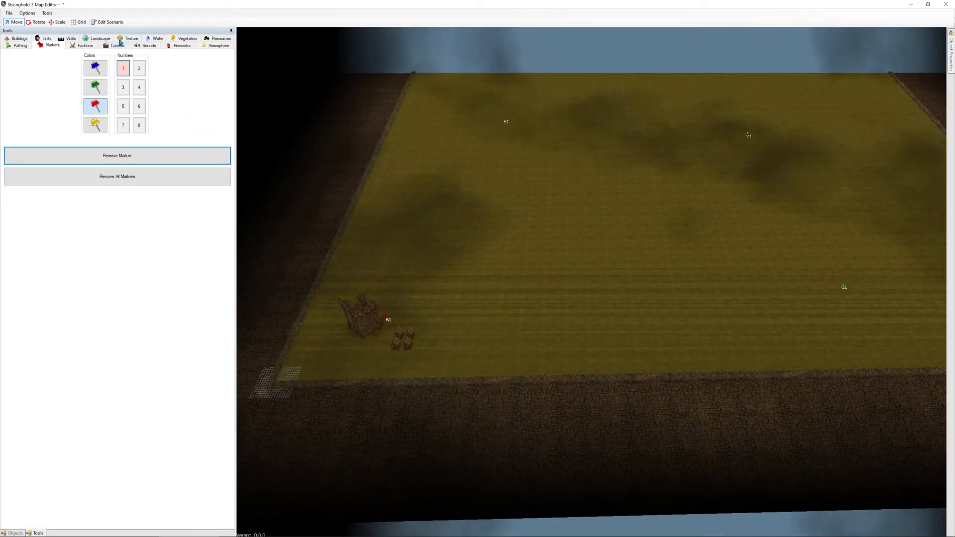
Create a new standard scenario event timed On And After day 10, without adding a condition
click(107, 23)
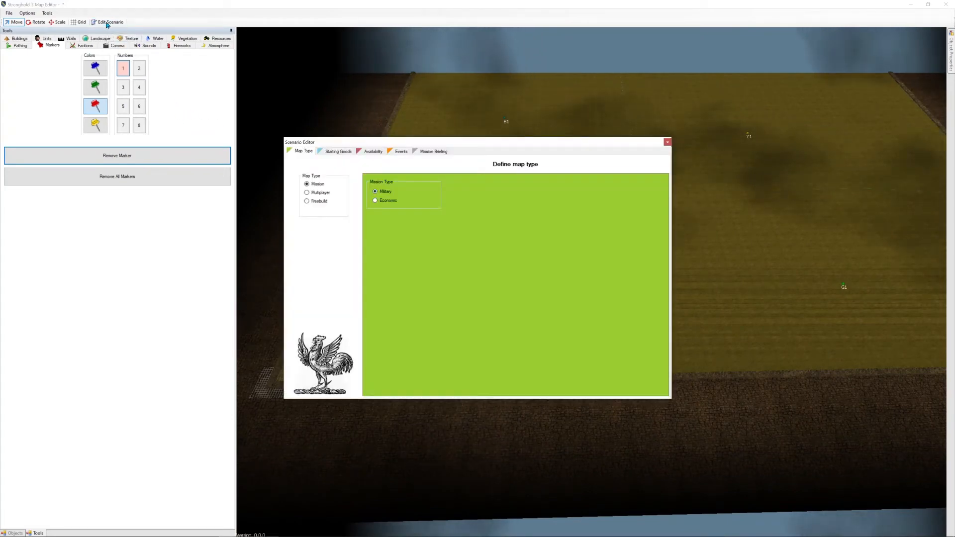
click(398, 153)
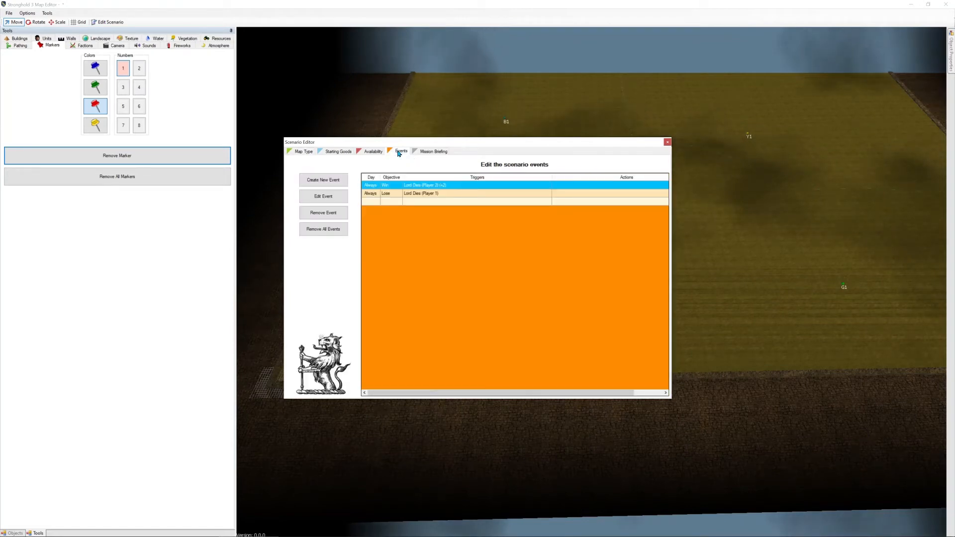
click(327, 181)
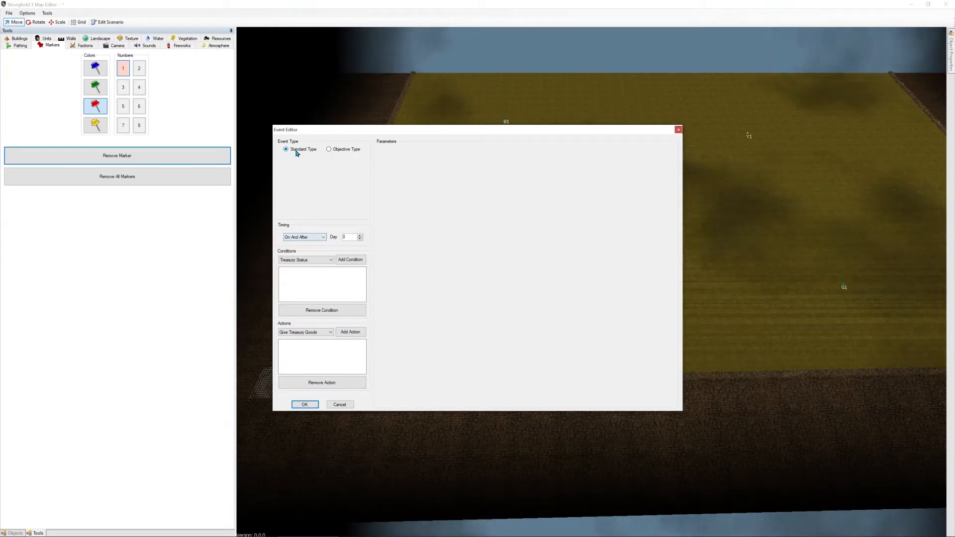
click(323, 238)
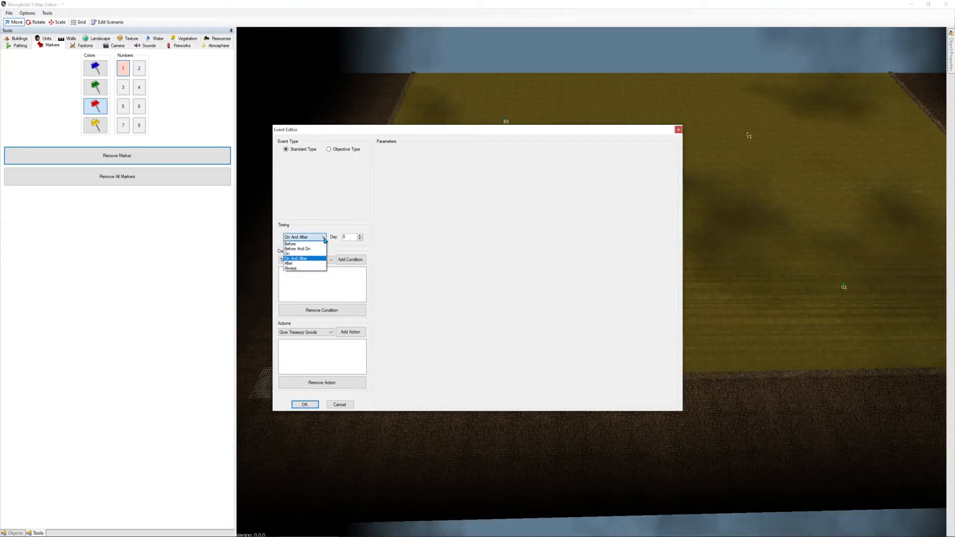
click(306, 260)
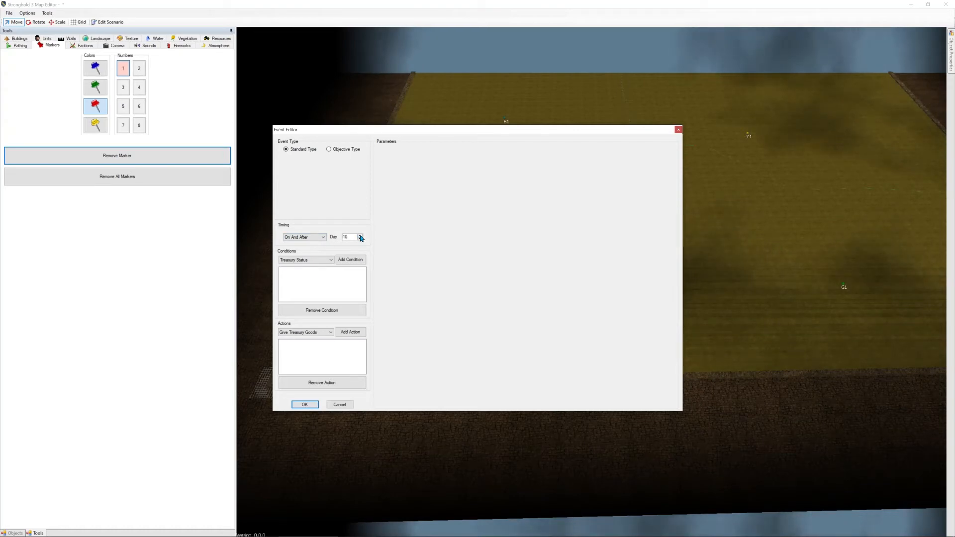
click(329, 260)
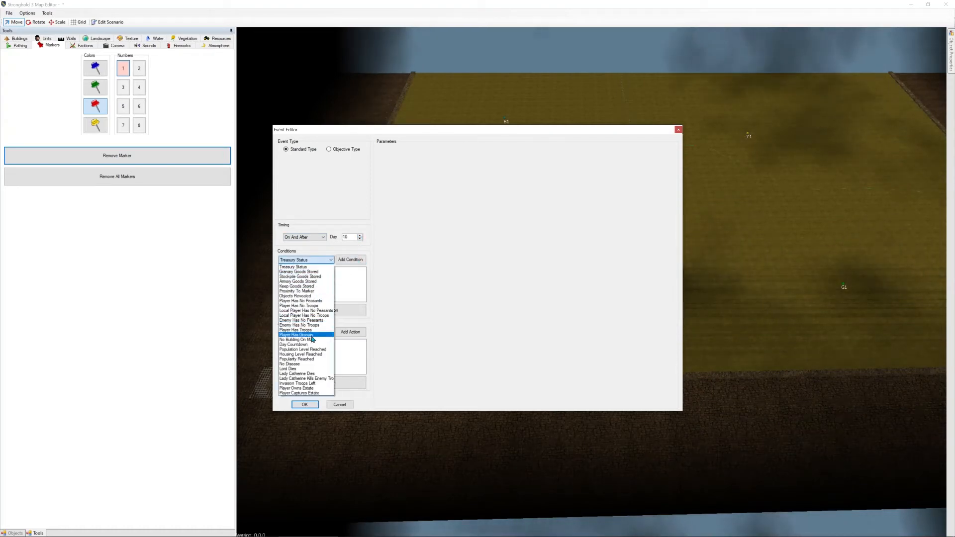
click(350, 277)
Add a Start Invasion action to the event and name it INVASION 1
click(320, 332)
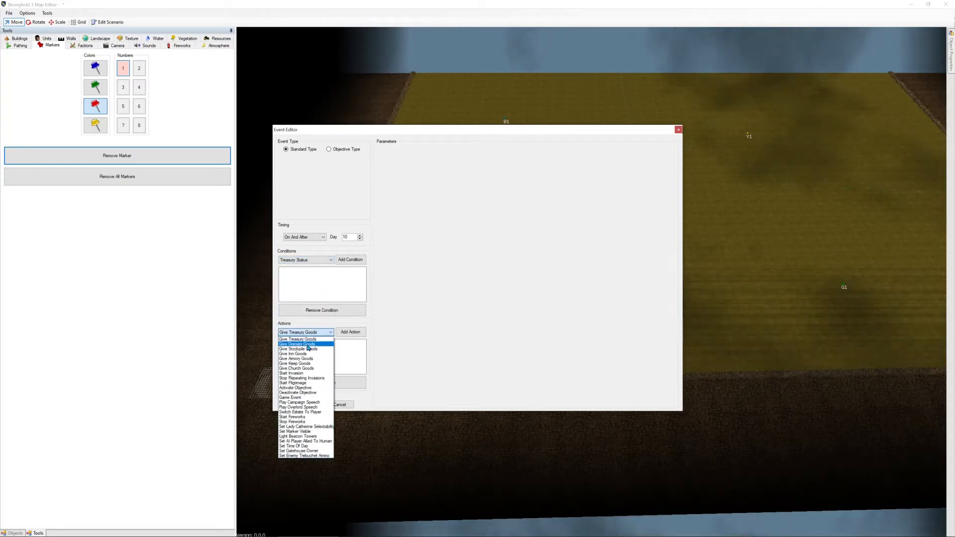
click(293, 374)
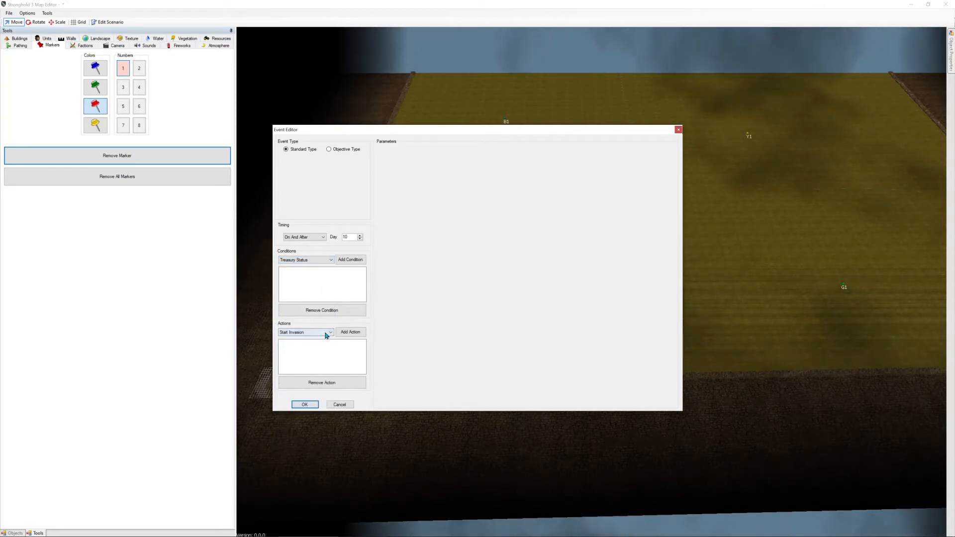
click(351, 333)
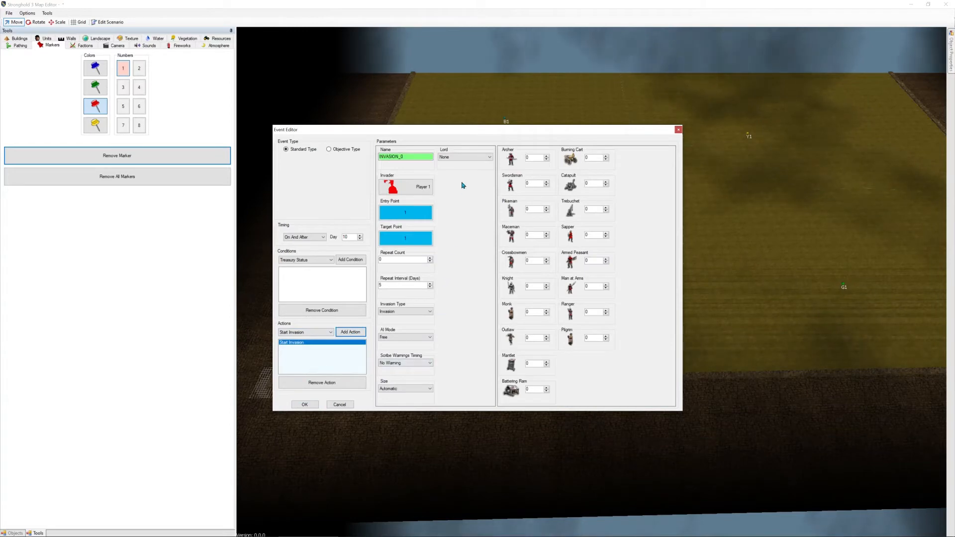
drag(403, 162, 421, 163)
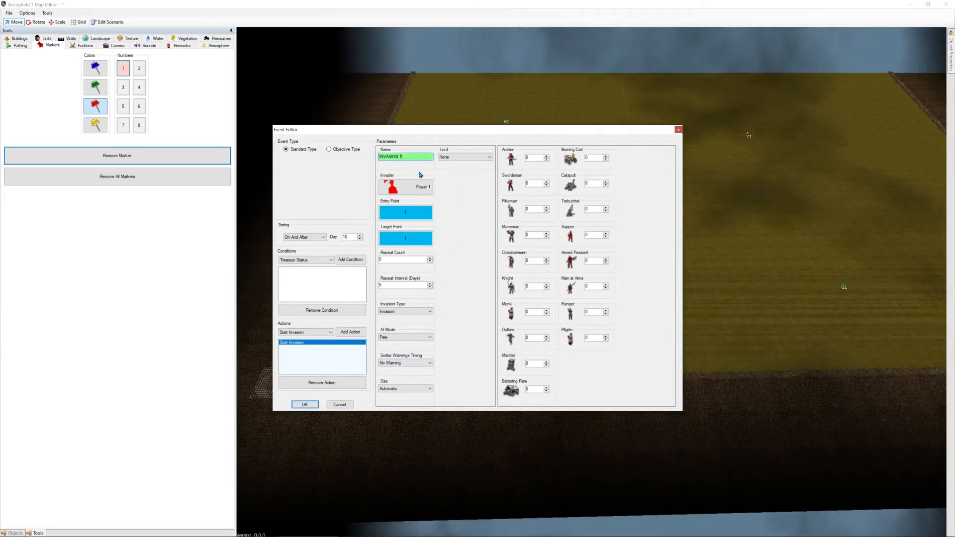
Keep the invasion's lord as None and set its invader to Player 2
click(462, 160)
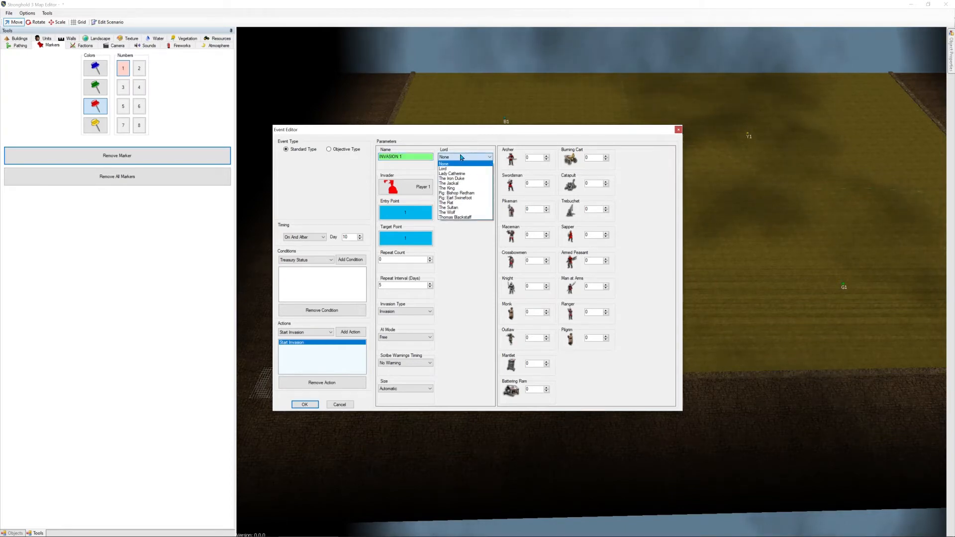
click(462, 160)
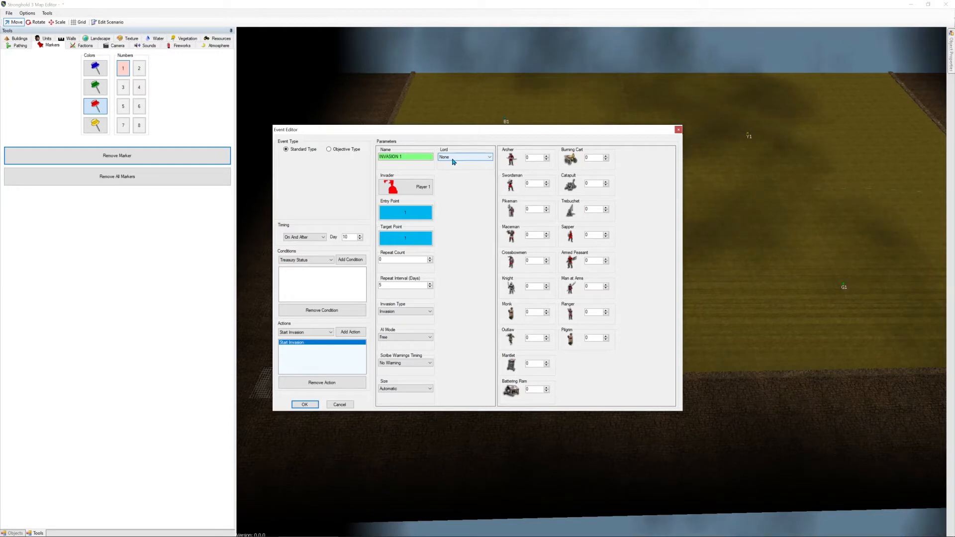
click(411, 189)
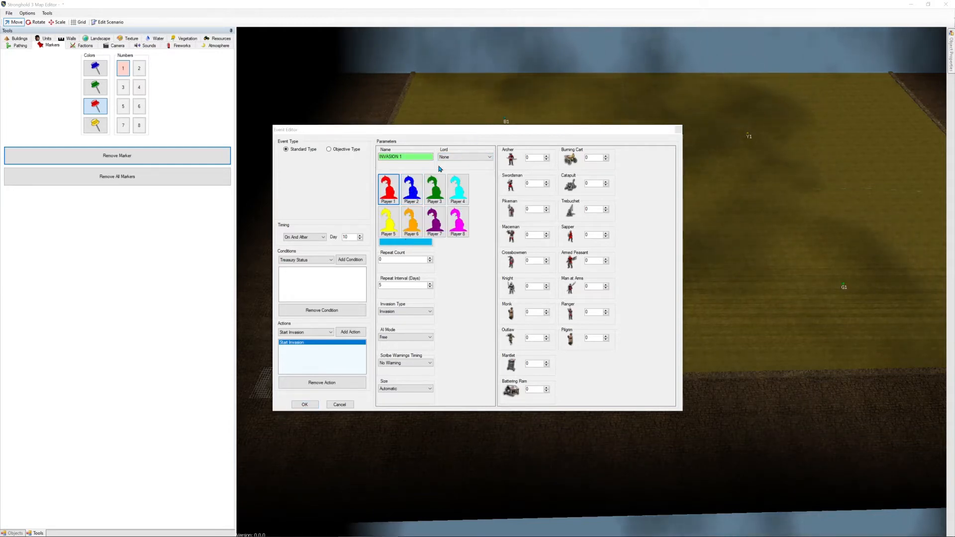
click(411, 189)
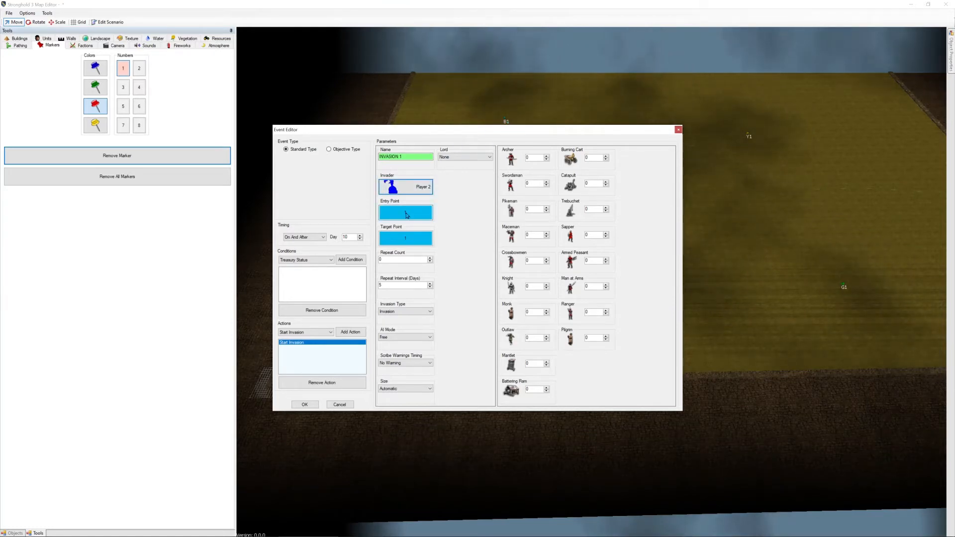
Set INVASION 1's target point to red marker 1 and its repeat count to 10
click(411, 239)
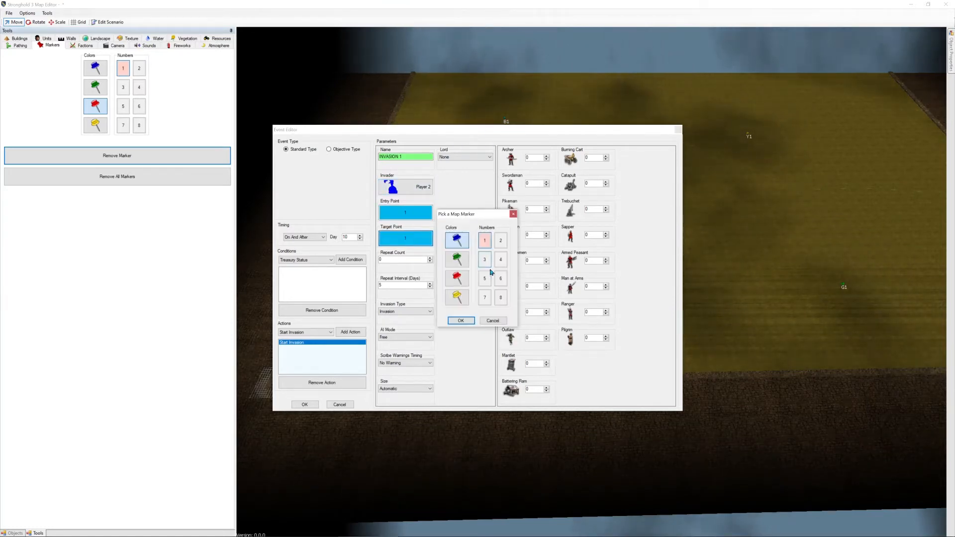
click(457, 278)
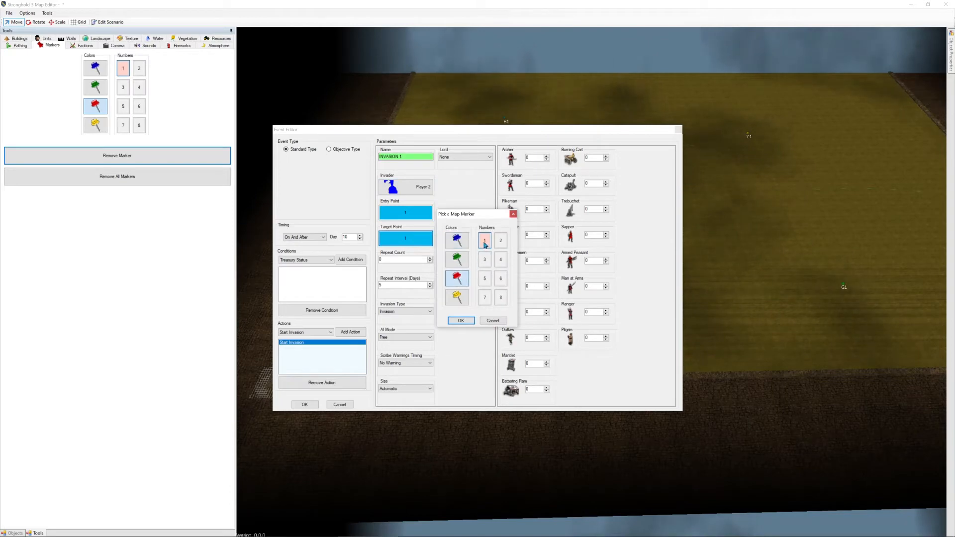
click(460, 320)
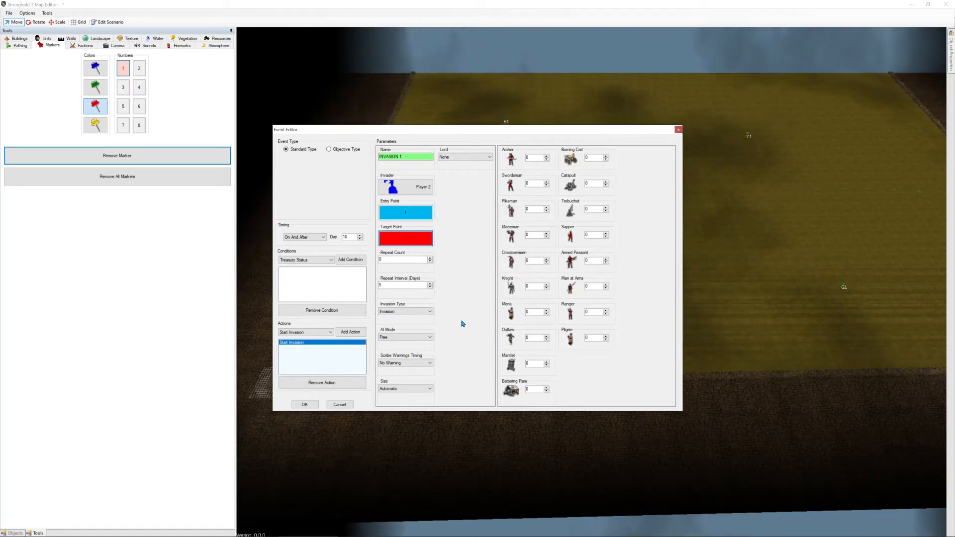
click(430, 259)
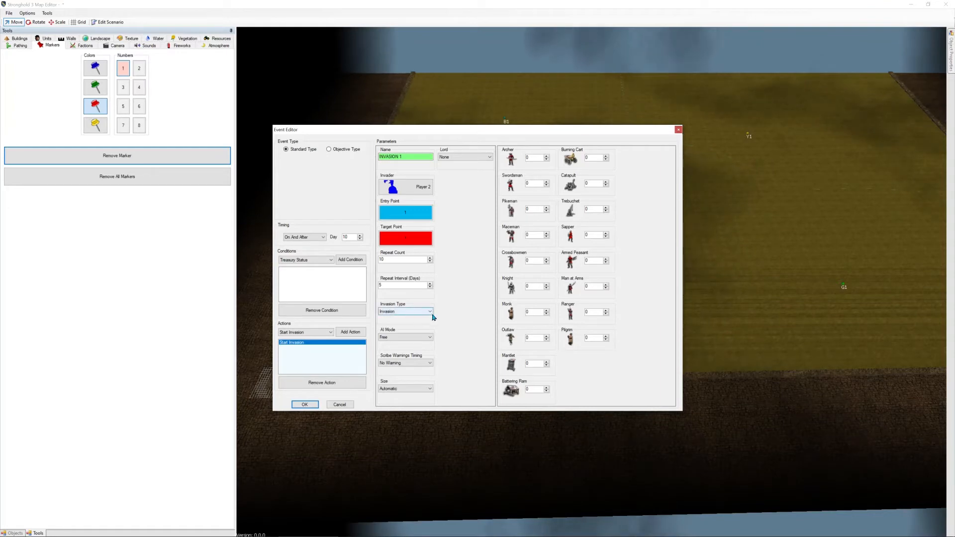
Set INVASION 1's AI mode to Attack Player and its scribe warnings timing to Normal Warning
click(429, 337)
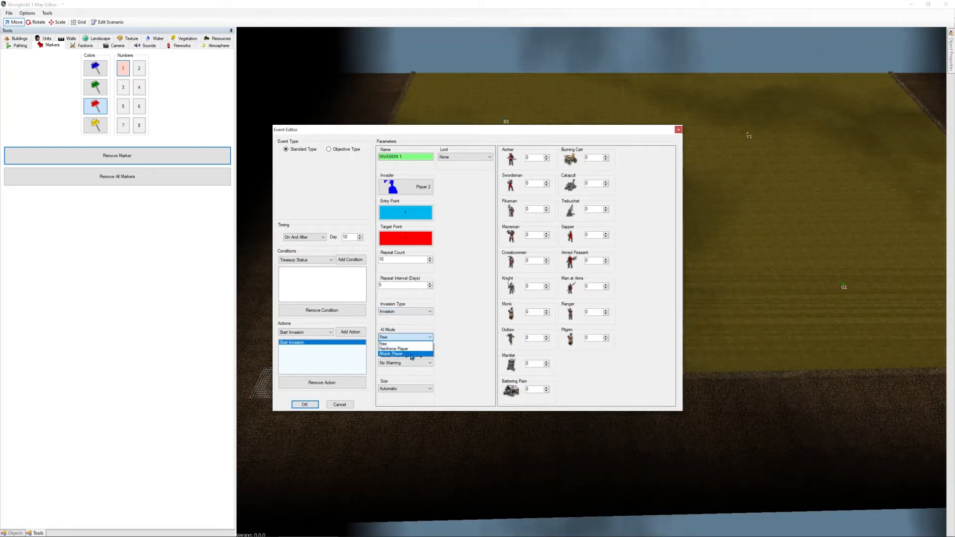
click(412, 354)
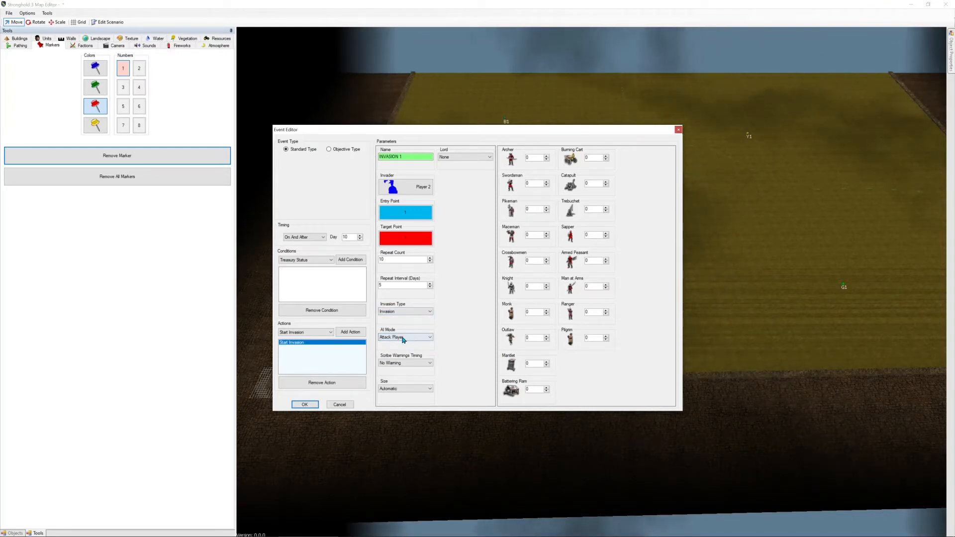
click(431, 366)
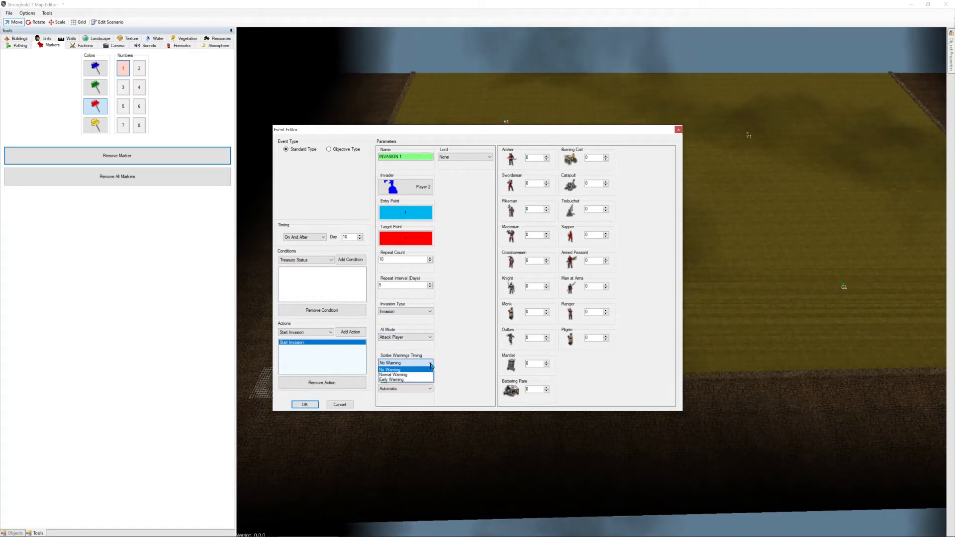
click(420, 373)
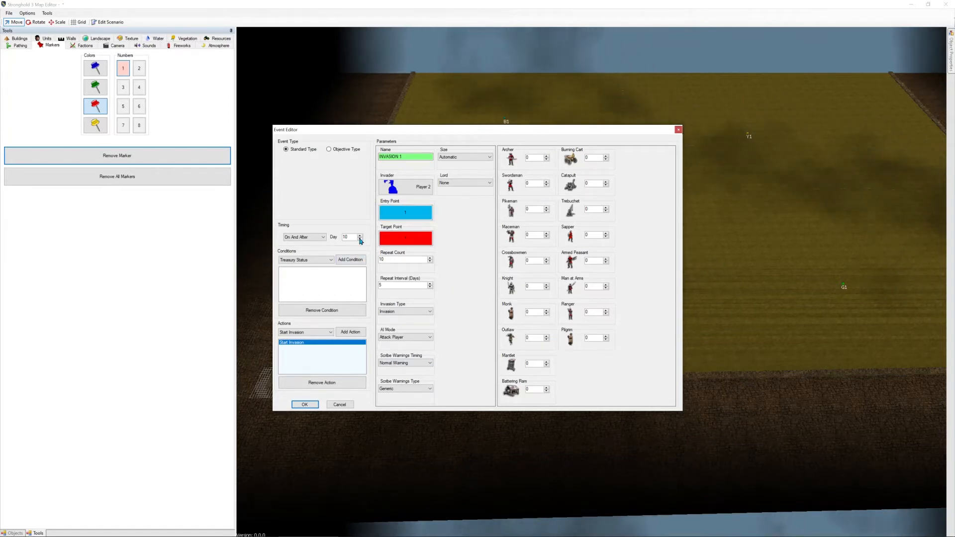
Give INVASION 1 an army of 10 archers and 10 swordsmen, and save the event
drag(542, 160, 522, 166)
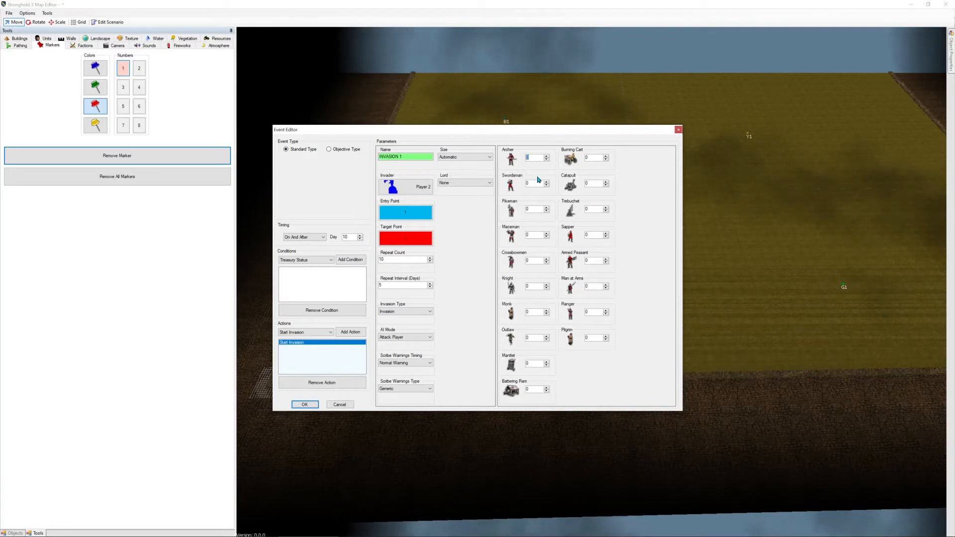
text(10)
key(Tab)
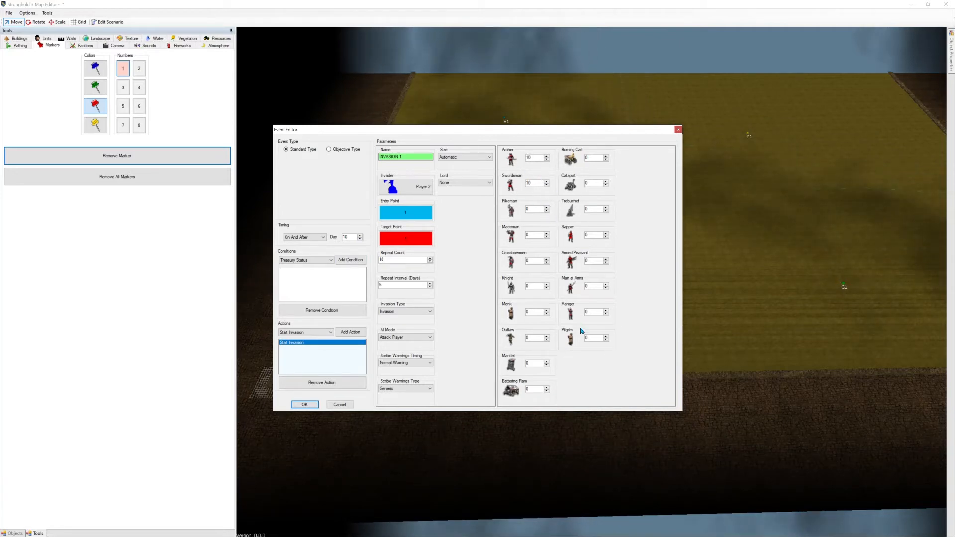
click(303, 404)
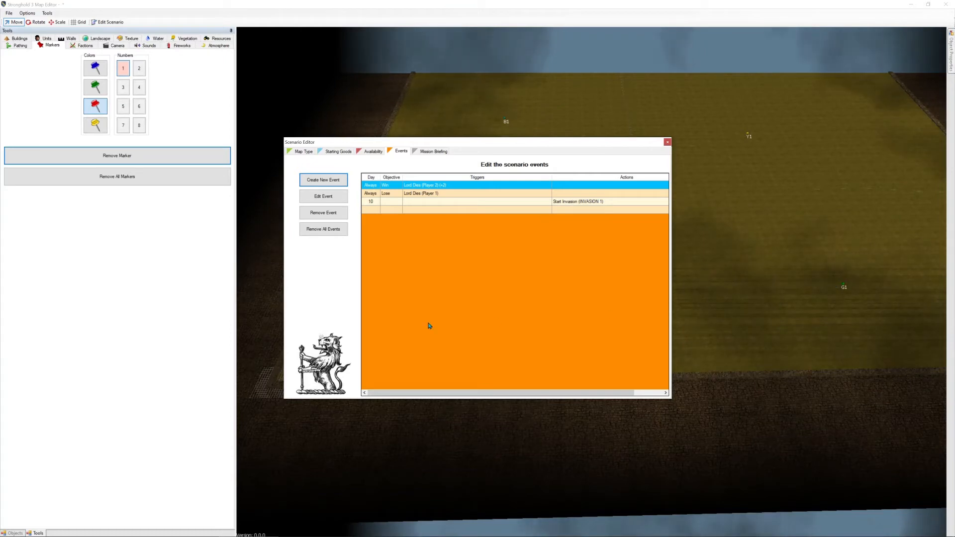
Create a second standard event timed On And After day 10 with a Start Invasion action
click(342, 180)
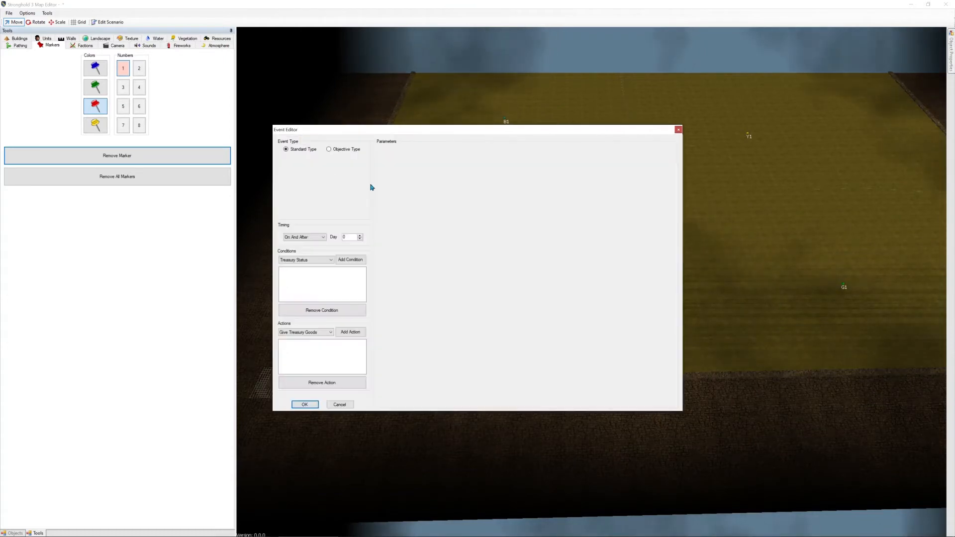
click(324, 238)
click(360, 239)
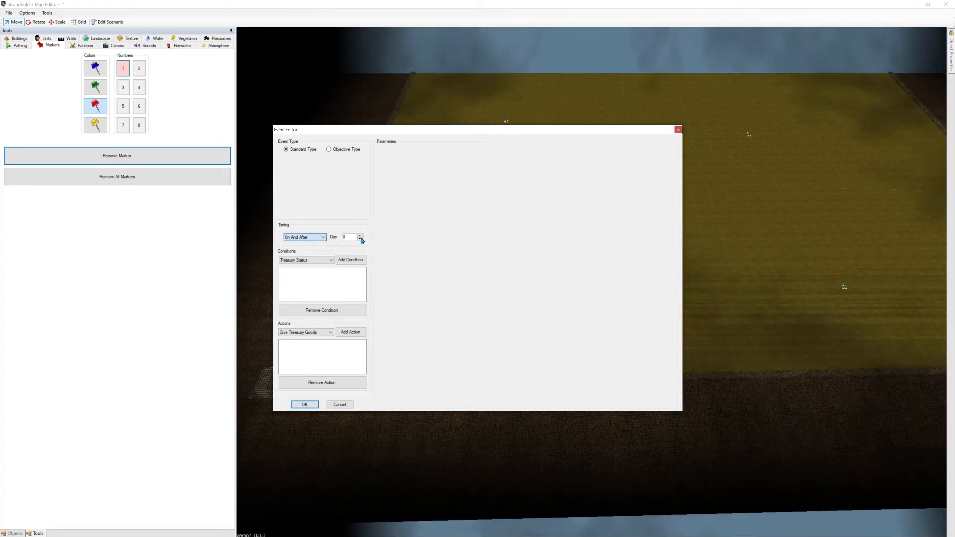
click(361, 238)
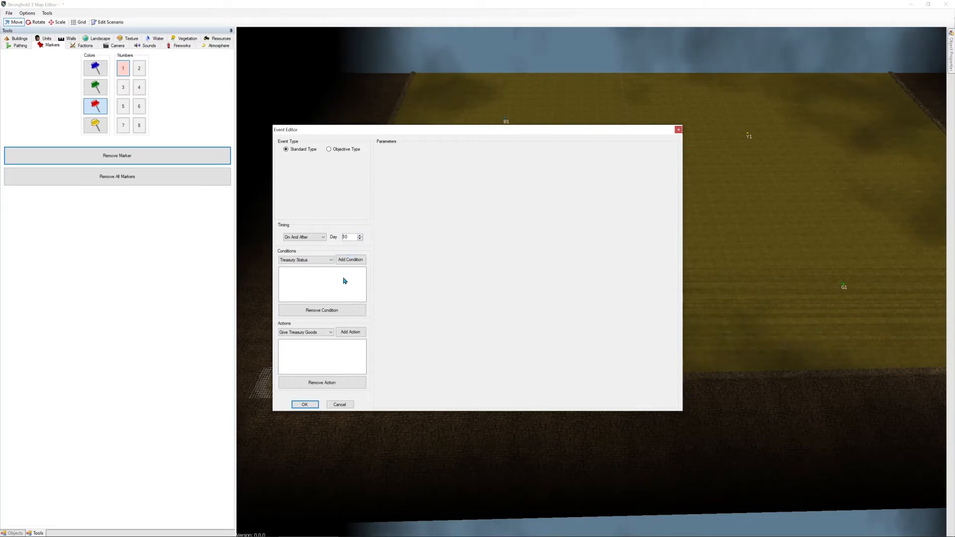
click(308, 333)
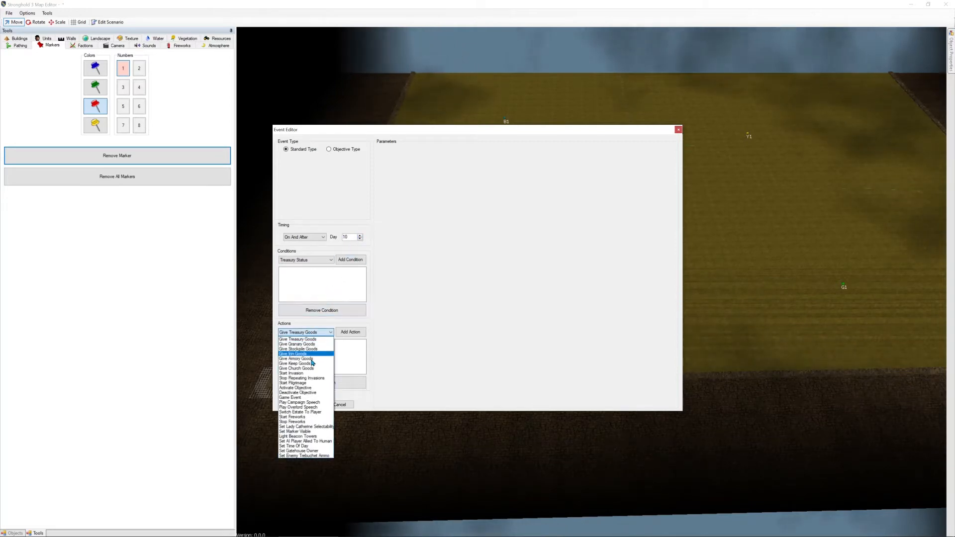
click(295, 374)
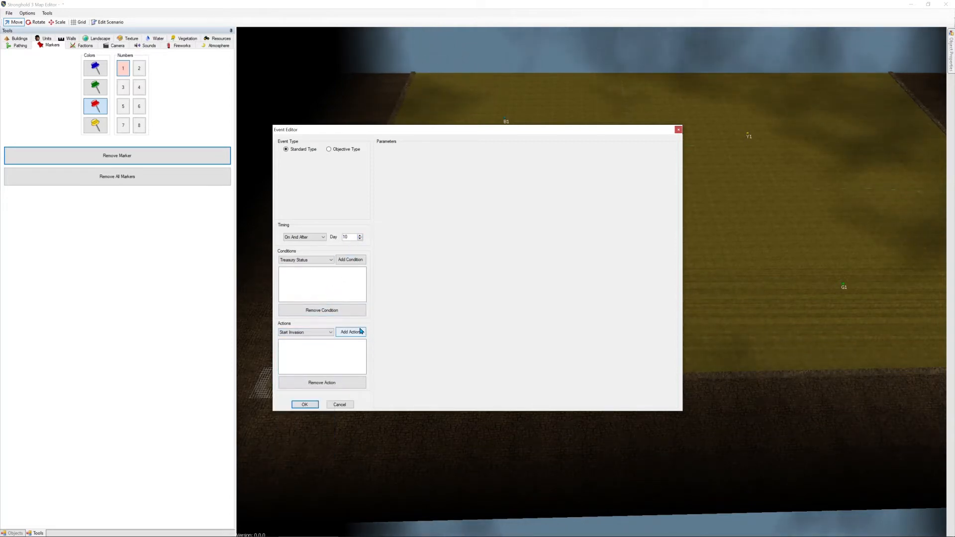
click(351, 332)
Set the second invasion's invader to Player 4 and its entry point to yellow marker 1
click(422, 189)
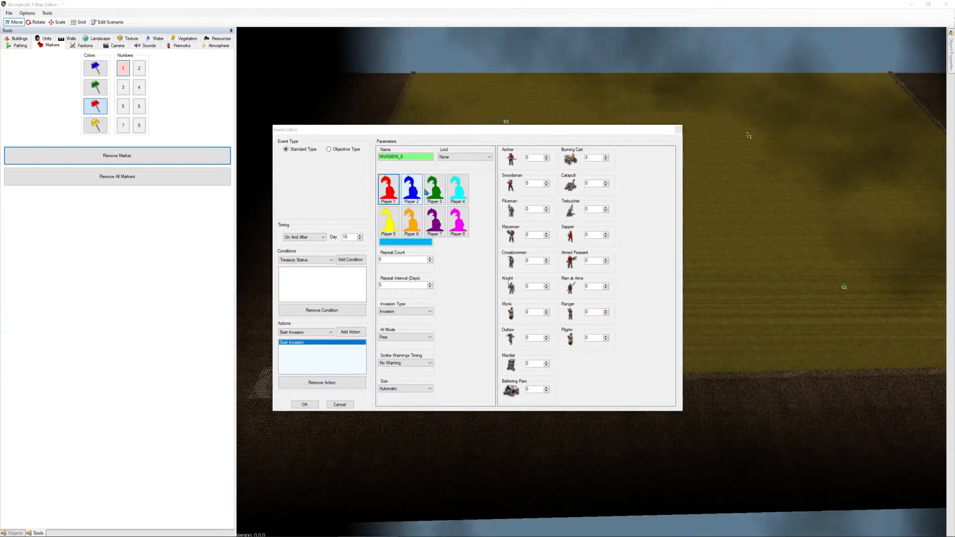
click(457, 187)
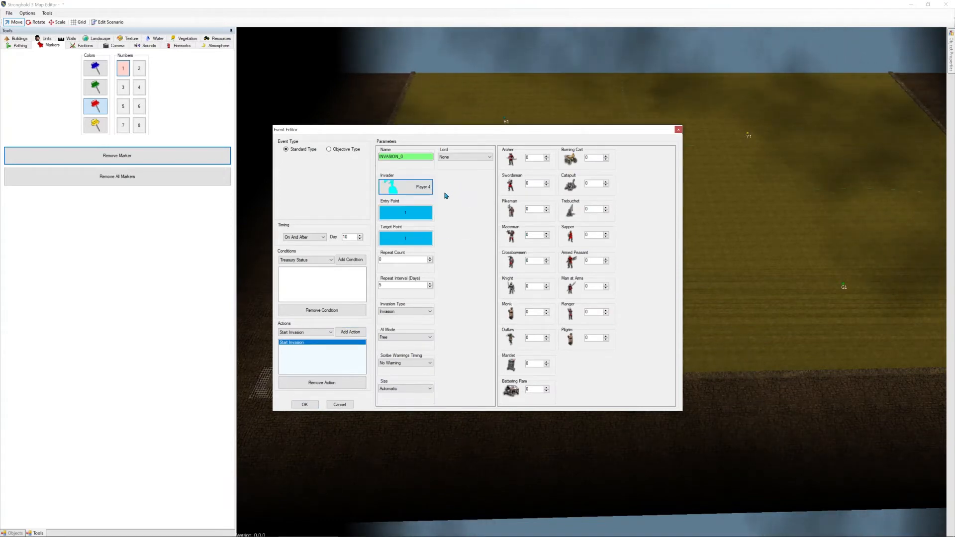
click(413, 212)
click(456, 297)
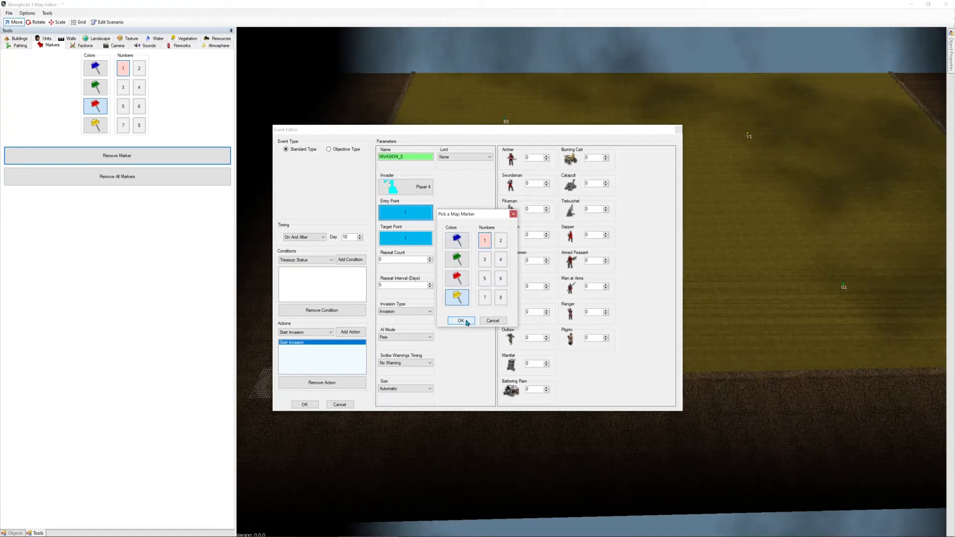
click(461, 321)
Set the Player 4 invasion's target point to red marker 1 and its repeat count to 10
click(418, 243)
click(458, 282)
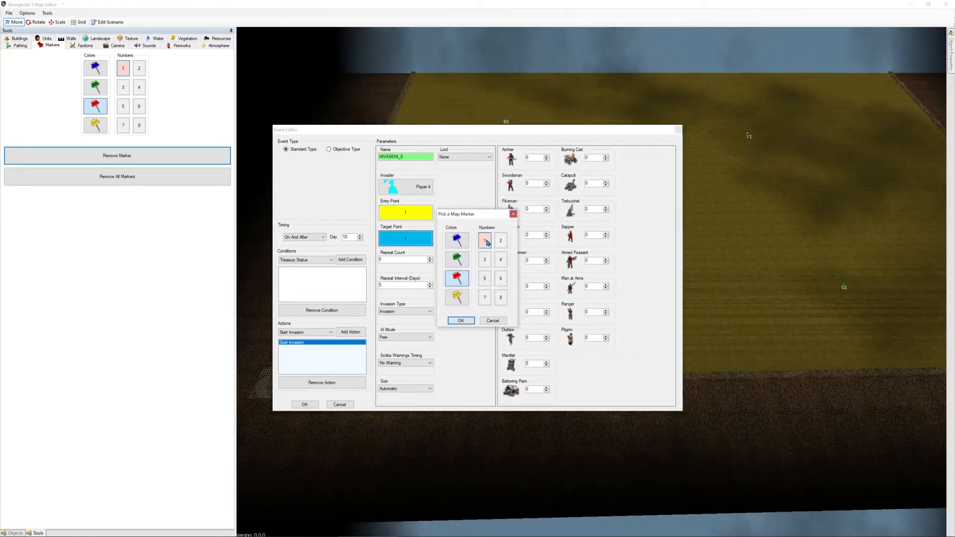
click(461, 320)
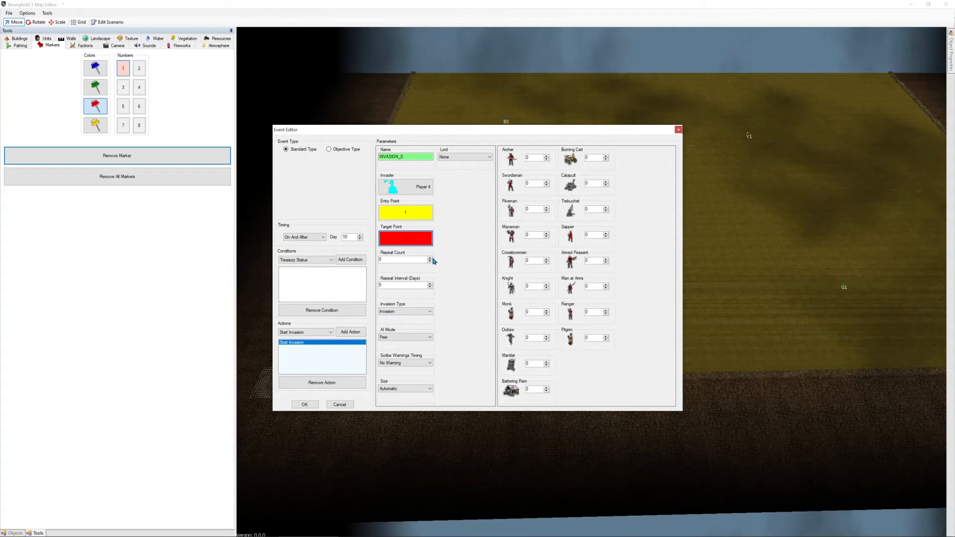
click(431, 258)
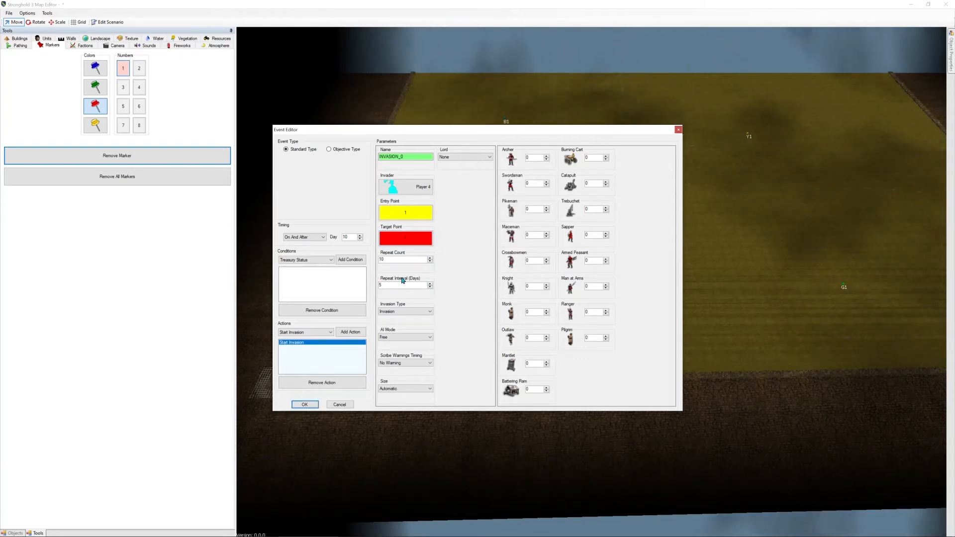
Set the Player 4 invasion's AI mode to Attack Player and its scribe warnings timing to Normal Warning
click(416, 337)
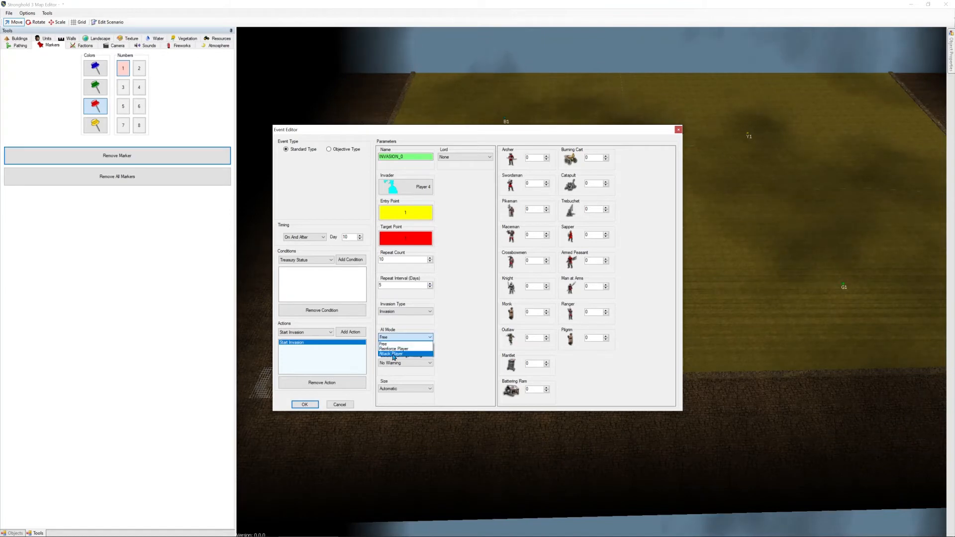
click(392, 349)
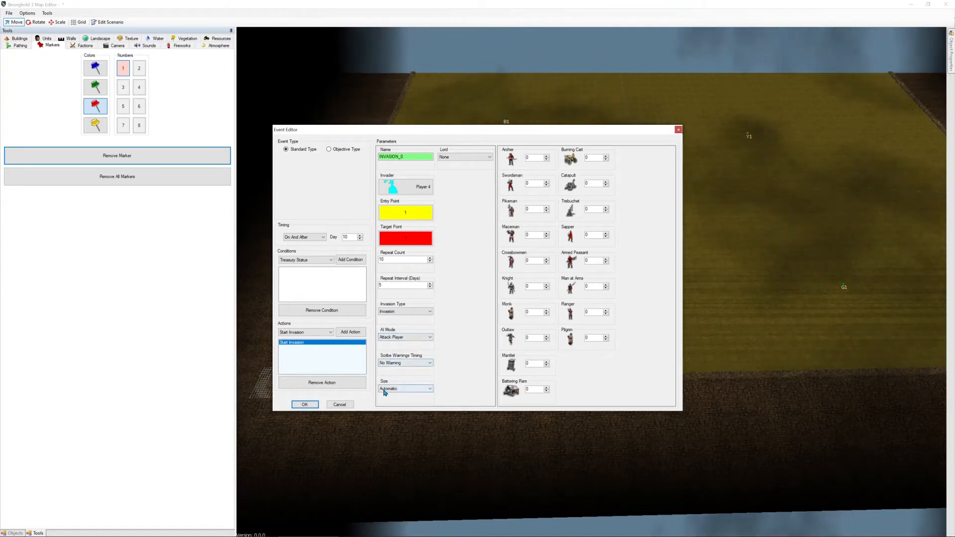
click(422, 362)
click(401, 376)
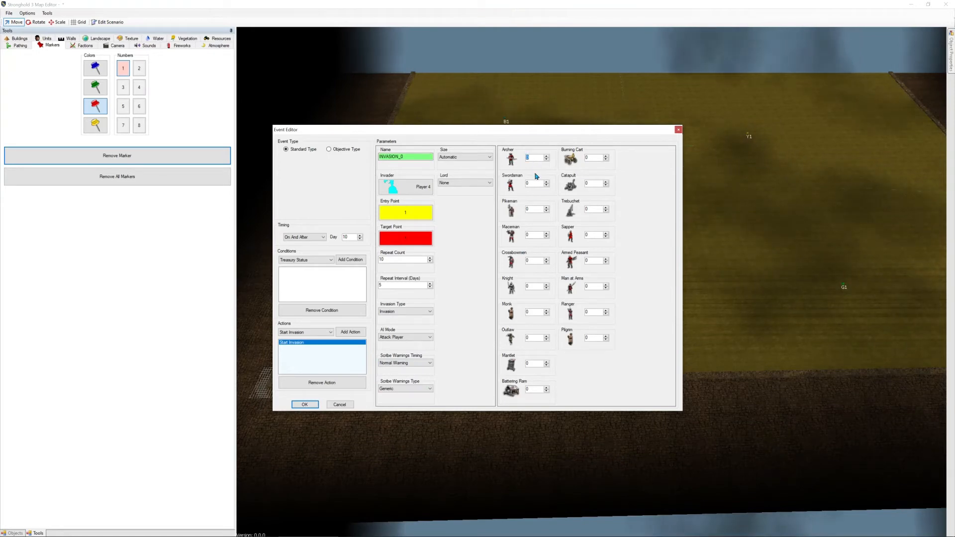
Give the Player 4 invasion 10 archers and 10 swordsmen, and save the event
double_click(543, 189)
text(10)
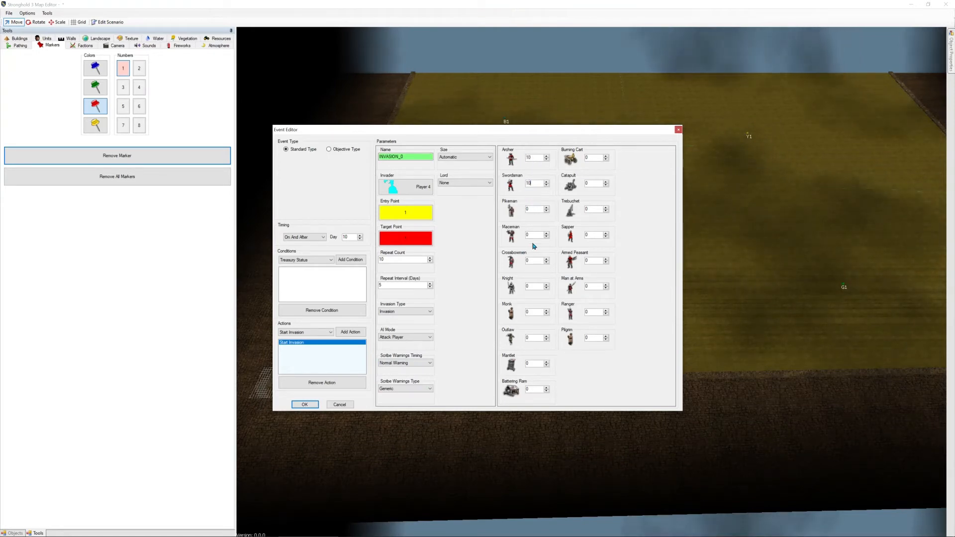
click(307, 403)
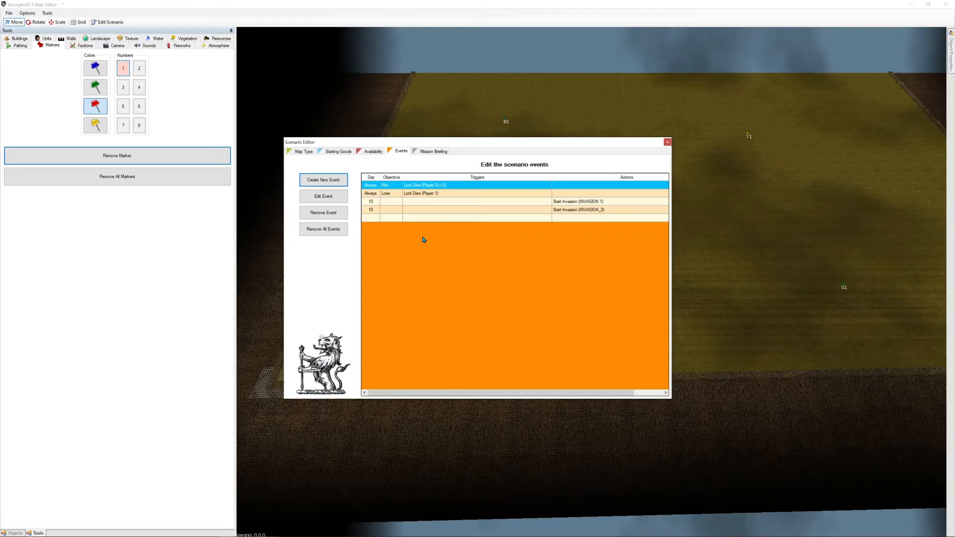
Create a third standard event timed On And After day 10 with a Start Invasion action
click(324, 180)
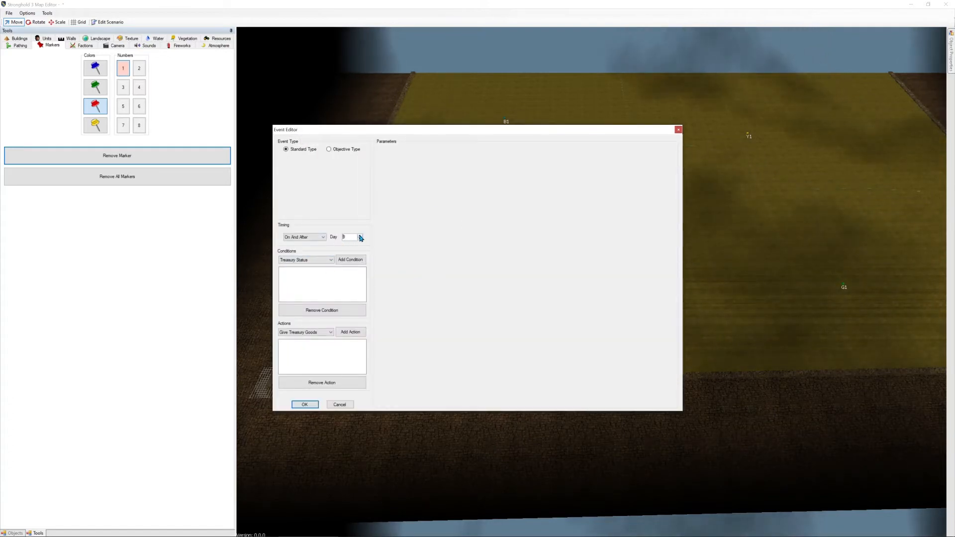
click(331, 332)
click(304, 399)
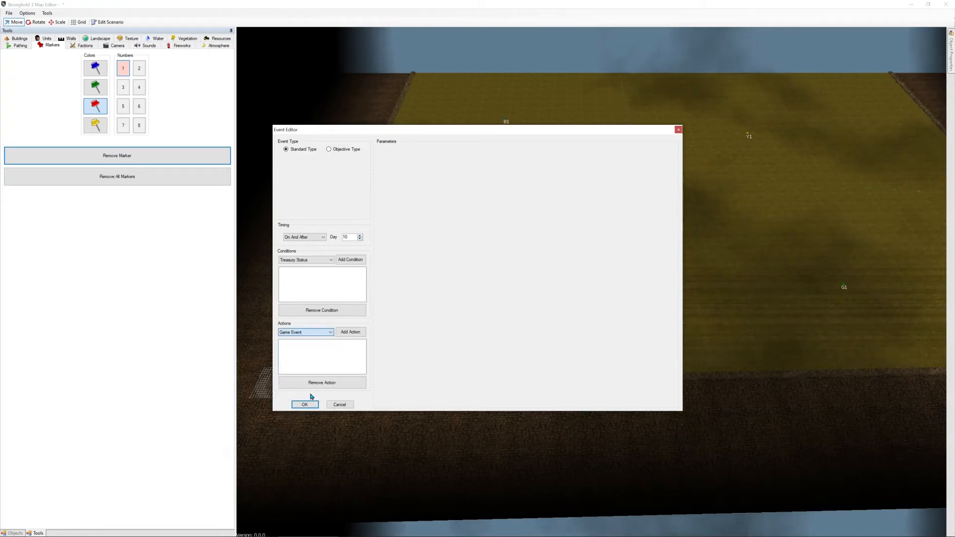
click(326, 333)
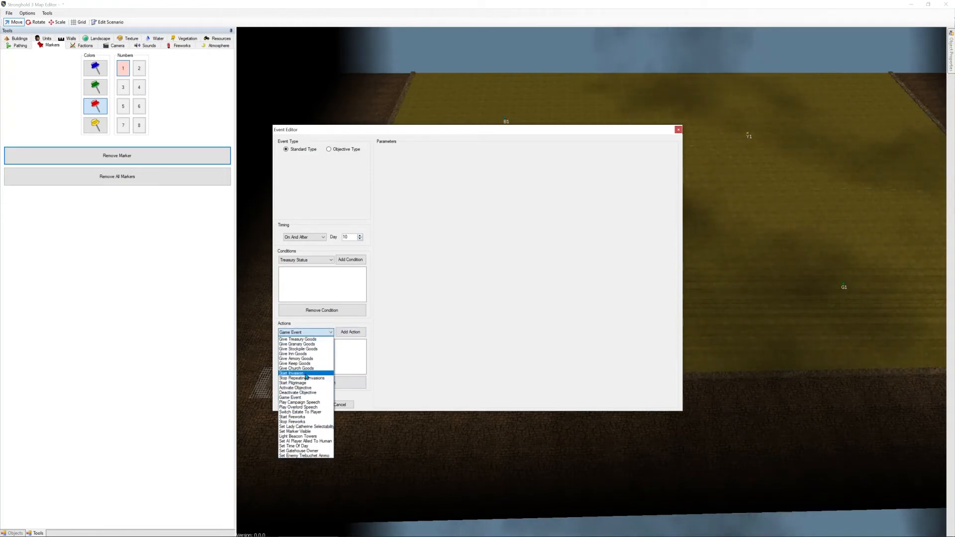
click(320, 378)
click(358, 332)
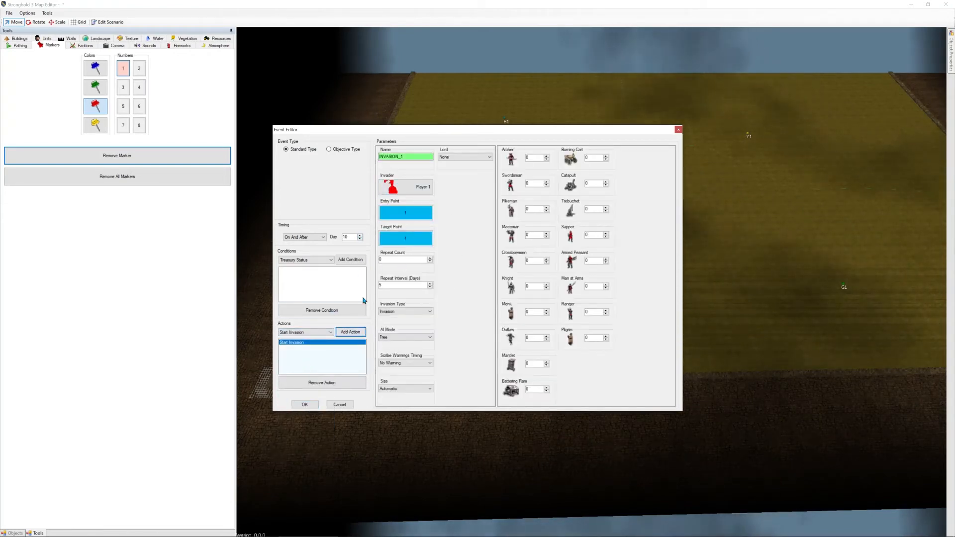
Set the third invasion's invader to Player 3 and its entry point to green marker 1
click(420, 188)
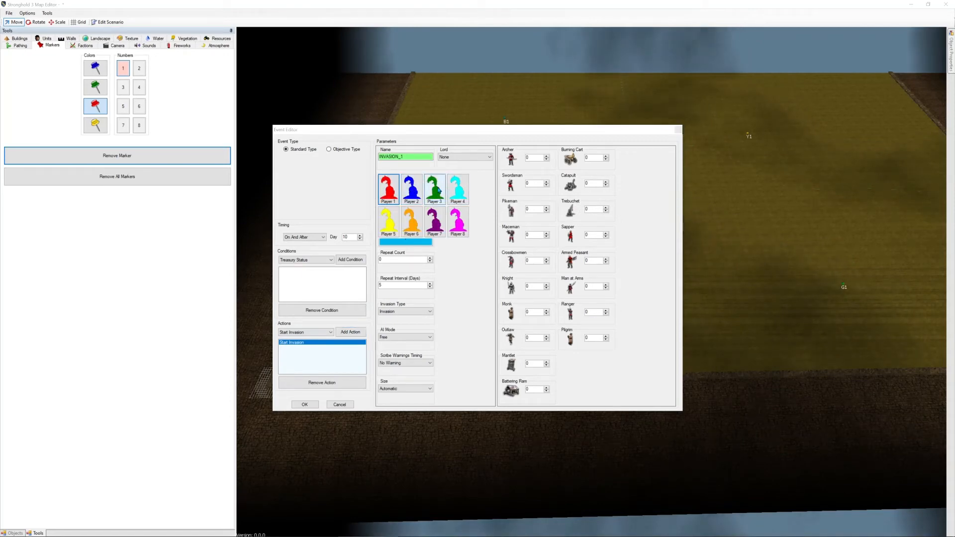
click(439, 190)
click(404, 214)
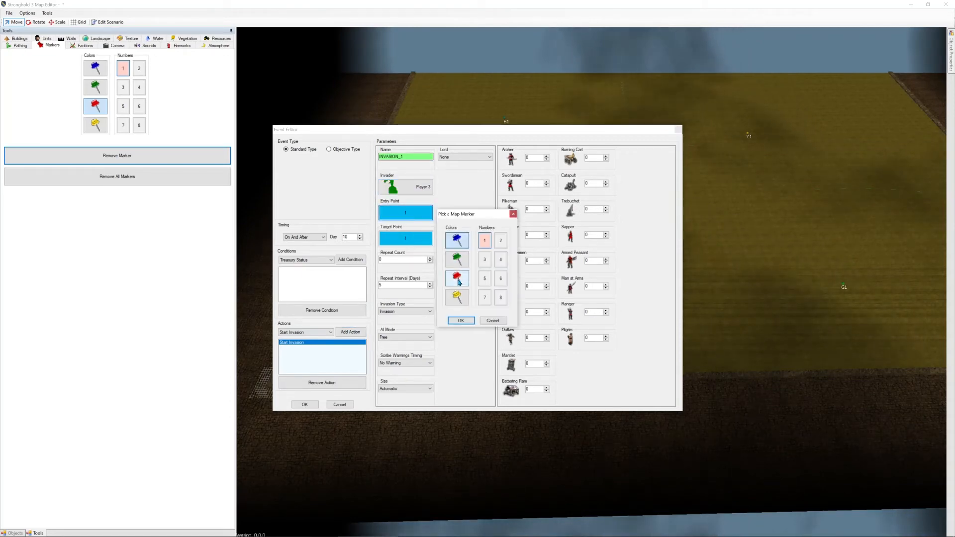
click(456, 259)
click(460, 321)
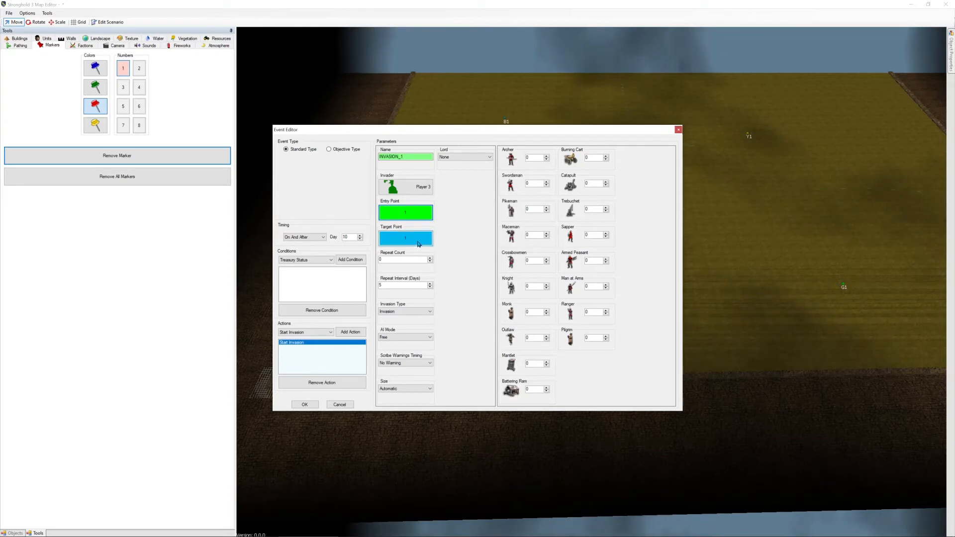
Set the Player 3 invasion's target point to red marker 1
click(406, 239)
click(457, 278)
click(461, 321)
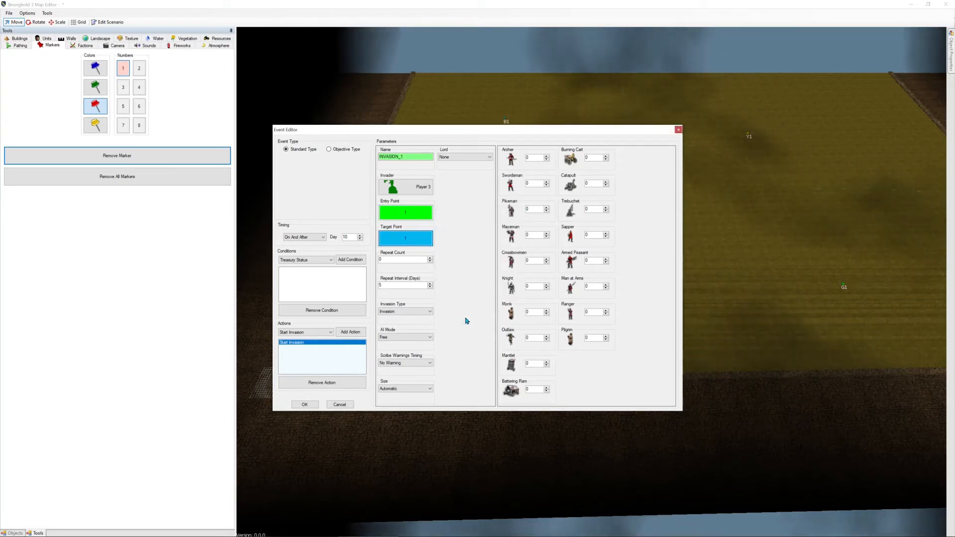
Set the Player 3 invasion's repeat count to 10 and its AI mode to Attack Player
click(430, 258)
click(430, 259)
click(430, 259)
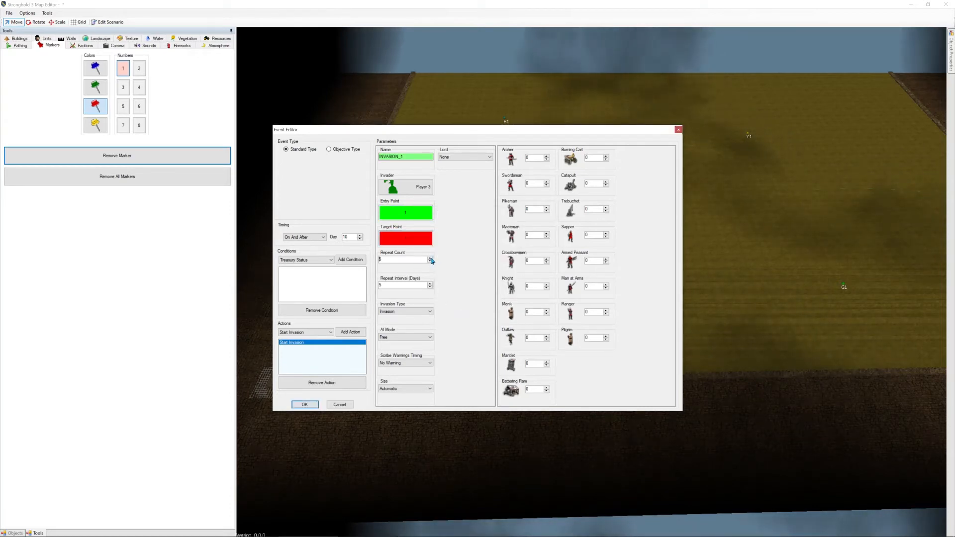
click(430, 258)
click(430, 258)
click(431, 259)
click(431, 258)
click(430, 258)
click(430, 258)
click(431, 258)
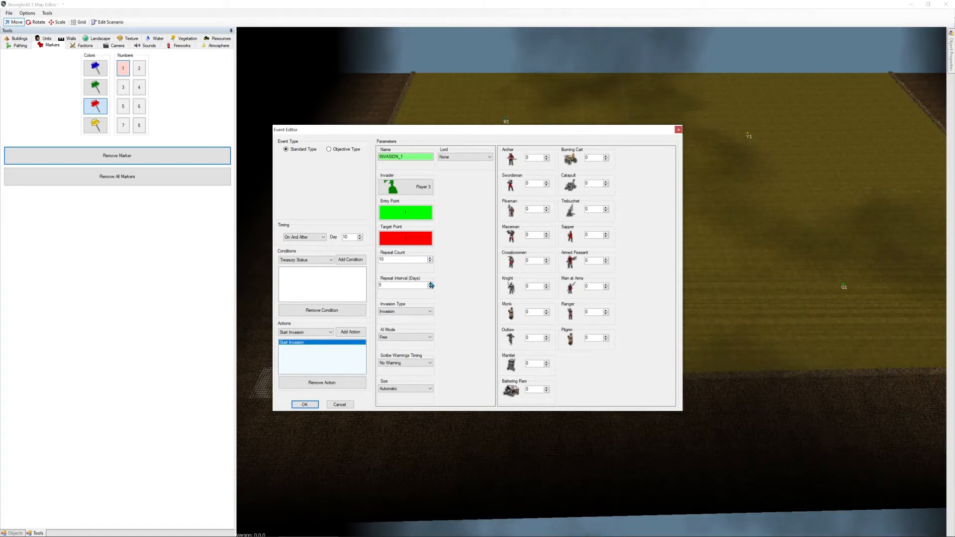
click(423, 337)
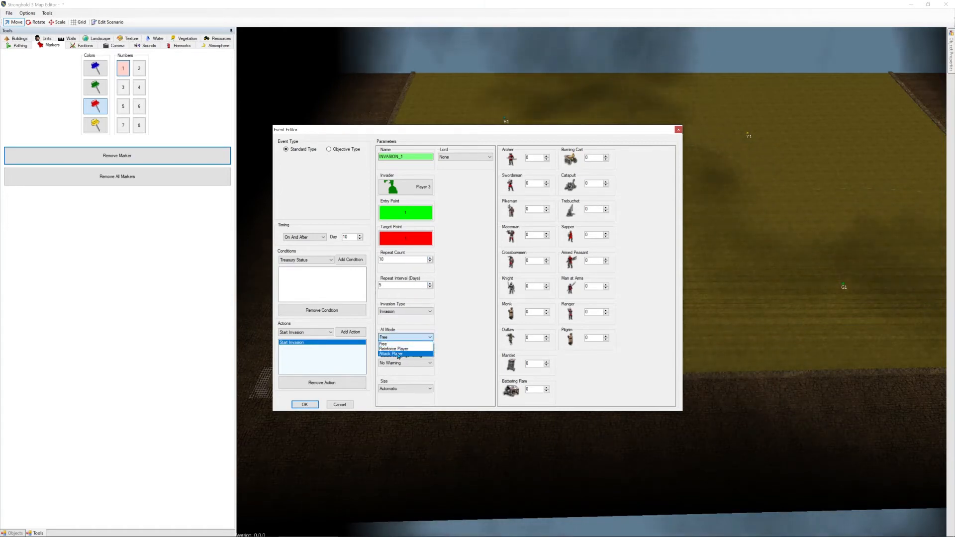
click(398, 354)
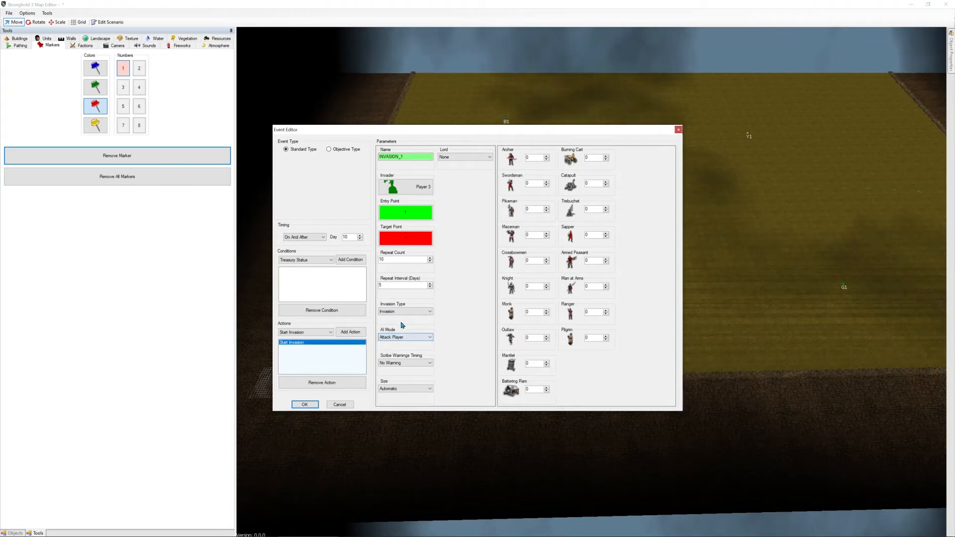
Give the Player 3 invasion 10 archers and 10 swordsmen, and save the event
double_click(539, 162)
text(10)
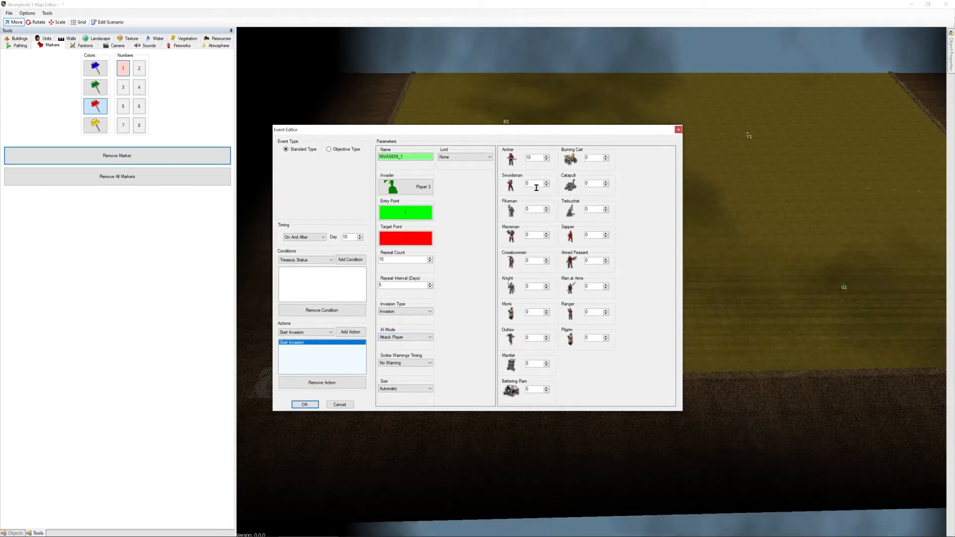
double_click(537, 186)
text(1)
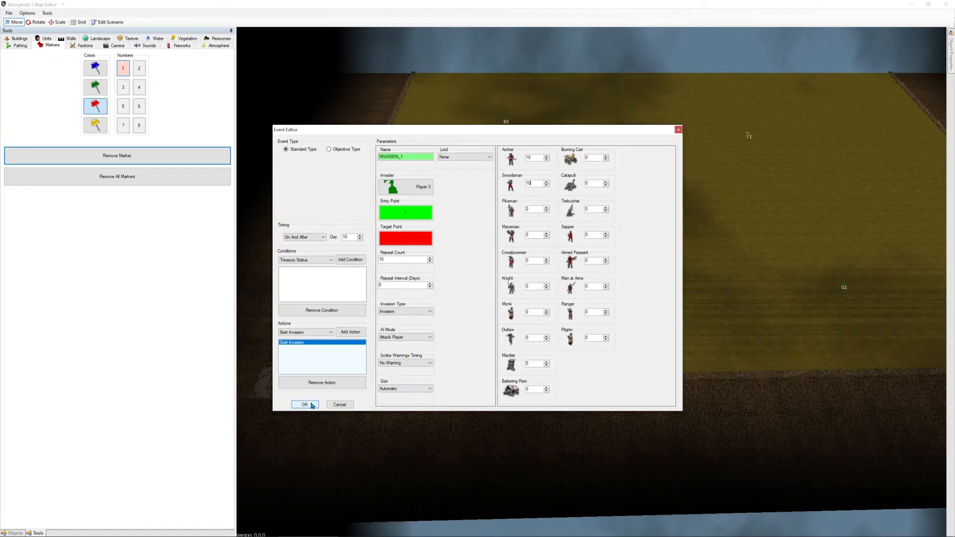
click(306, 405)
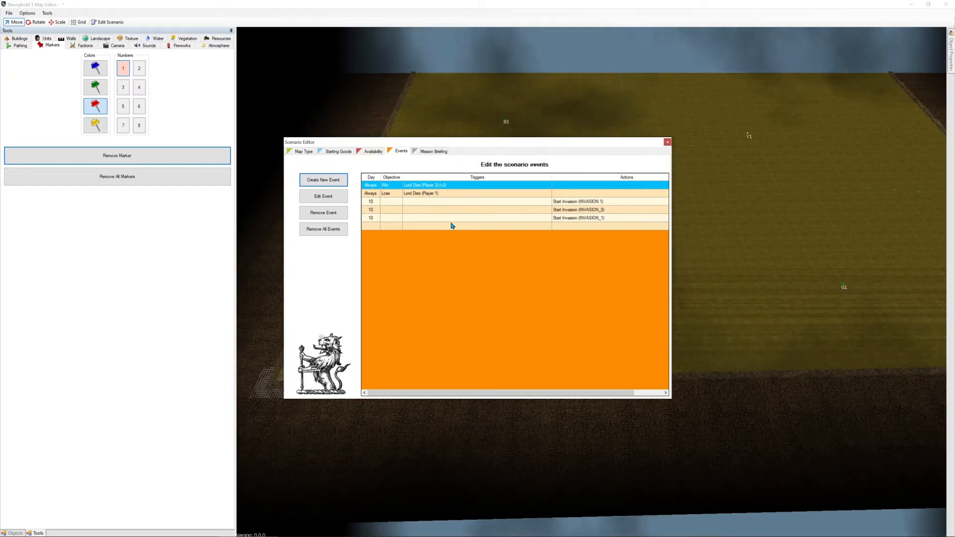
click(588, 213)
click(343, 198)
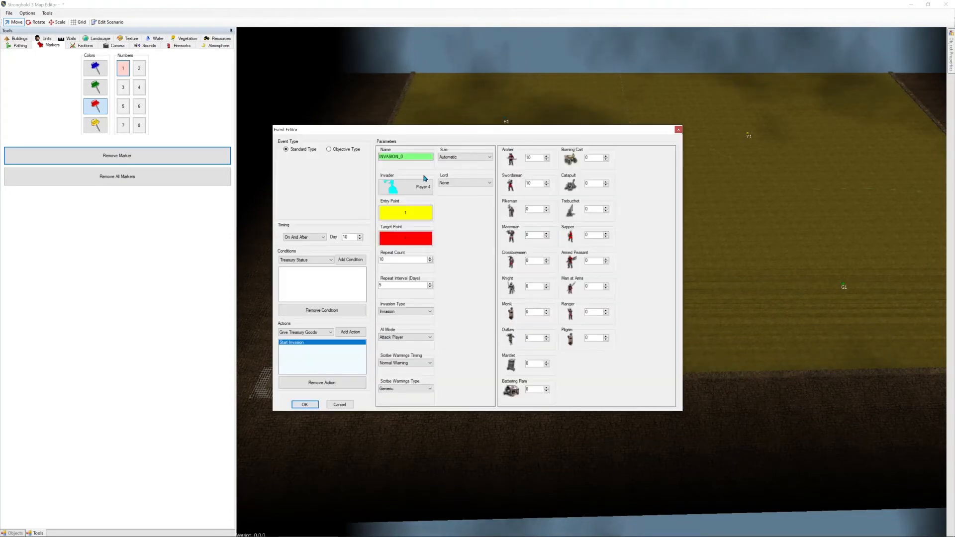
drag(398, 158, 415, 165)
key(BackSpace)
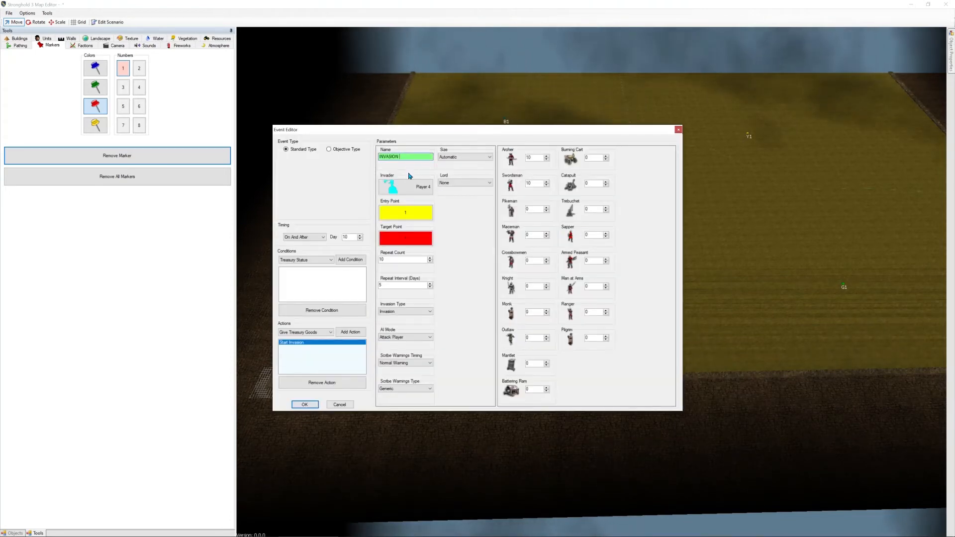
key(Escape)
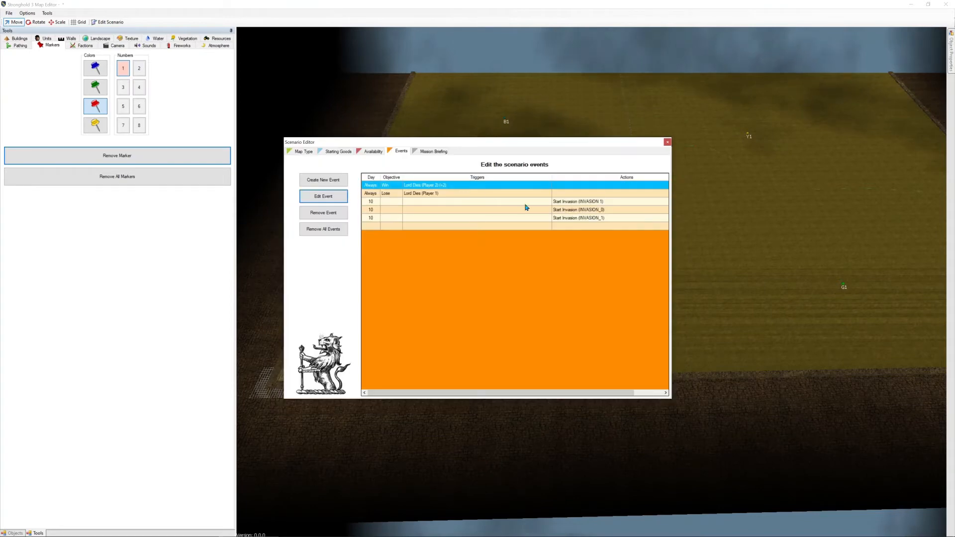
Rename the Player 3 invasion event's action to INVASION 2 and save the event
click(601, 221)
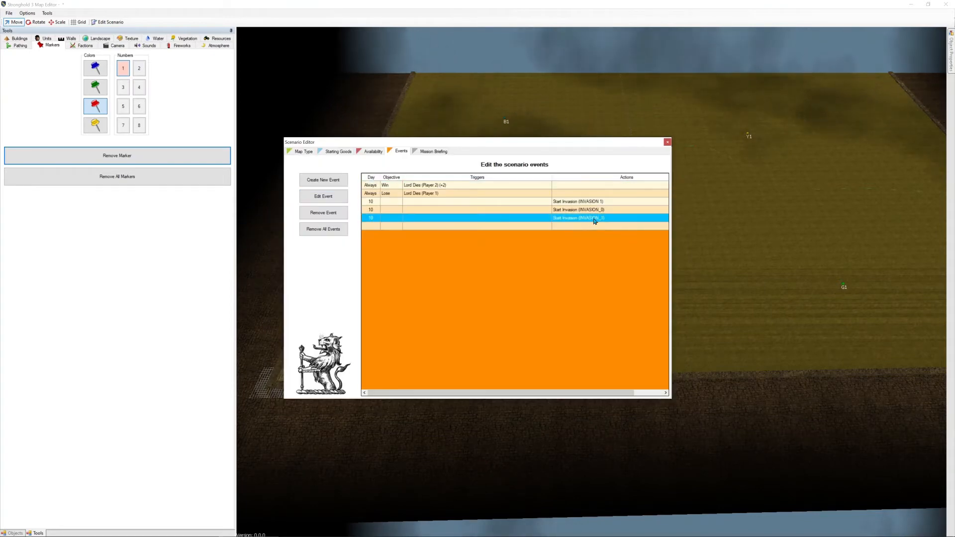
double_click(596, 220)
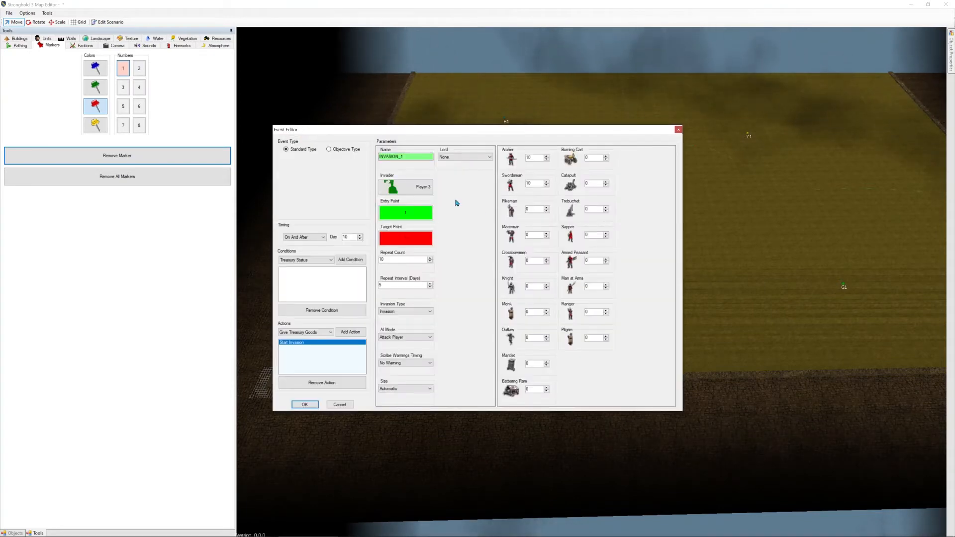
click(407, 163)
drag(407, 163, 412, 165)
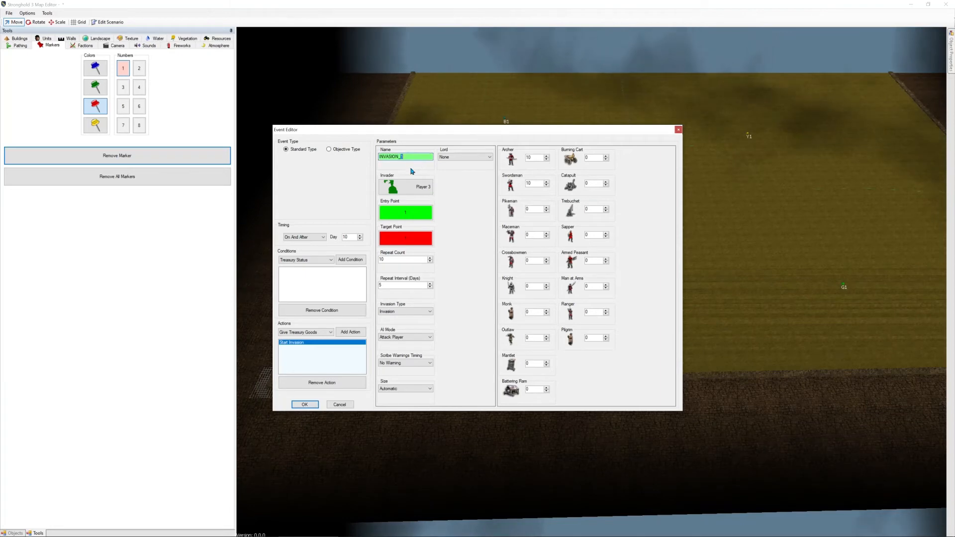
text(2)
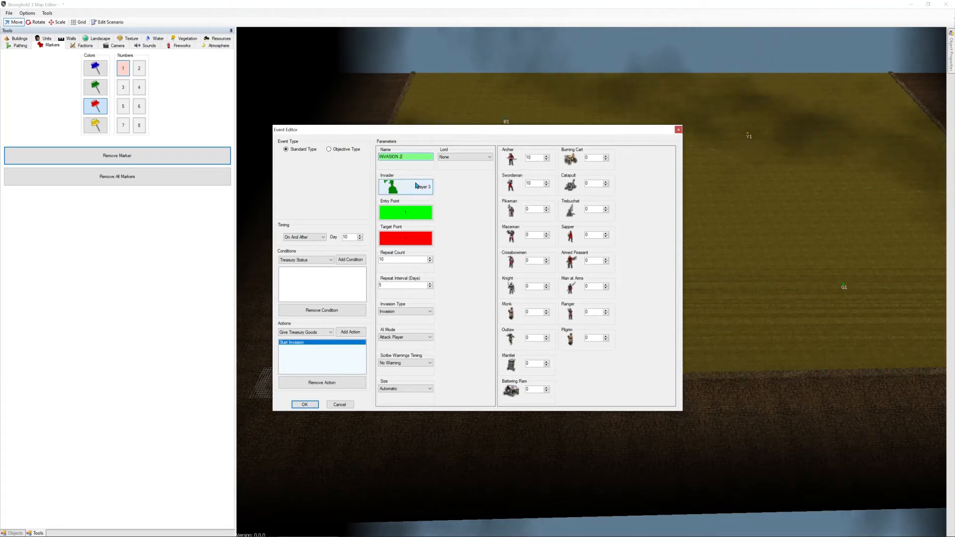
click(305, 405)
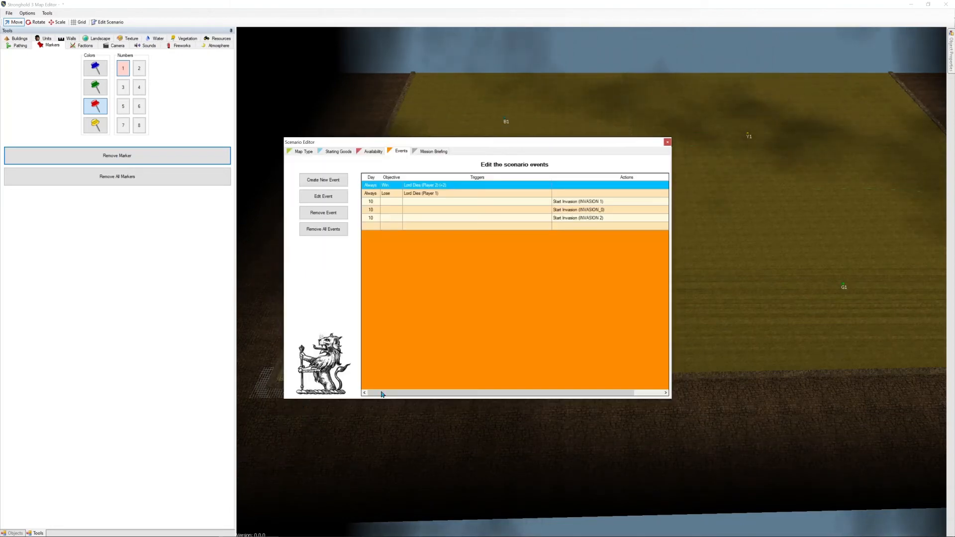
Rename the Player 4 invasion to INVASION 3, save the event, and close the scenario settings
double_click(601, 214)
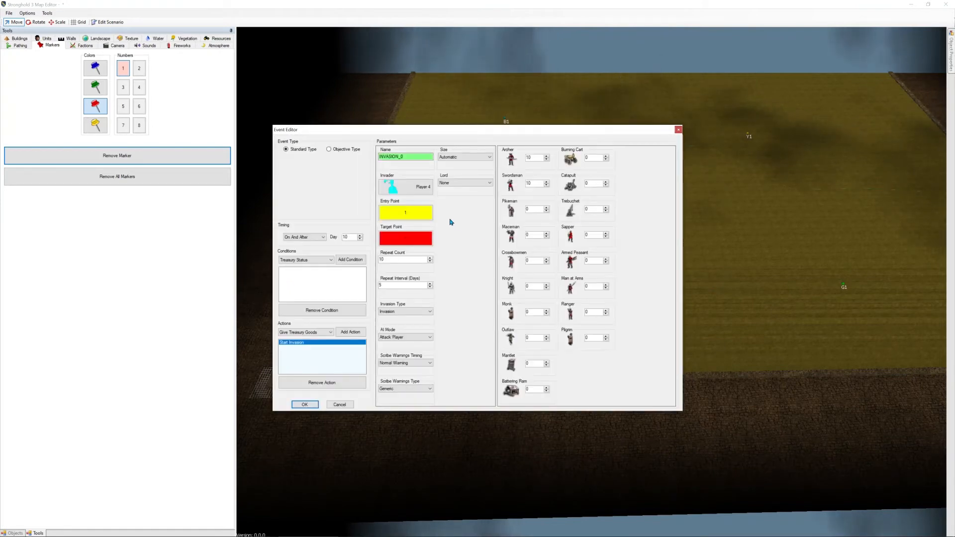
drag(400, 158, 421, 164)
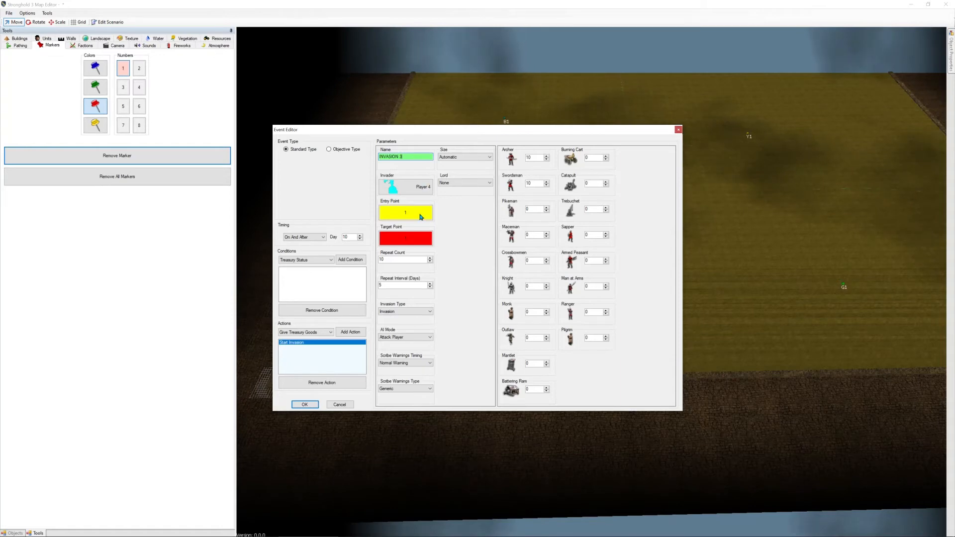
click(312, 404)
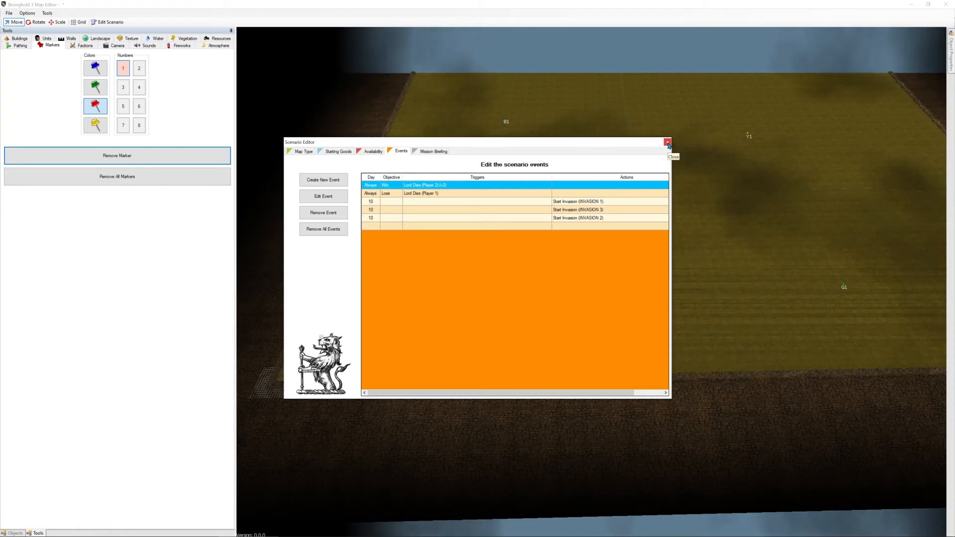
click(426, 152)
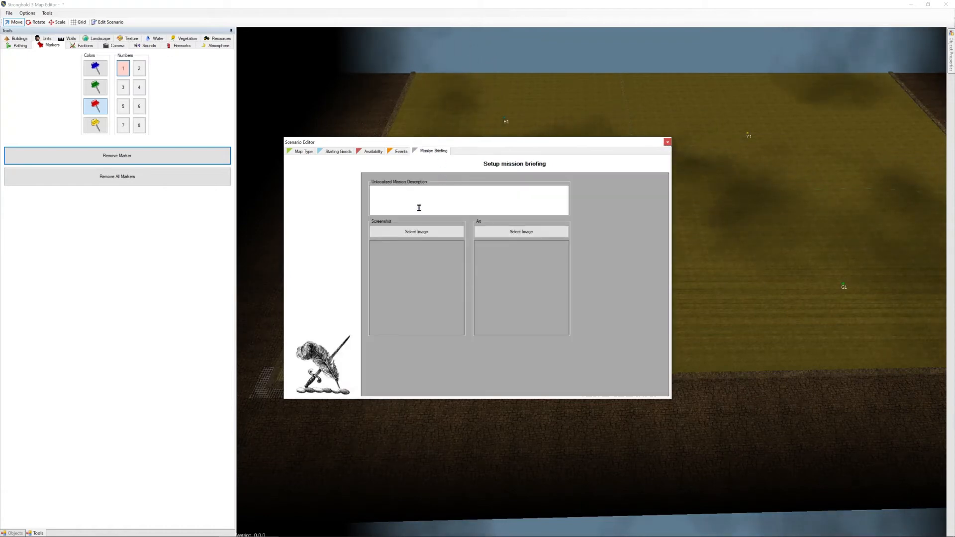
click(667, 143)
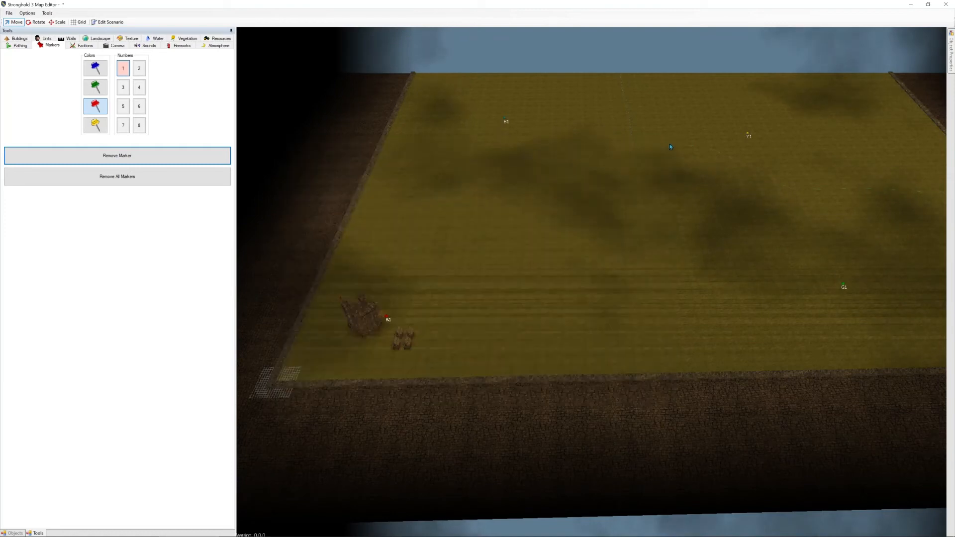
Raise a small hill in the map corner beside the red keep using the Raise / Lower sculpt tool and the Noise 1 brush
click(92, 39)
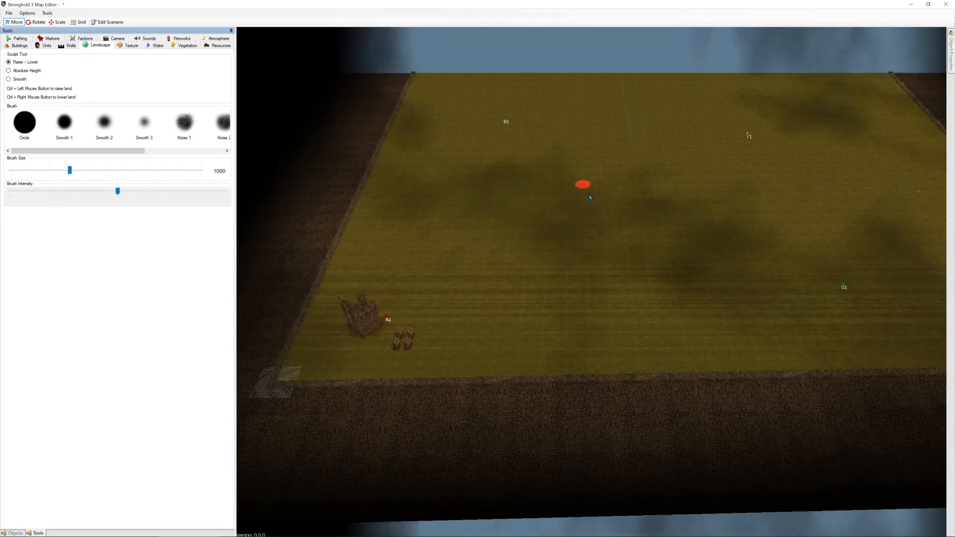
scroll(646, 254, up, 2)
scroll(588, 276, up, 3)
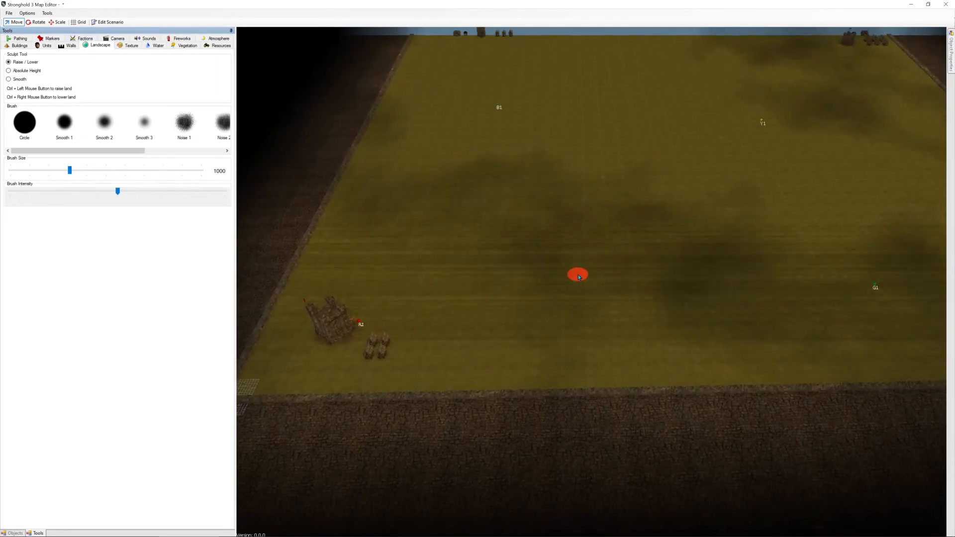
click(184, 124)
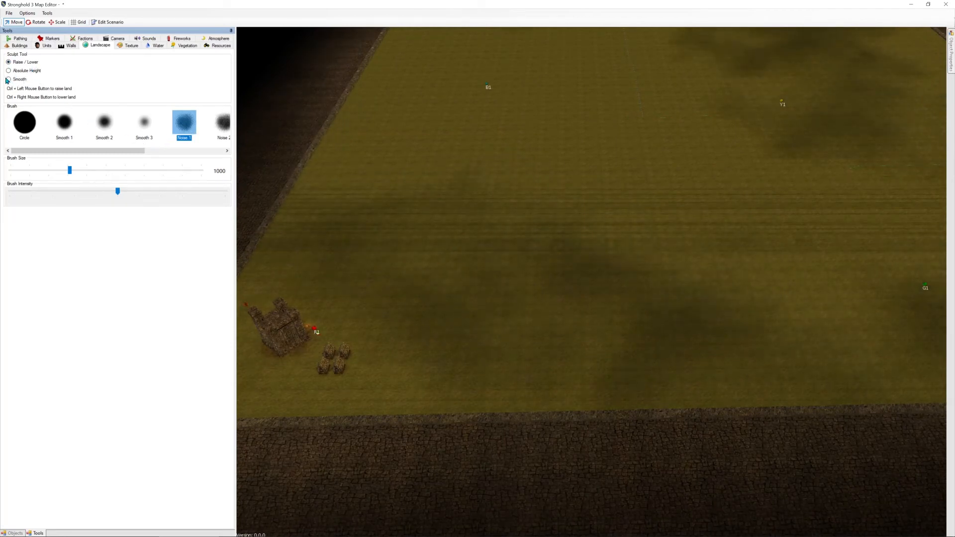
scroll(564, 326, up, 1)
scroll(565, 326, up, 4)
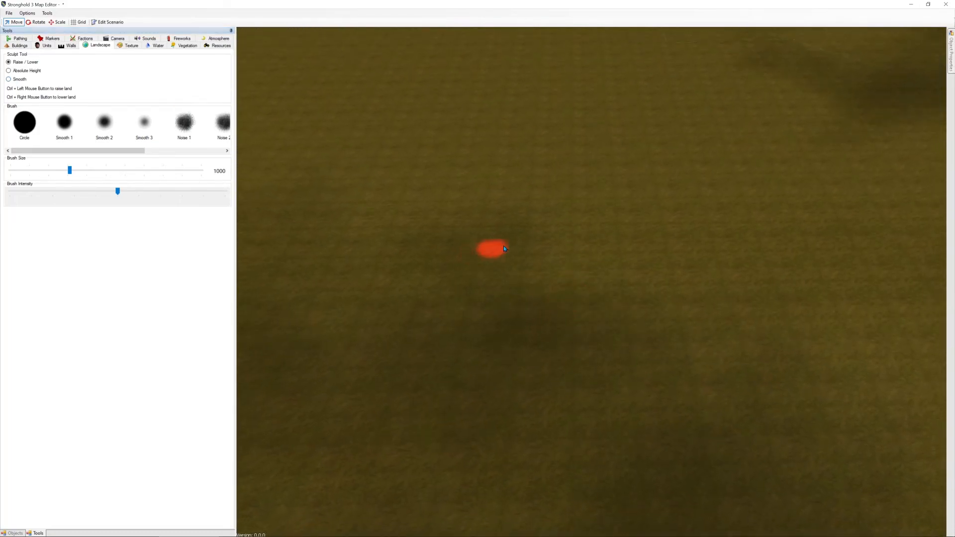
scroll(504, 246, down, 6)
middle_drag(783, 175, 862, 144)
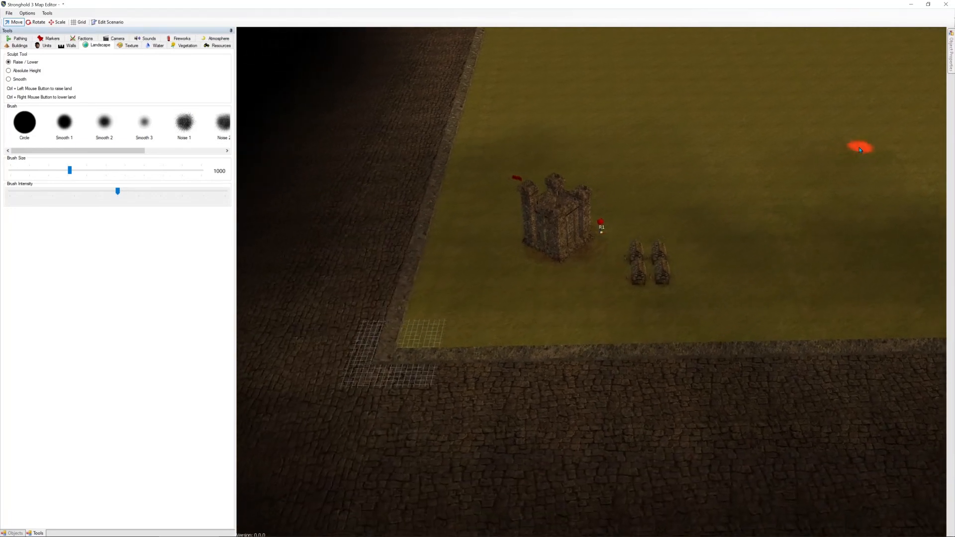
scroll(644, 193, up, 2)
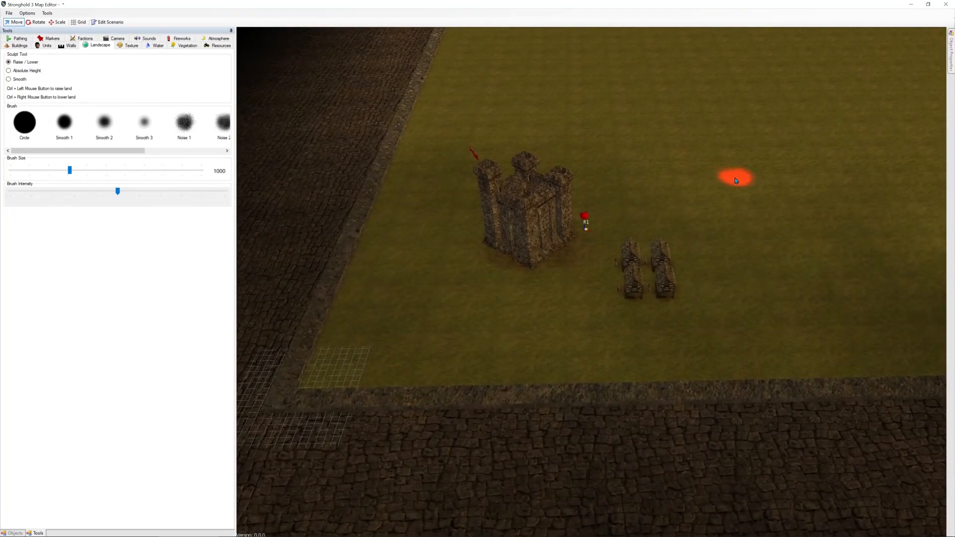
click(185, 122)
mouse_move(119, 150)
mouse_down()
mouse_move(201, 150)
mouse_move(85, 145)
mouse_up()
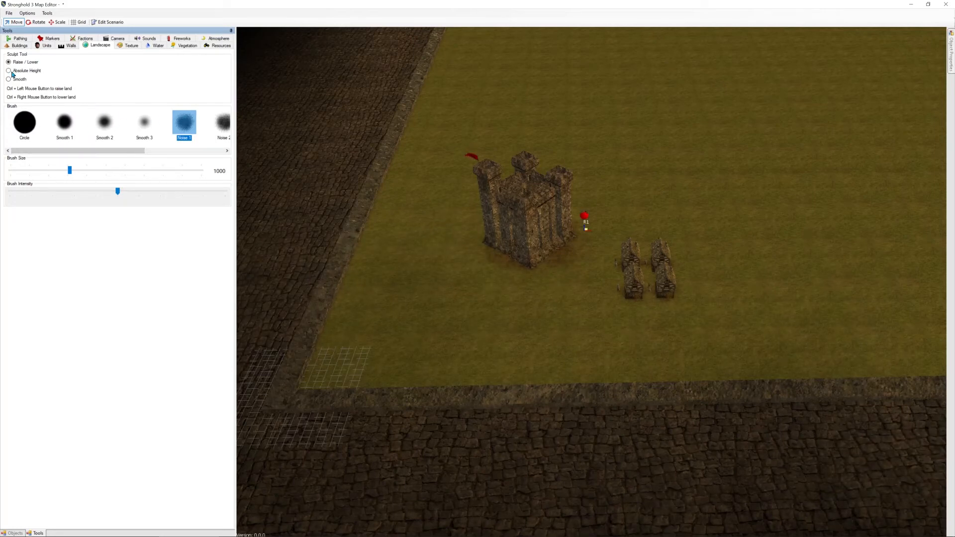
ctrl+click(405, 252)
scroll(455, 308, up, 1)
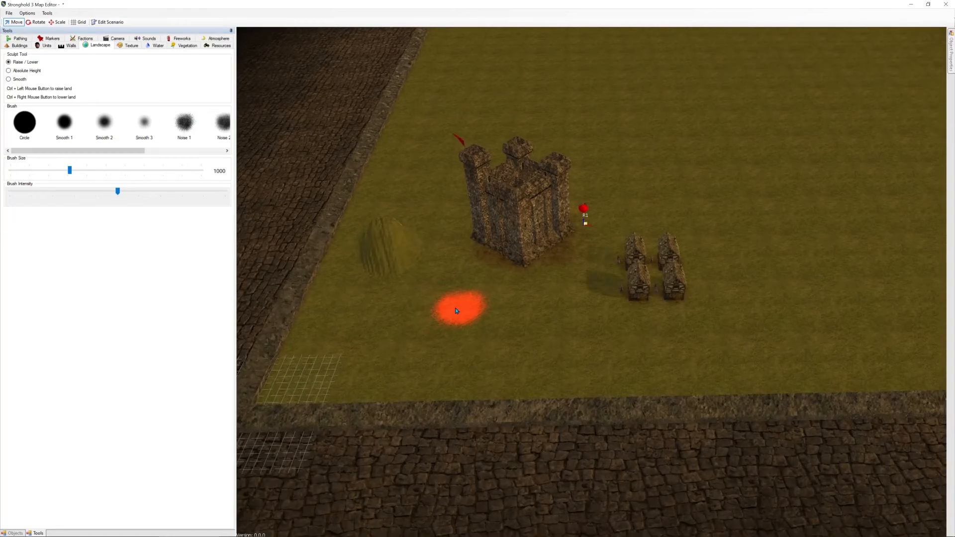
Sample a height on the hill with the Absolute Height sculpt tool and paint it across the ground beside the keep as a plateau
scroll(456, 308, up, 3)
scroll(372, 272, up, 1)
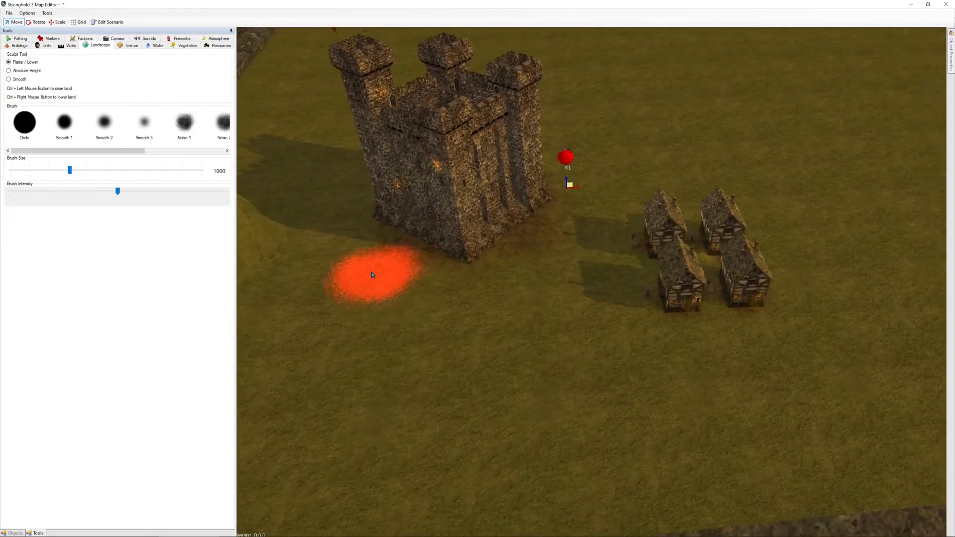
middle_drag(371, 272, 431, 273)
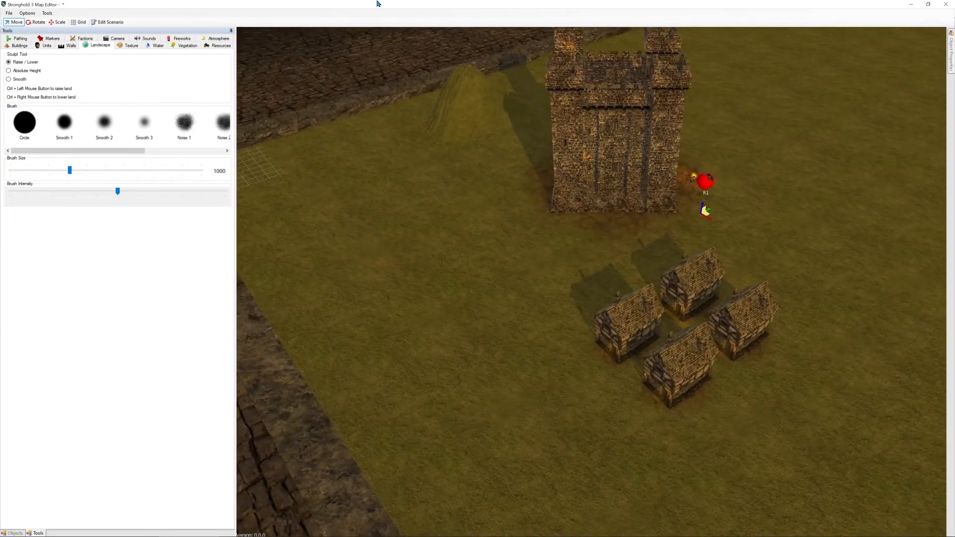
click(23, 70)
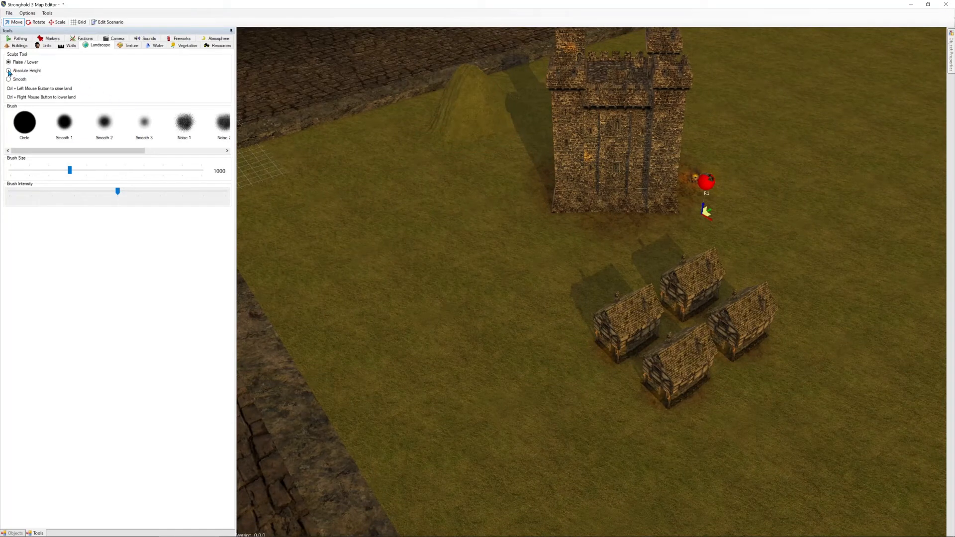
click(466, 114)
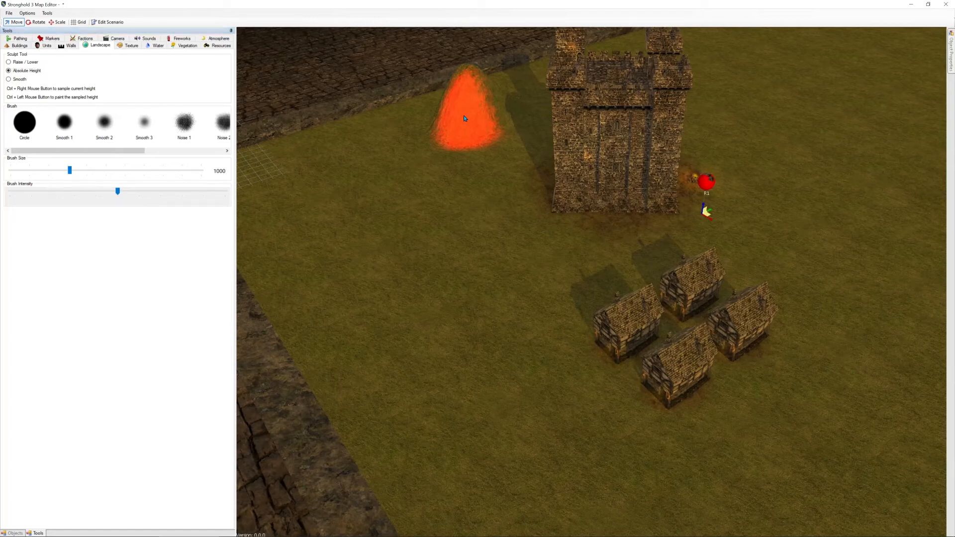
mouse_move(457, 115)
mouse_down()
mouse_move(386, 107)
mouse_move(432, 96)
mouse_move(375, 96)
mouse_move(309, 115)
mouse_move(358, 125)
mouse_move(336, 145)
mouse_move(348, 151)
mouse_move(383, 128)
mouse_move(411, 184)
mouse_move(443, 135)
mouse_move(451, 80)
mouse_move(433, 148)
mouse_up()
Even out the raised plateau beside the keep with the Smooth sculpt tool
click(26, 79)
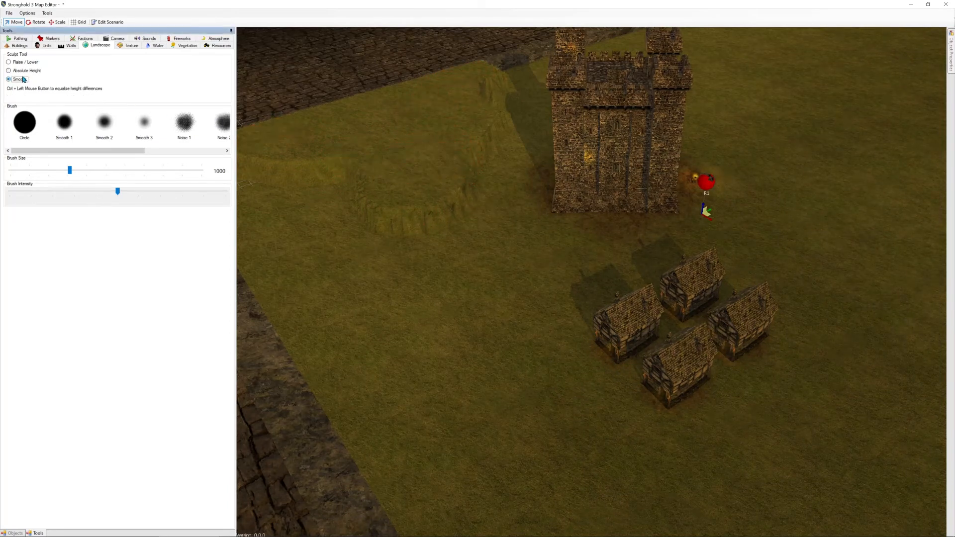
mouse_move(322, 182)
mouse_down()
mouse_move(390, 226)
mouse_move(364, 185)
mouse_move(469, 205)
mouse_move(491, 128)
mouse_move(487, 73)
mouse_move(481, 106)
mouse_move(399, 91)
mouse_up()
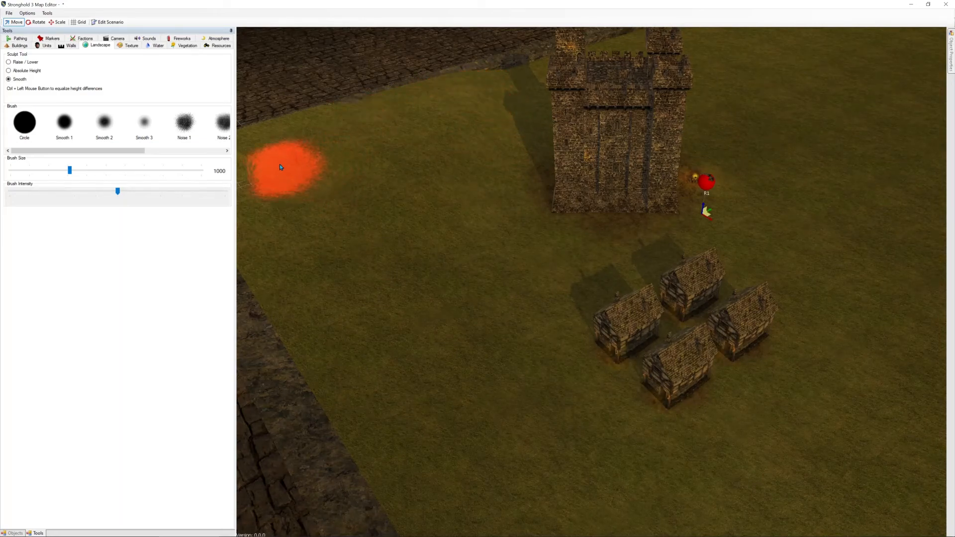
middle_drag(422, 169, 595, 175)
scroll(610, 234, up, 3)
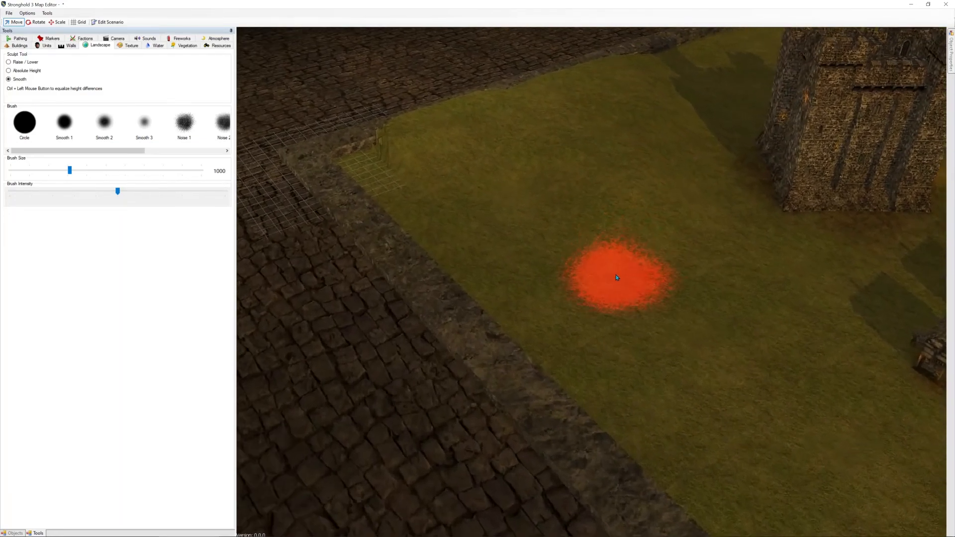
Paint a winding strip of river tiles from the grate at the map corner along the edge near the red keep
scroll(618, 279, up, 3)
scroll(605, 274, down, 1)
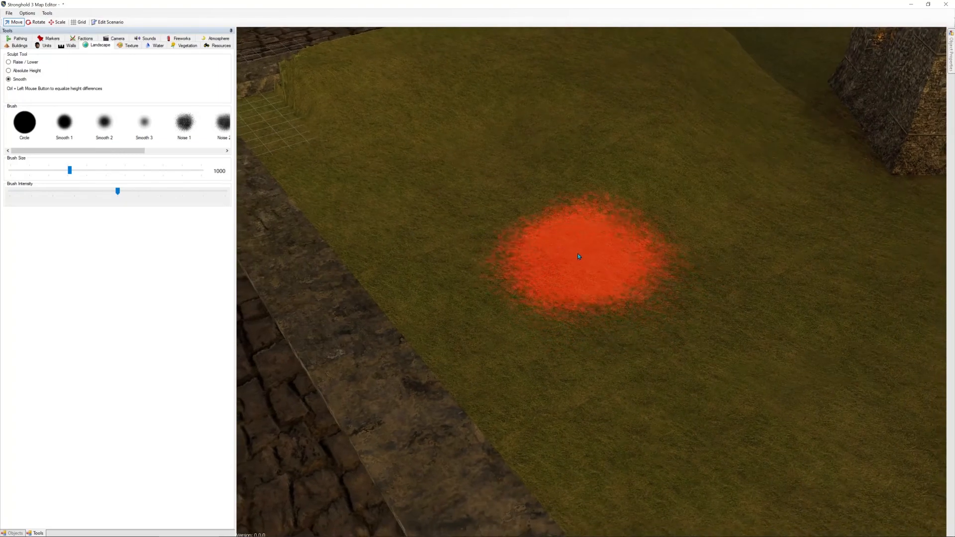
mouse_move(577, 253)
middle_down()
mouse_move(555, 243)
mouse_move(563, 260)
mouse_move(553, 261)
mouse_move(572, 259)
mouse_move(605, 232)
middle_up()
scroll(605, 231, down, 2)
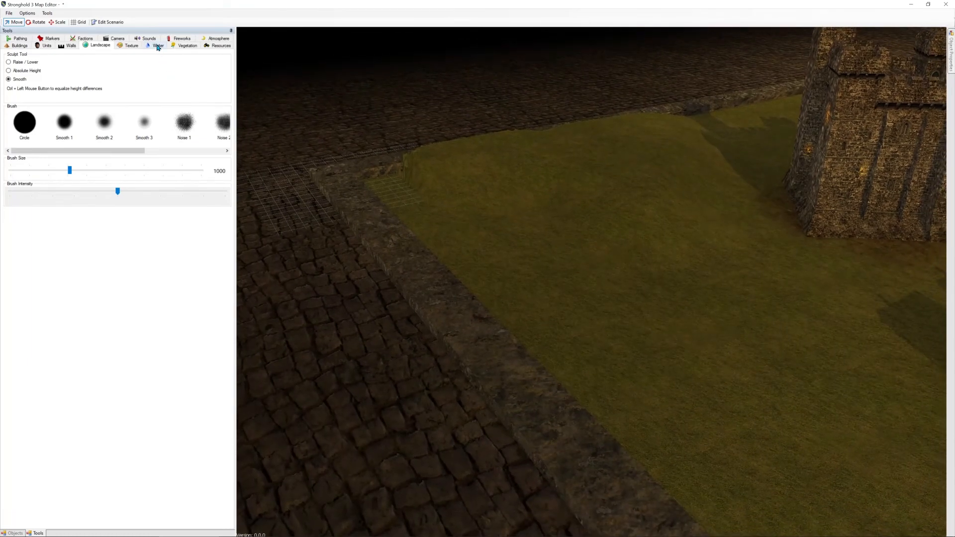
click(157, 46)
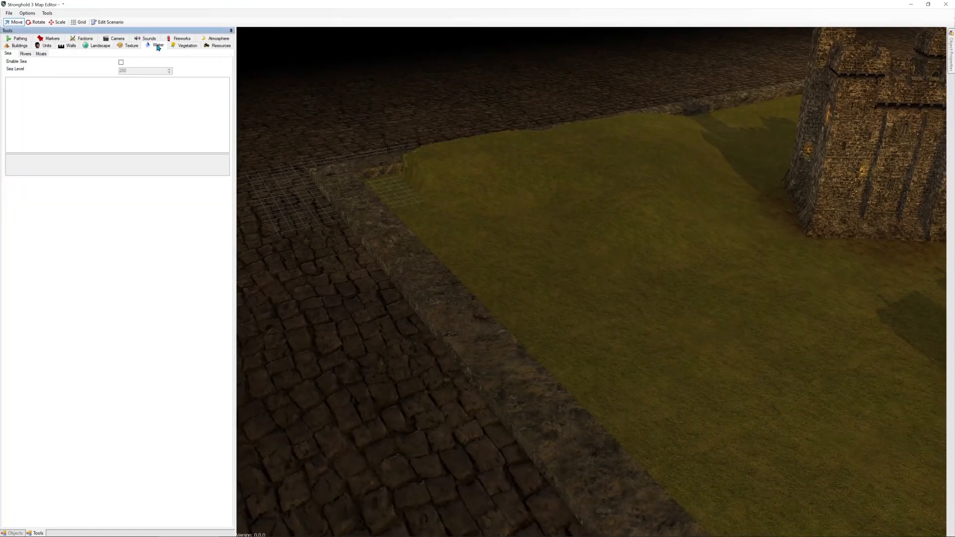
click(26, 54)
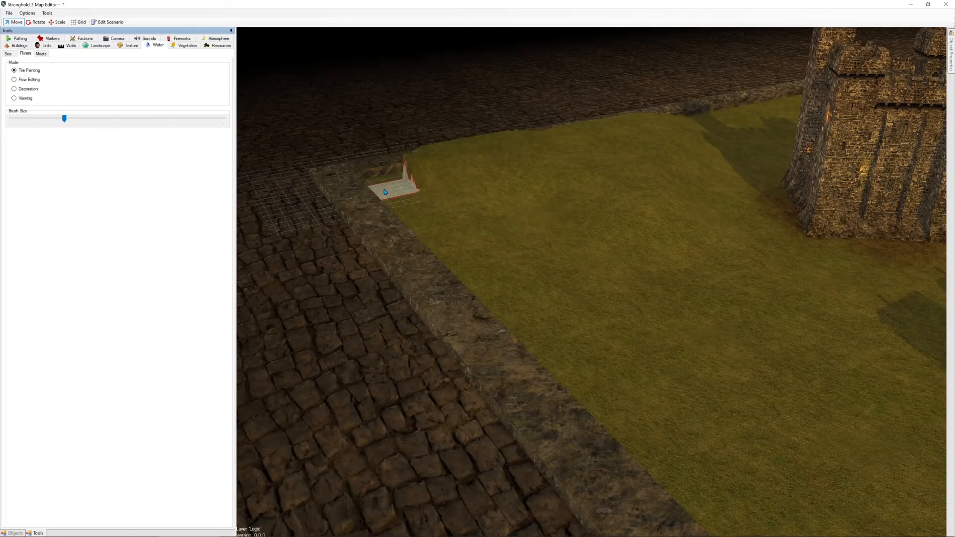
mouse_move(384, 188)
mouse_down()
mouse_move(501, 208)
mouse_move(587, 274)
mouse_move(657, 291)
mouse_move(744, 361)
mouse_move(779, 455)
mouse_move(791, 530)
mouse_up()
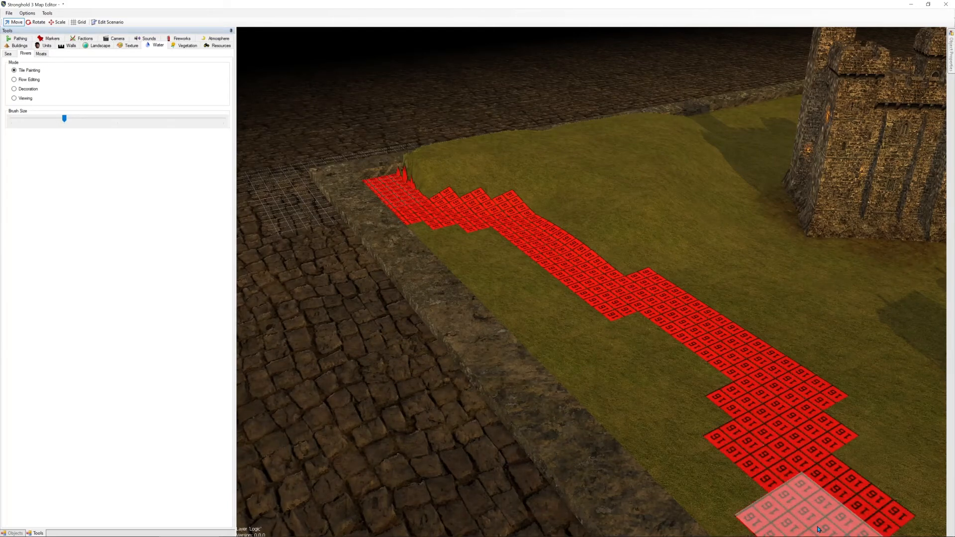
mouse_move(719, 343)
middle_down()
mouse_move(660, 292)
mouse_move(593, 260)
middle_up()
drag(610, 381, 630, 466)
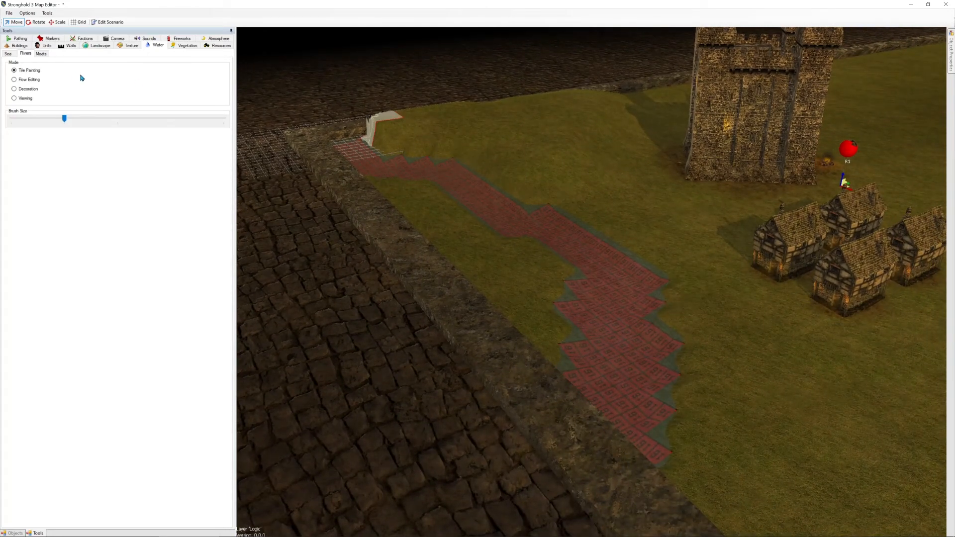
Examine the painted river in Flow Editing mode and soften its jagged banks with the Smooth sculpt tool at reduced brush intensity
click(27, 80)
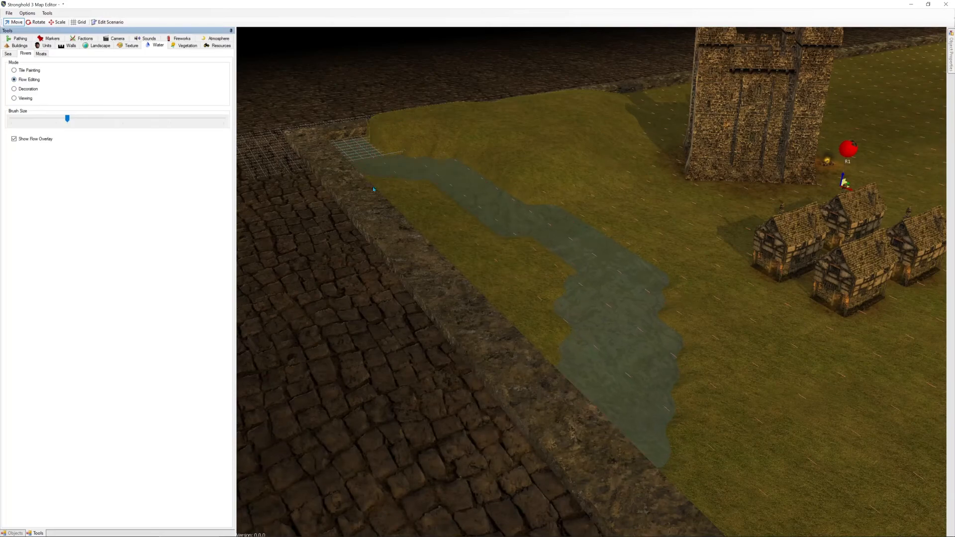
scroll(372, 187, up, 5)
scroll(486, 216, down, 5)
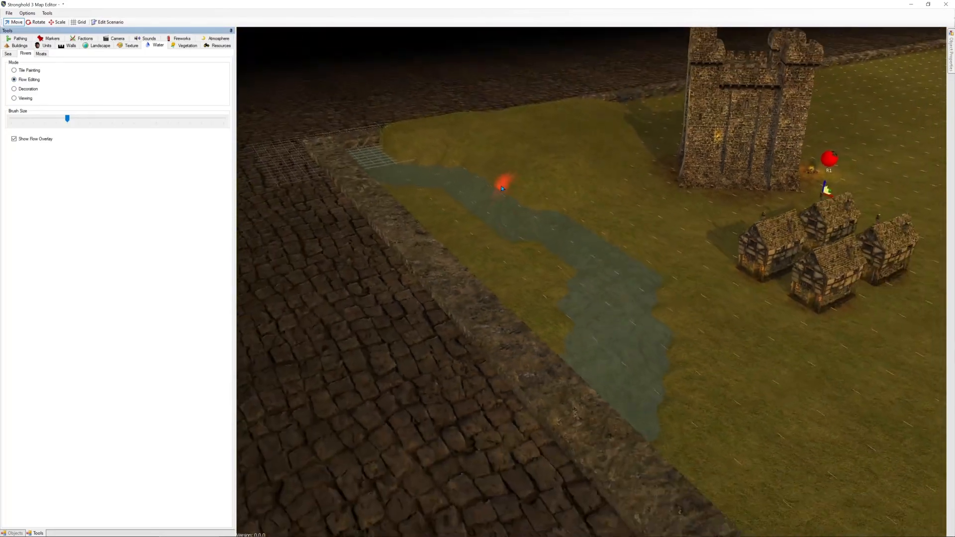
middle_drag(567, 166, 518, 167)
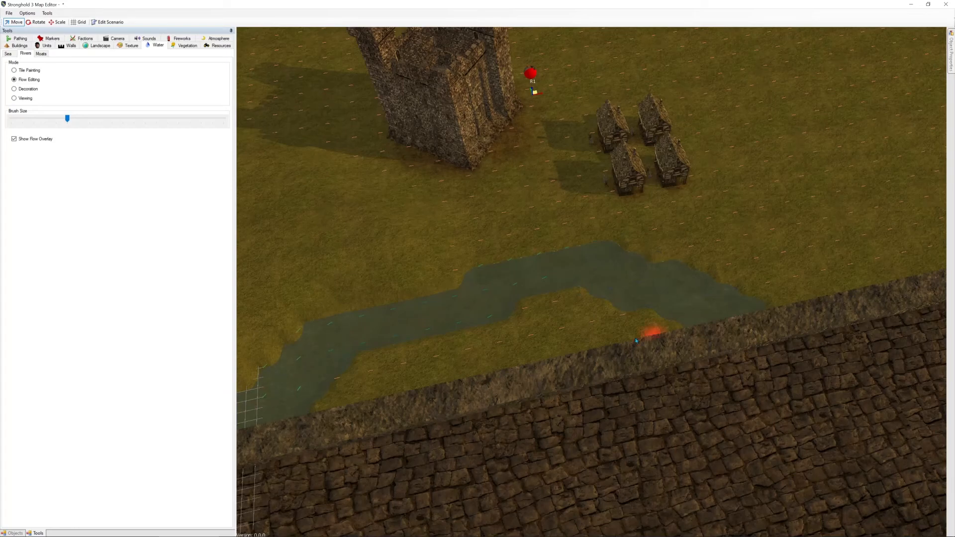
scroll(636, 341, up, 10)
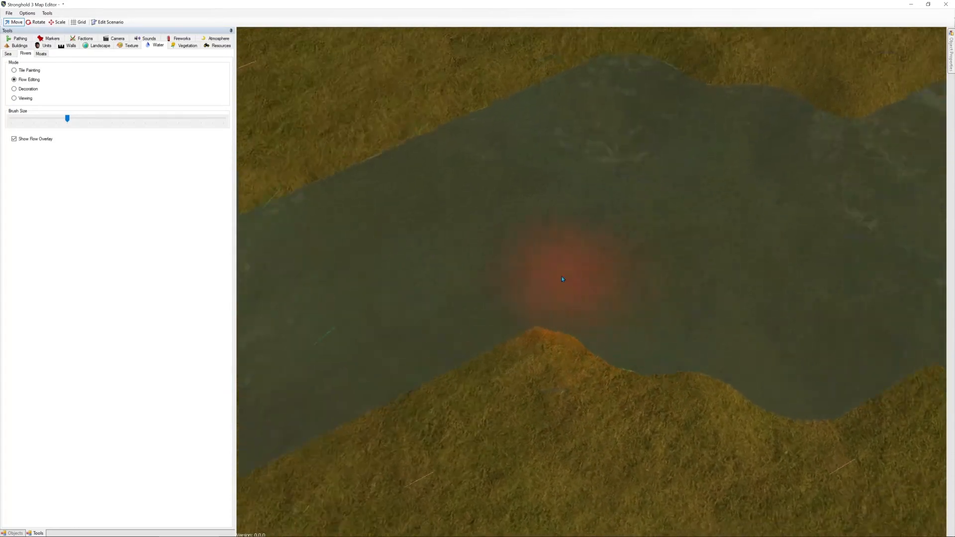
mouse_move(562, 276)
middle_down()
mouse_move(672, 301)
mouse_move(668, 312)
mouse_move(673, 296)
middle_up()
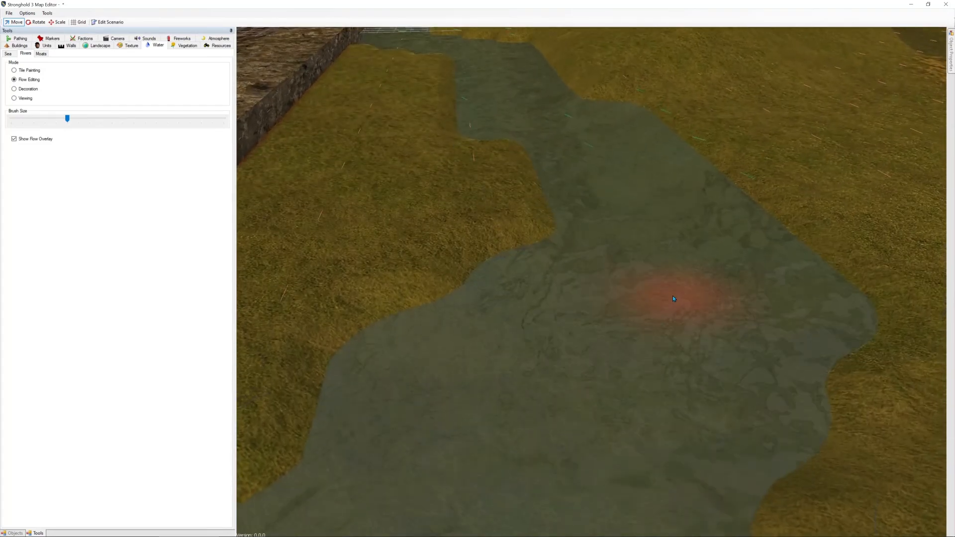
scroll(673, 297, down, 10)
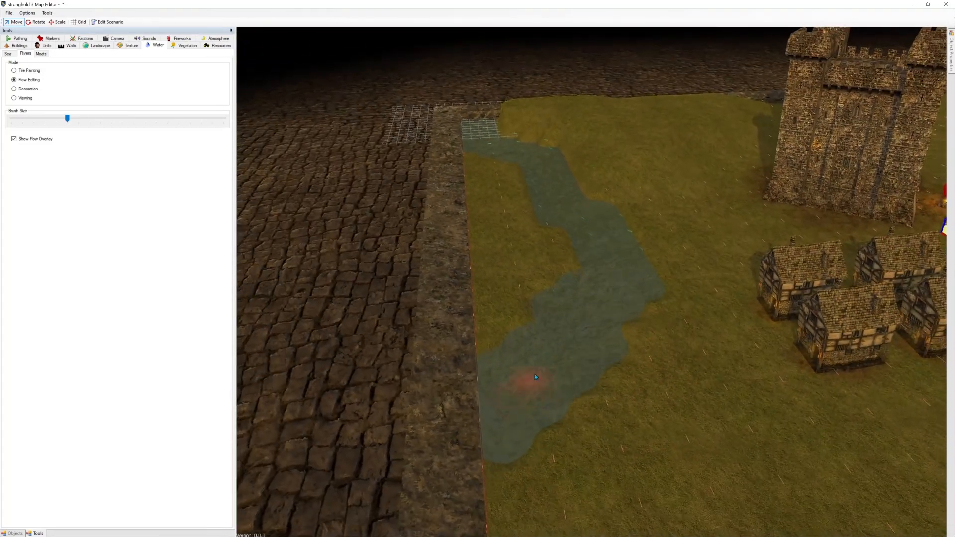
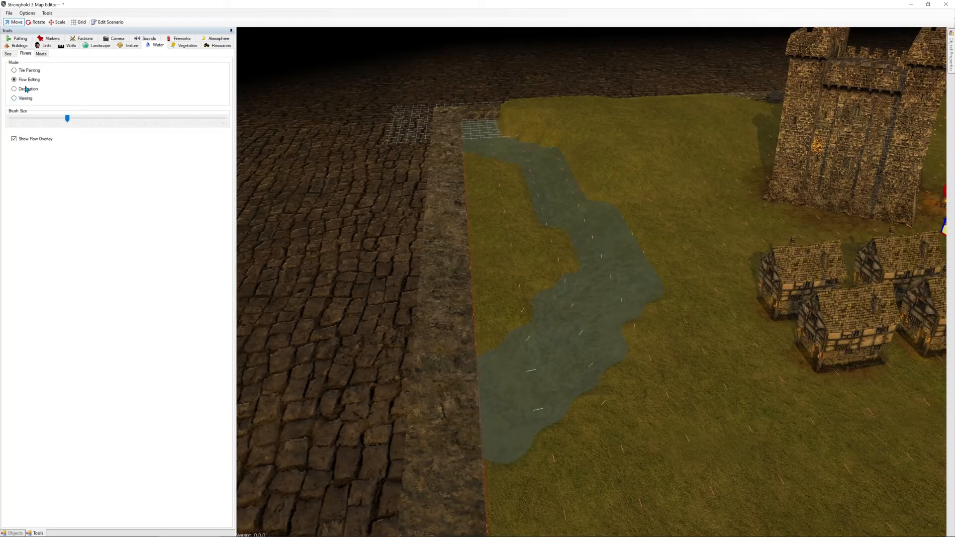
click(99, 46)
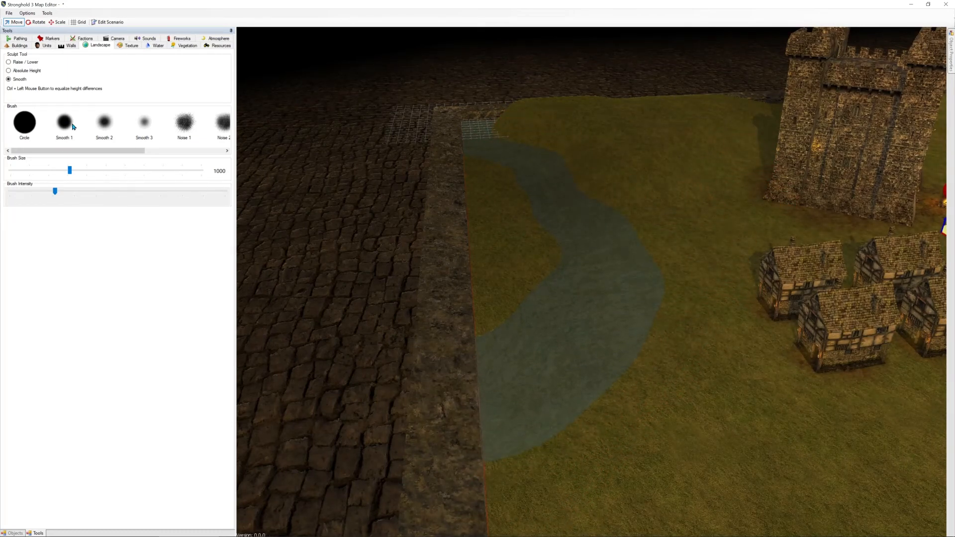
Paint Dense Grass and Shrubs on the bank between the river and the map edge, with brush size 410 at maximum intensity
click(188, 46)
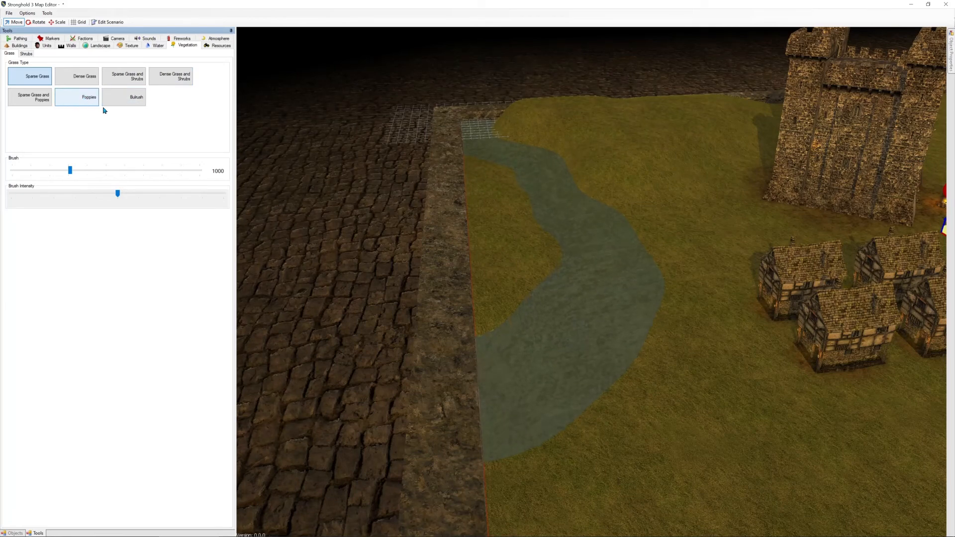
click(169, 78)
scroll(679, 300, up, 4)
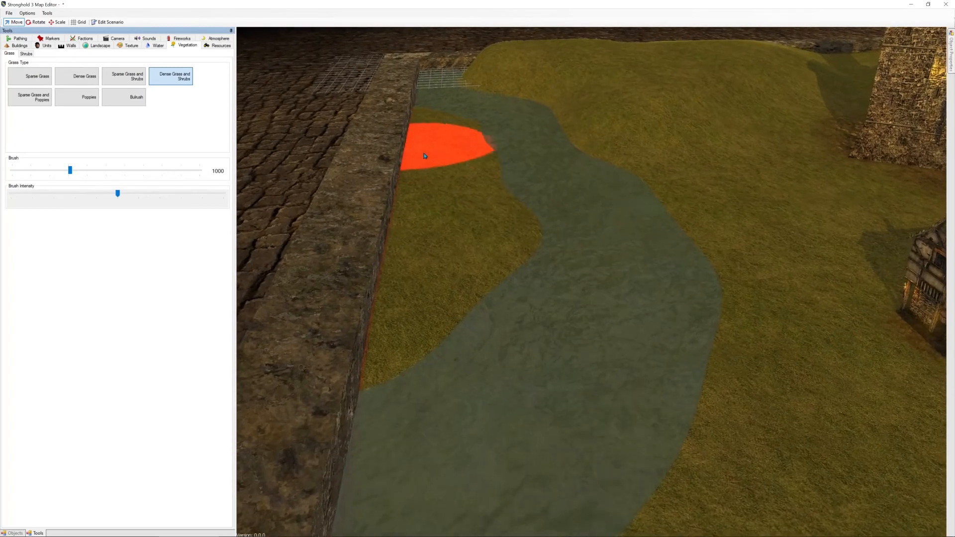
drag(45, 173, 33, 176)
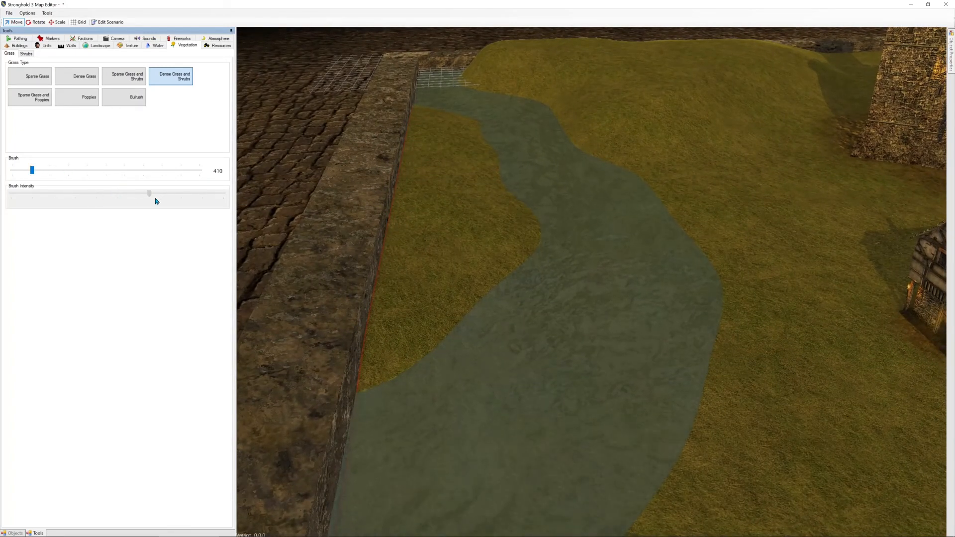
drag(155, 199, 223, 197)
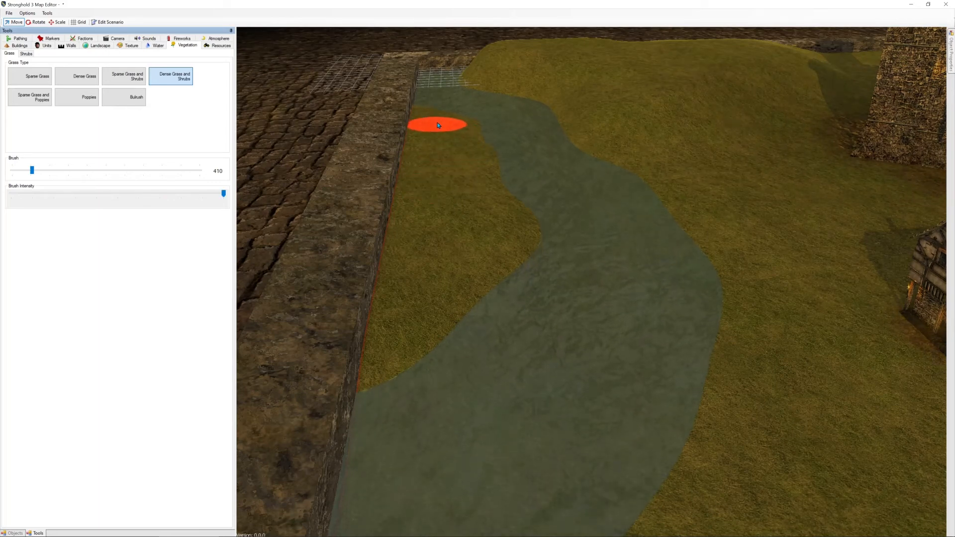
click(450, 194)
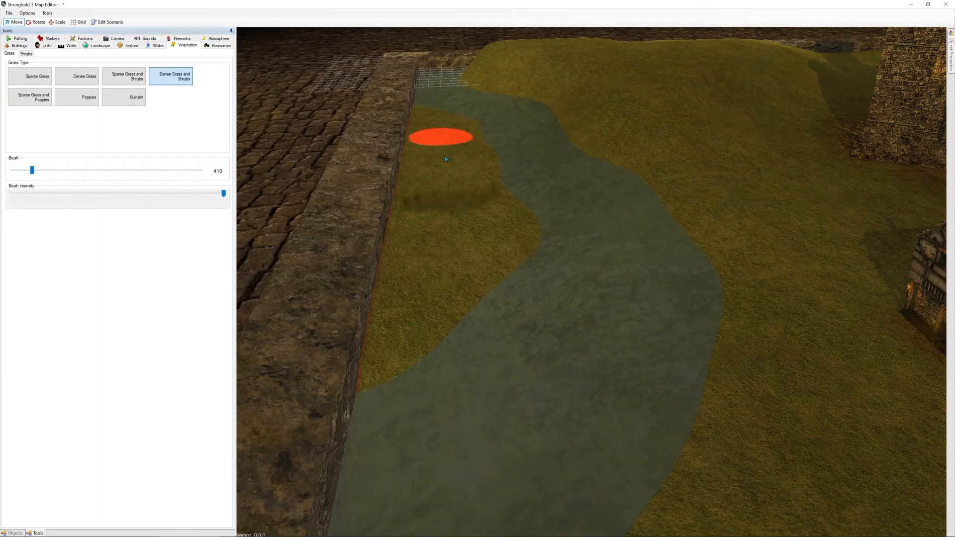
drag(417, 298, 442, 116)
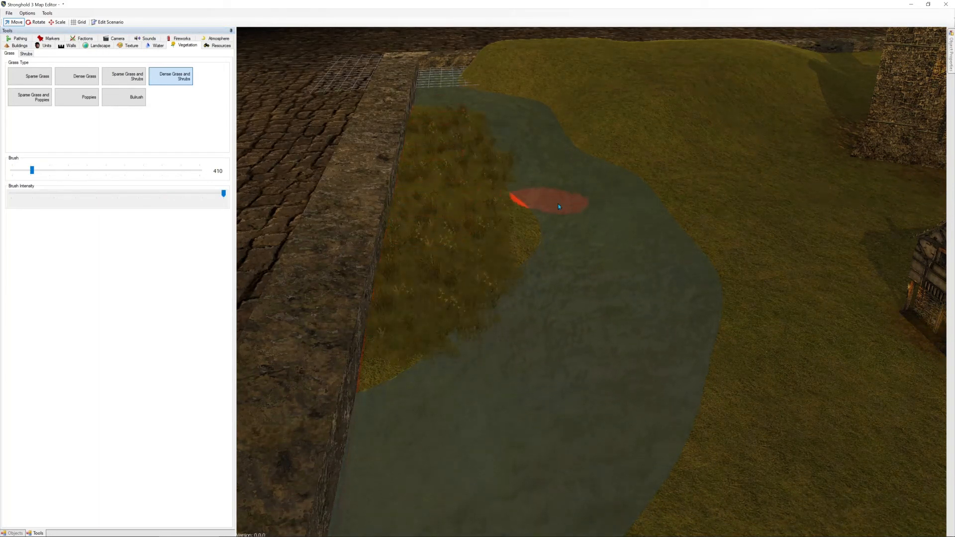
Look over the planted riverbank and review the painting options for iron, stone and pitch resources
scroll(560, 207, up, 4)
scroll(551, 300, down, 2)
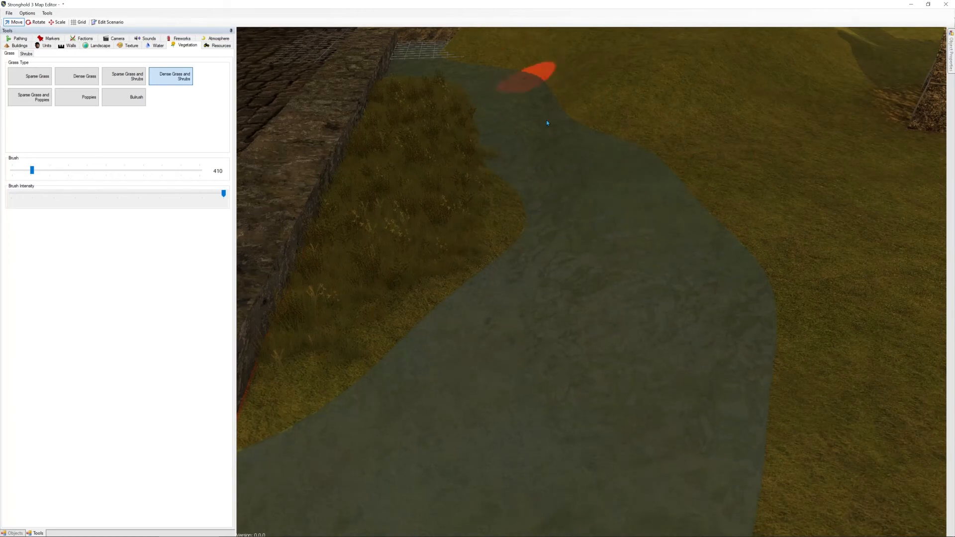
scroll(567, 175, down, 2)
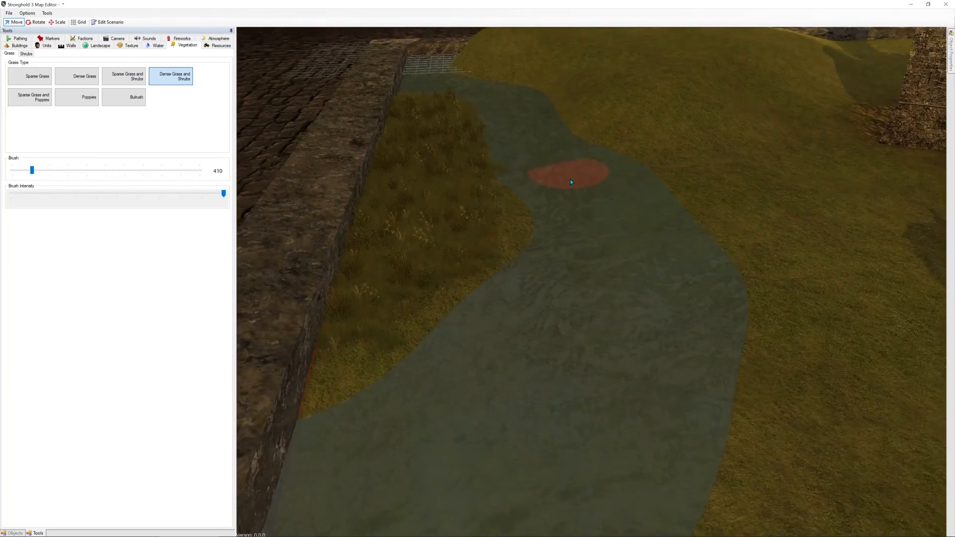
mouse_move(570, 182)
middle_down()
mouse_move(604, 188)
mouse_move(602, 178)
middle_up()
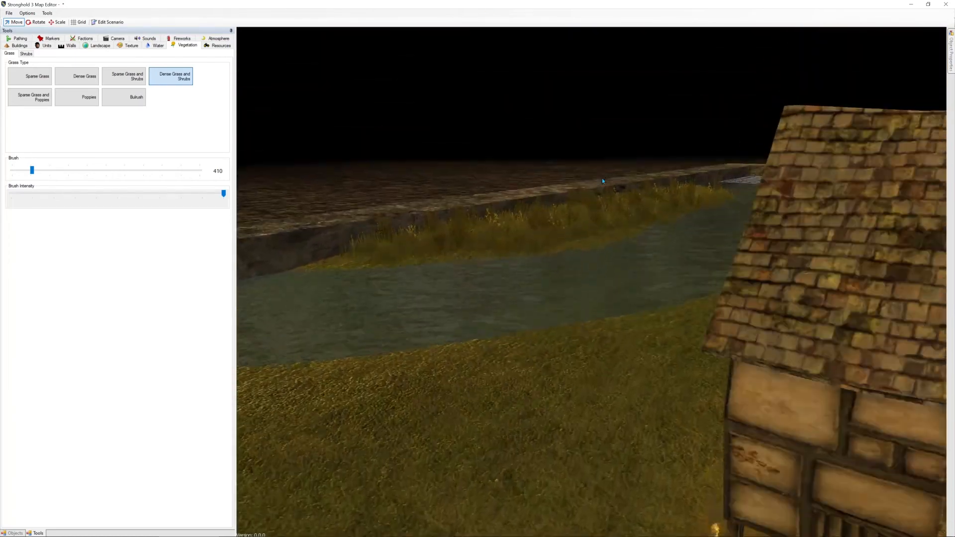
scroll(637, 191, up, 5)
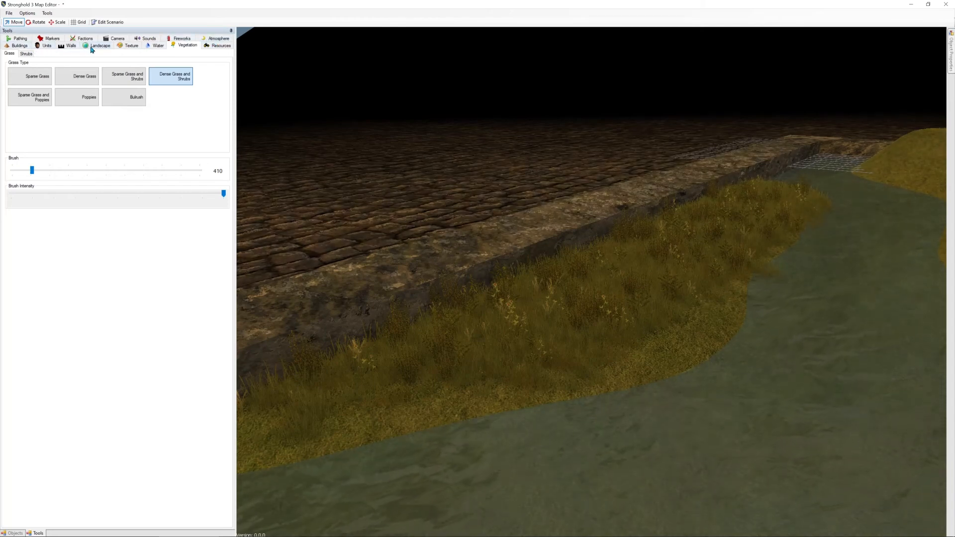
click(107, 46)
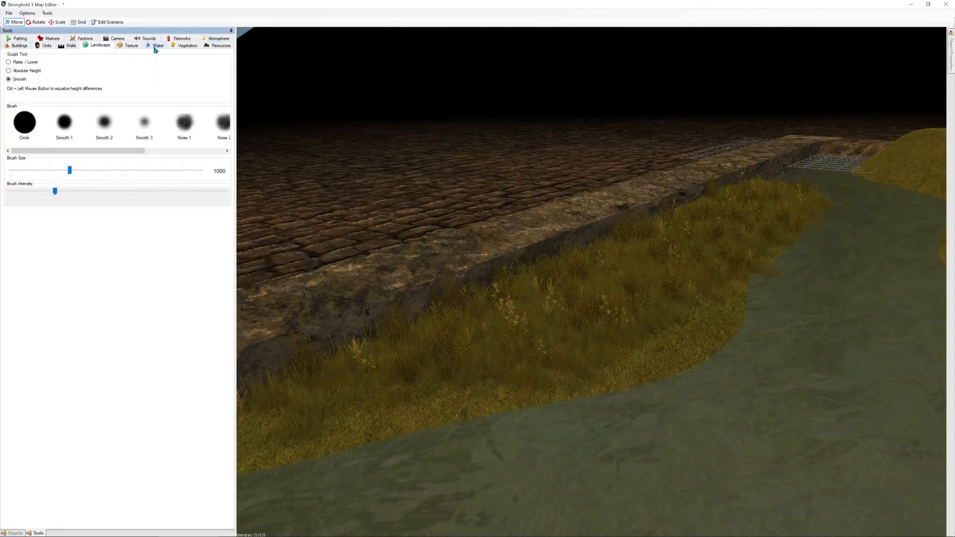
click(221, 46)
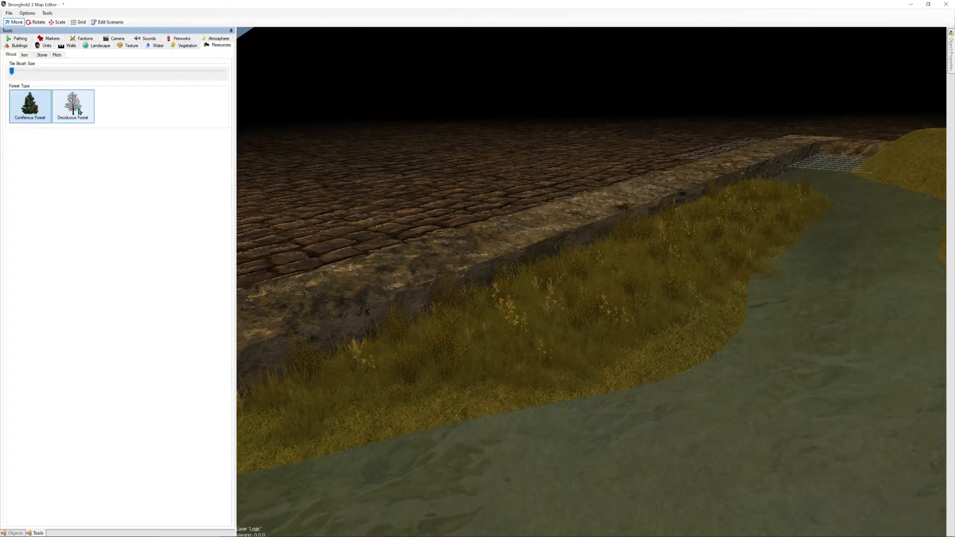
click(25, 56)
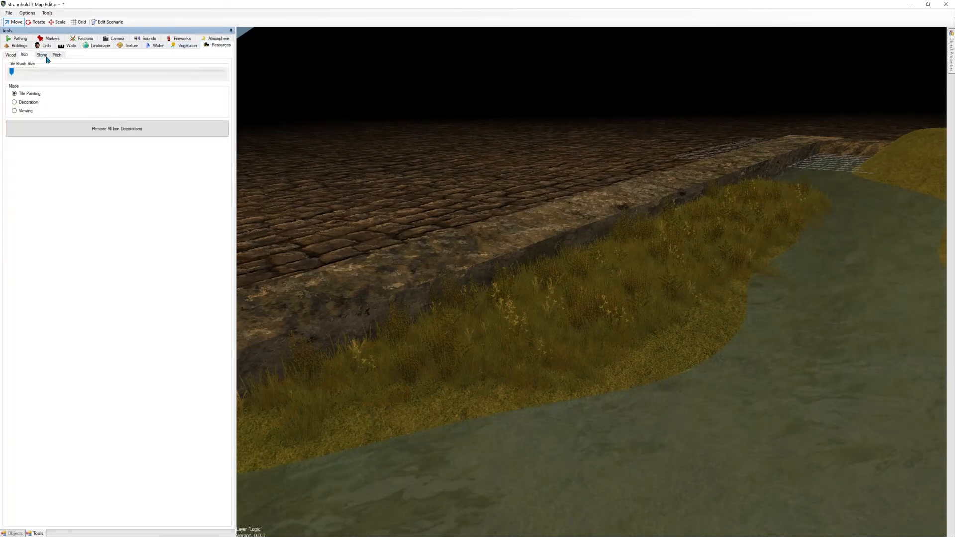
click(45, 55)
click(57, 56)
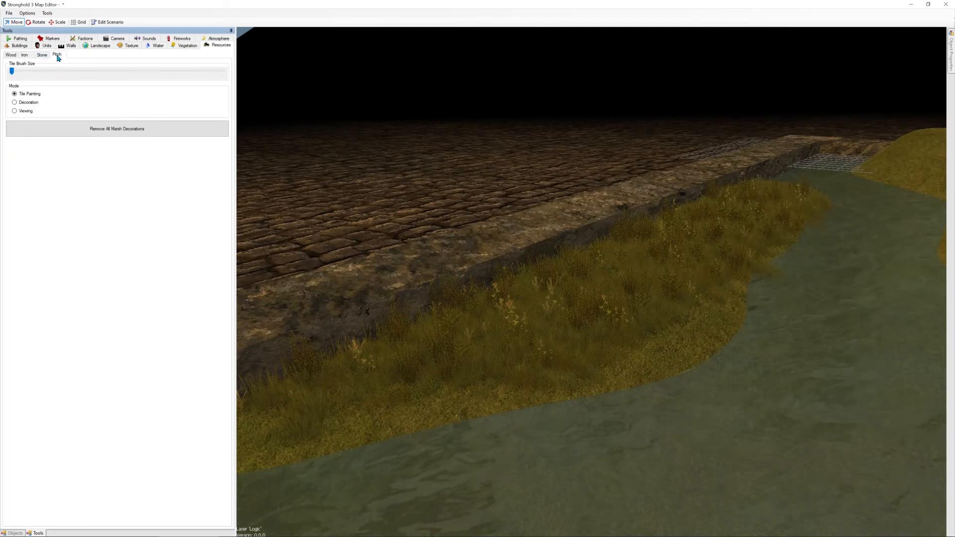
Place three Deciduous Forest trees on the grassy bank between the river and the map edge
click(11, 55)
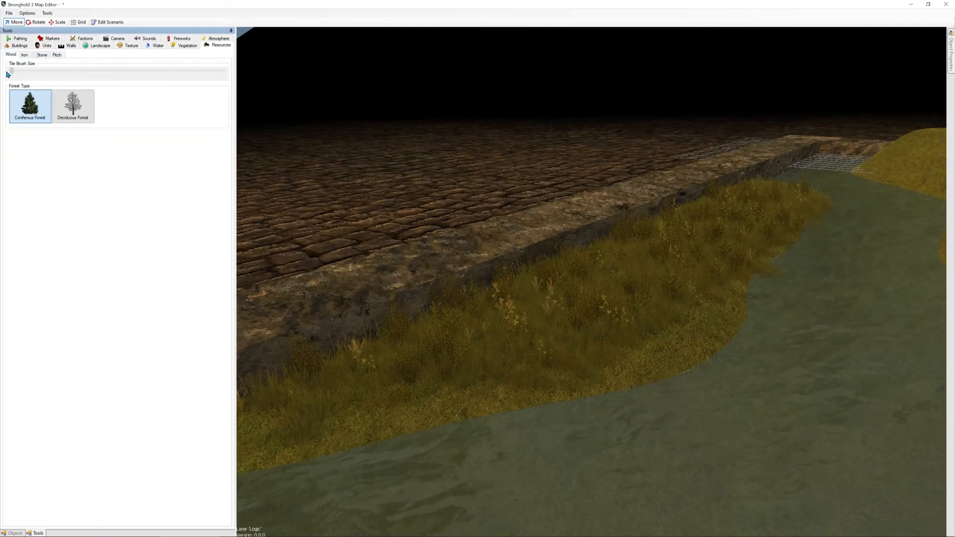
click(79, 114)
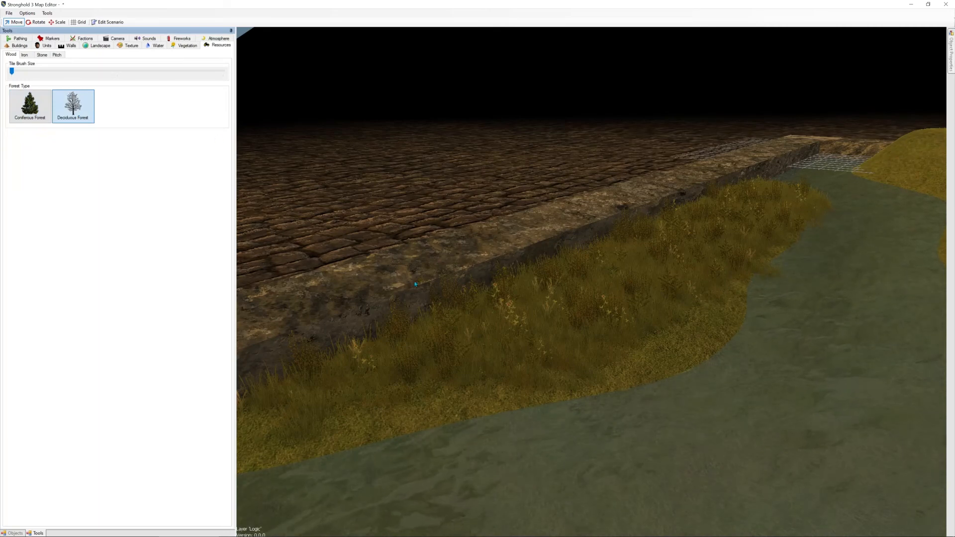
click(472, 343)
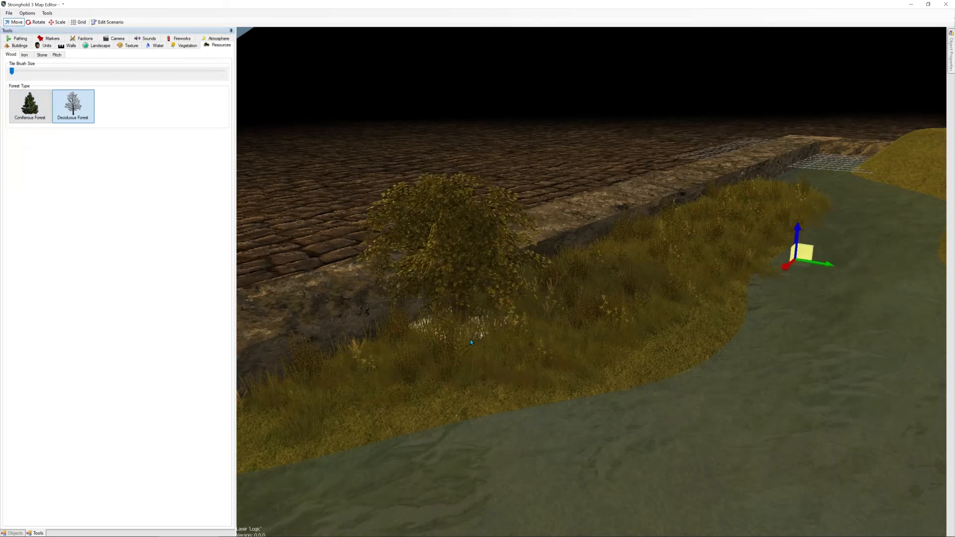
click(706, 221)
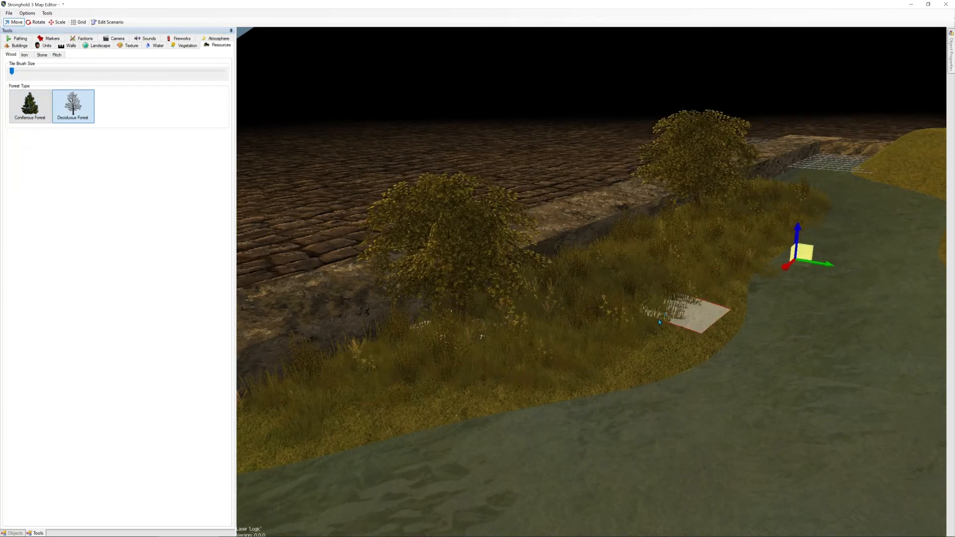
click(654, 338)
Place a Coniferous Forest tree at the near end of the grassy riverbank, beside the deciduous trees
click(30, 106)
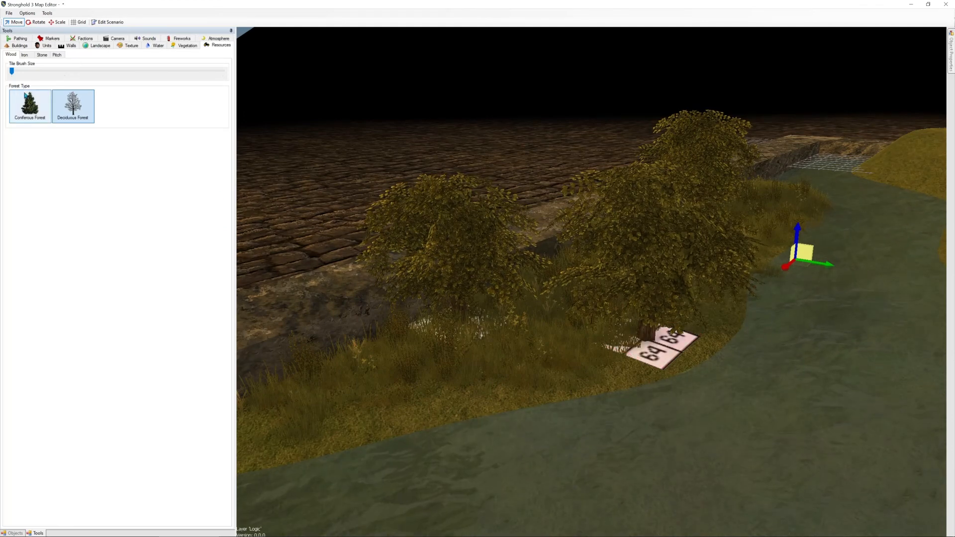
click(305, 387)
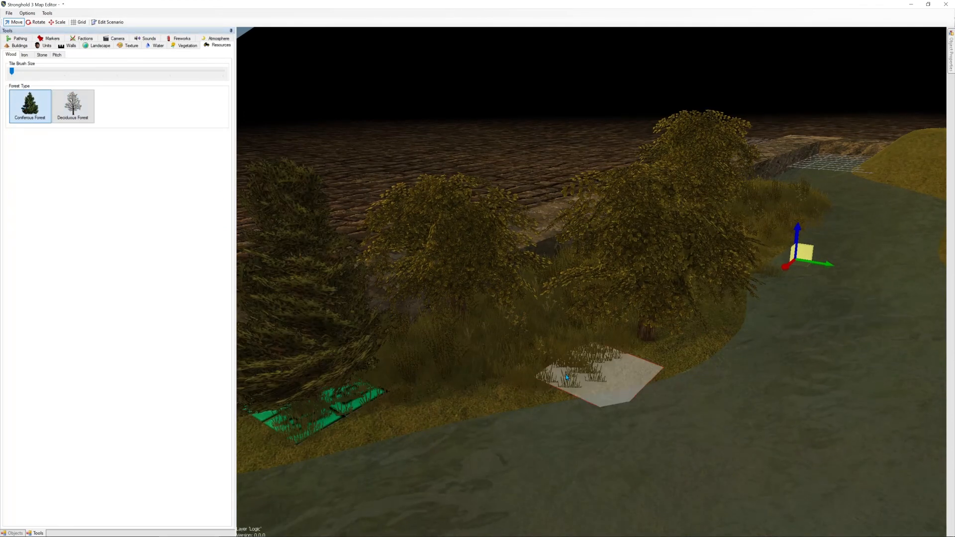
scroll(580, 295, down, 3)
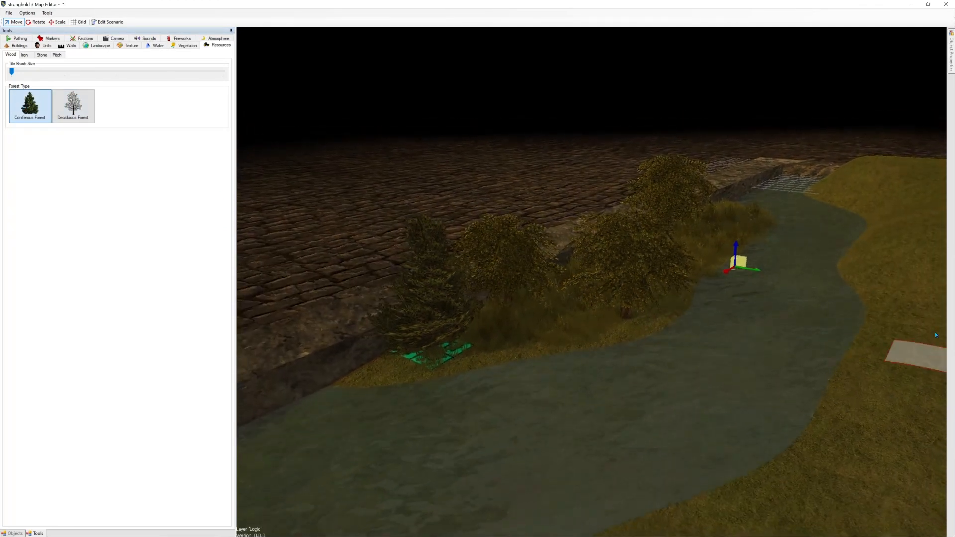
Paint a large Coniferous Forest between the keep and the map edge, across the river from the planted bank, using a larger tile brush
middle_drag(925, 305, 858, 193)
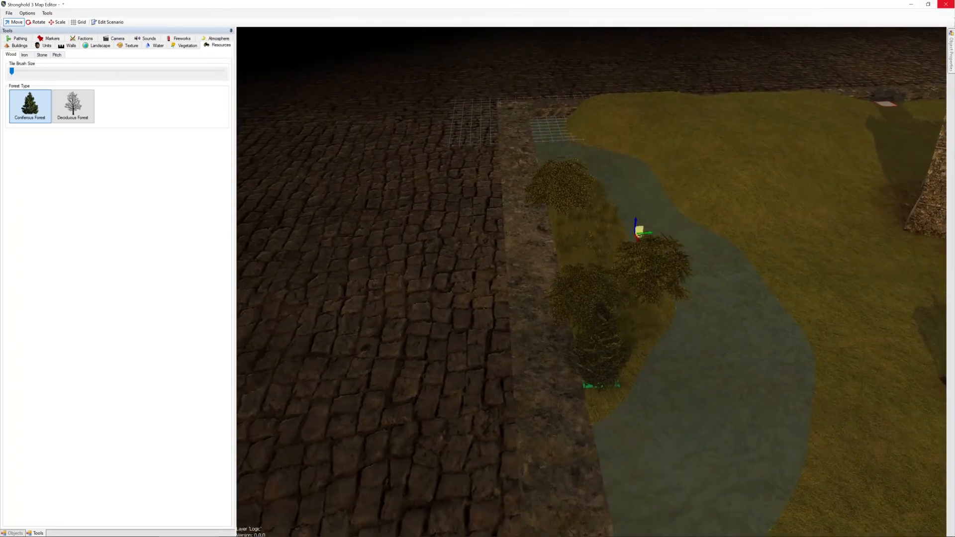
mouse_move(13, 71)
mouse_down()
mouse_move(86, 71)
mouse_move(64, 71)
mouse_up()
mouse_move(607, 104)
mouse_down()
mouse_move(829, 108)
mouse_move(751, 128)
mouse_move(672, 107)
mouse_move(785, 119)
mouse_move(705, 107)
mouse_move(841, 107)
mouse_move(746, 160)
mouse_move(715, 139)
mouse_move(781, 170)
mouse_up()
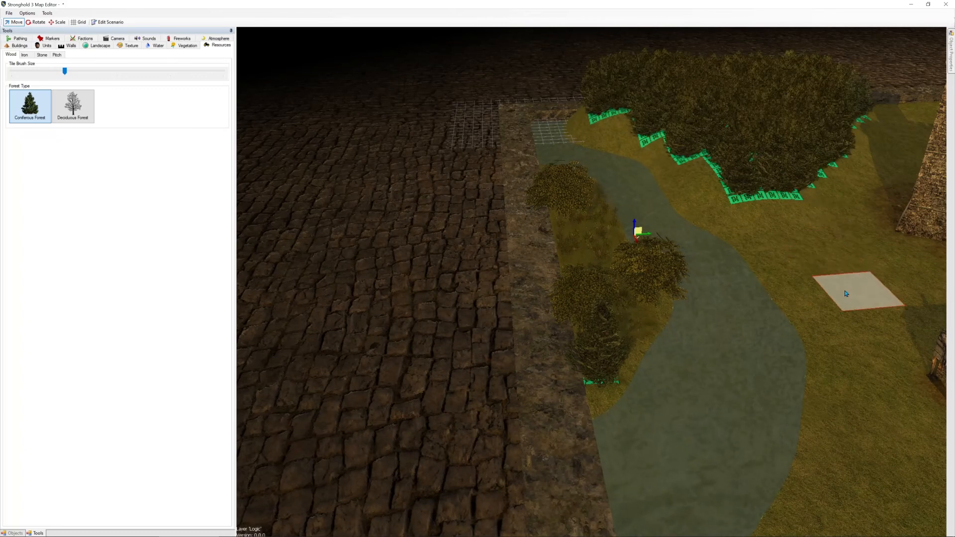
mouse_move(592, 126)
mouse_down()
mouse_move(608, 121)
mouse_move(754, 194)
mouse_move(879, 147)
mouse_up()
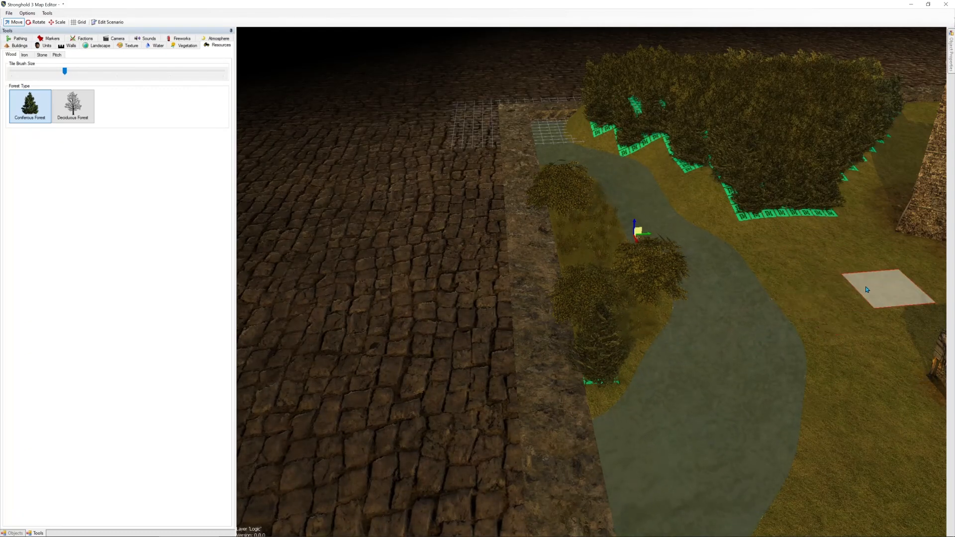
Place a Blackthorn shrub on the riverbank between the coniferous tree and the water
key(d)
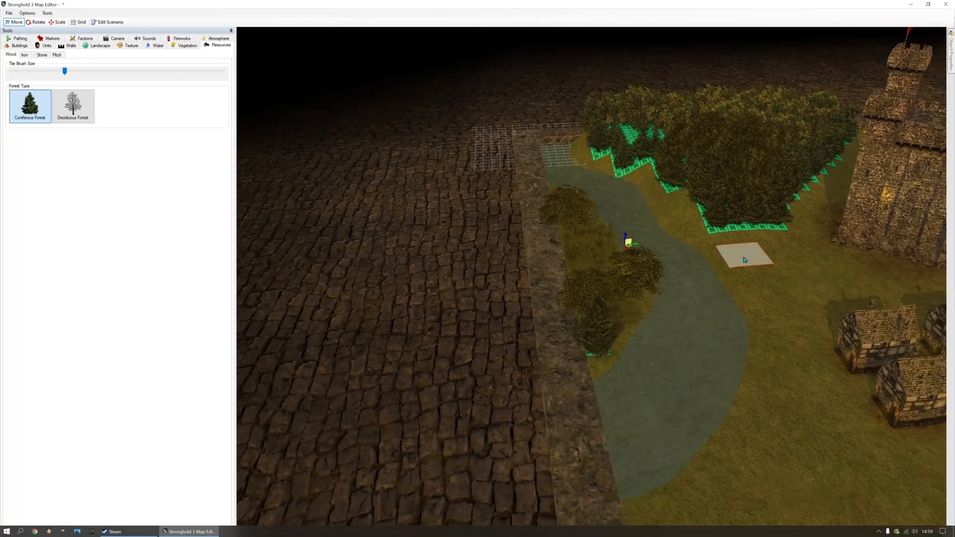
key(d)
mouse_move(743, 280)
middle_down()
mouse_move(695, 262)
mouse_move(684, 294)
mouse_move(734, 290)
mouse_move(175, 94)
middle_up()
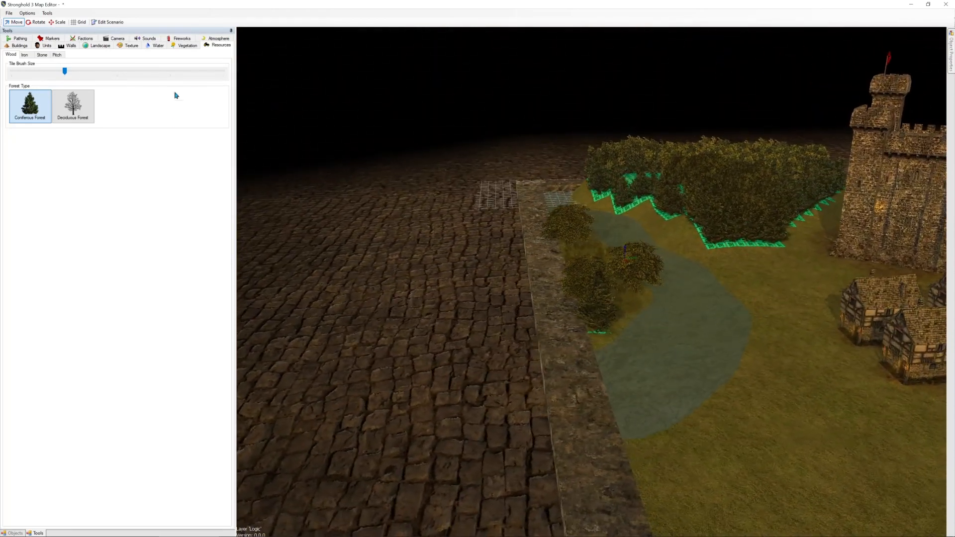
click(184, 46)
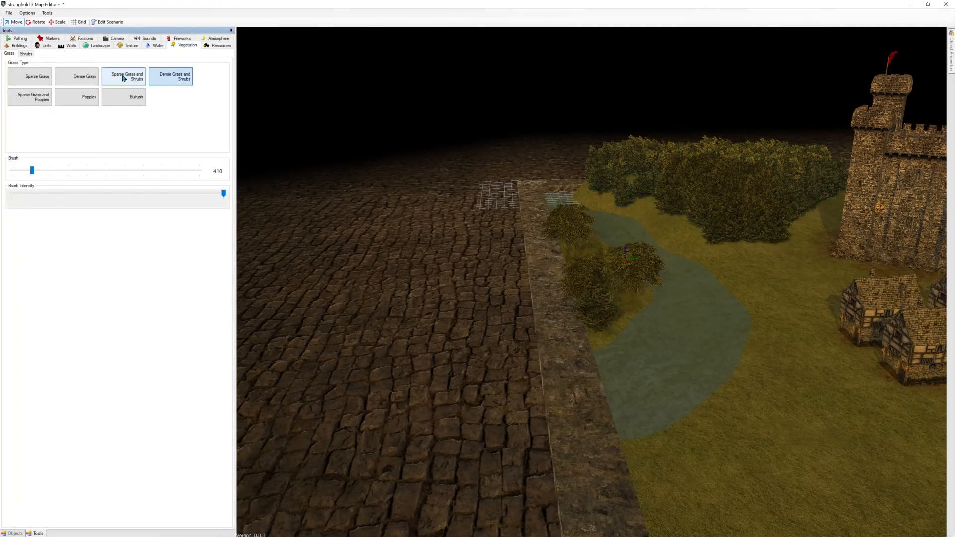
click(26, 53)
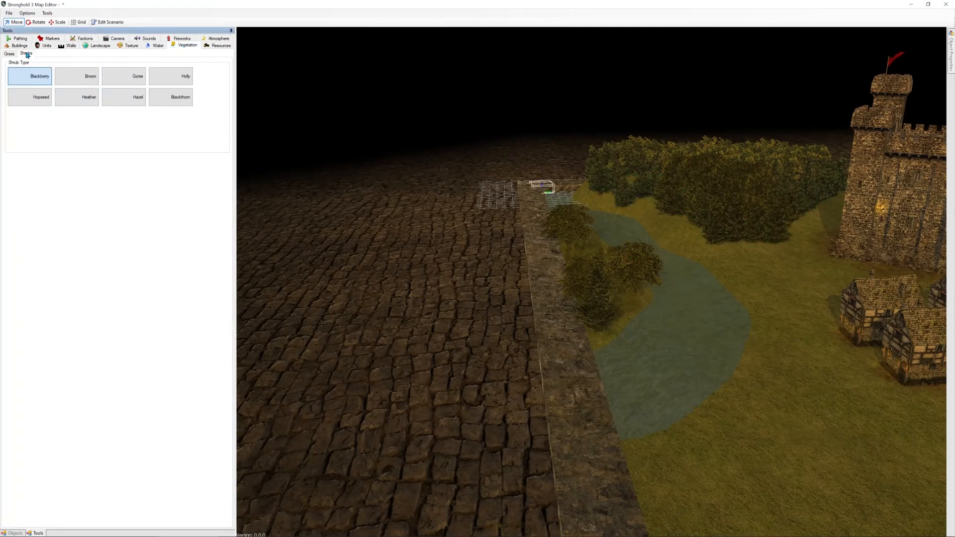
click(171, 97)
scroll(661, 362, up, 5)
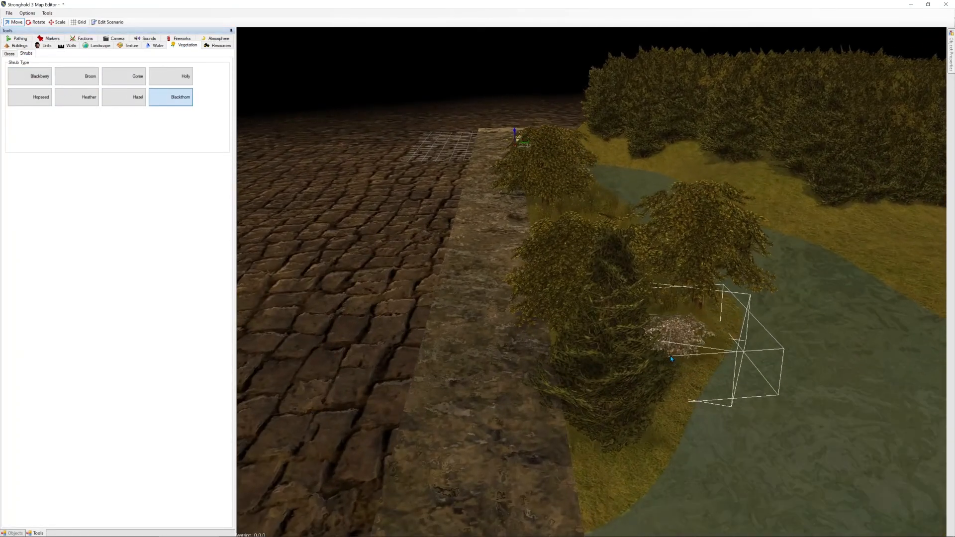
Place two Hazel shrubs, one among the trees on the riverbank and one at the forest's edge near the map border
click(120, 97)
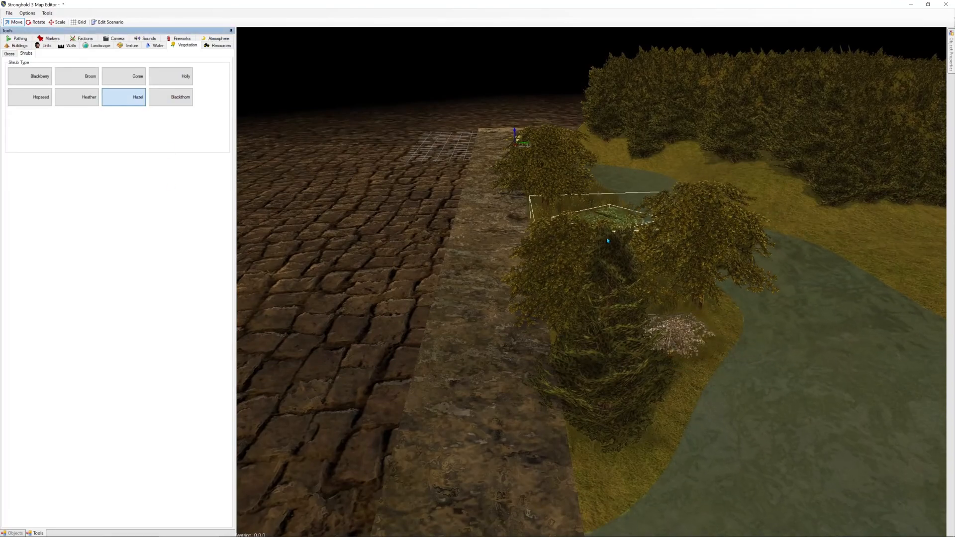
click(644, 237)
middle_drag(773, 261, 871, 280)
key(s)
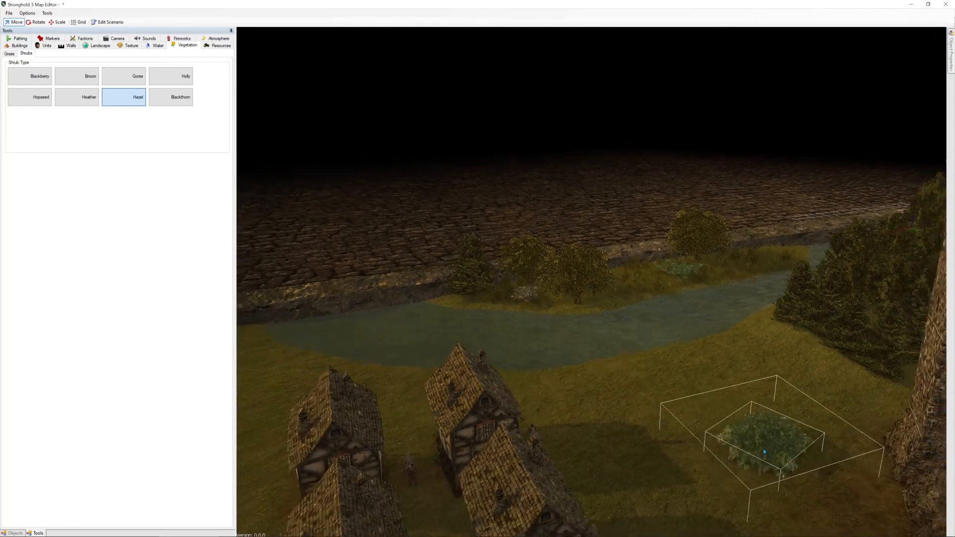
mouse_move(746, 373)
middle_down()
mouse_move(470, 280)
mouse_move(302, 283)
middle_up()
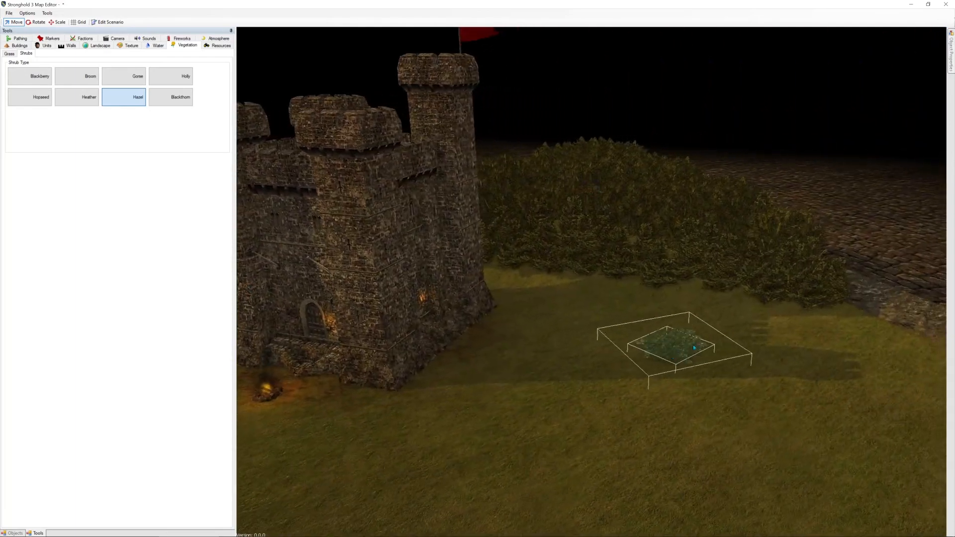
click(836, 323)
scroll(692, 381, down, 4)
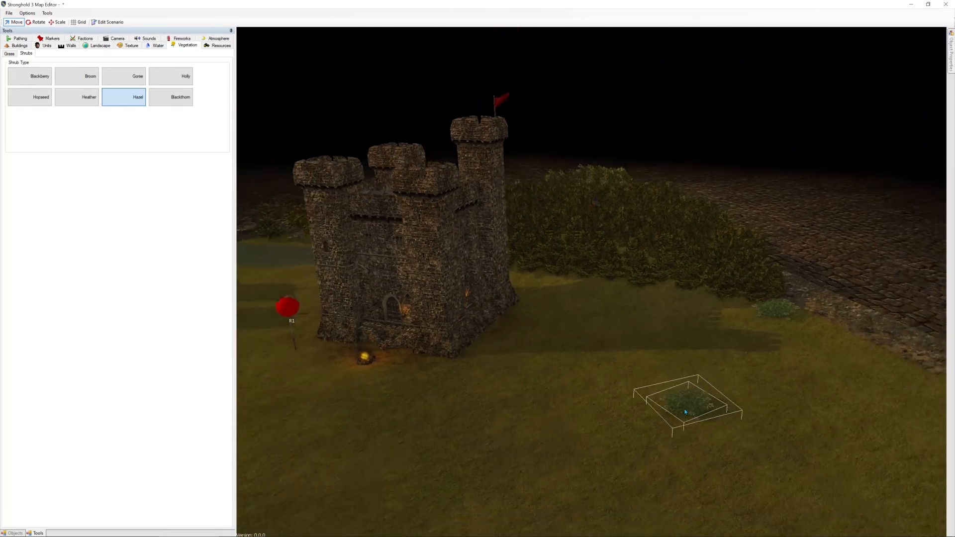
Save the scene under the name "map 1" in the Maps folder and dismiss the export warning
middle_drag(573, 425, 699, 429)
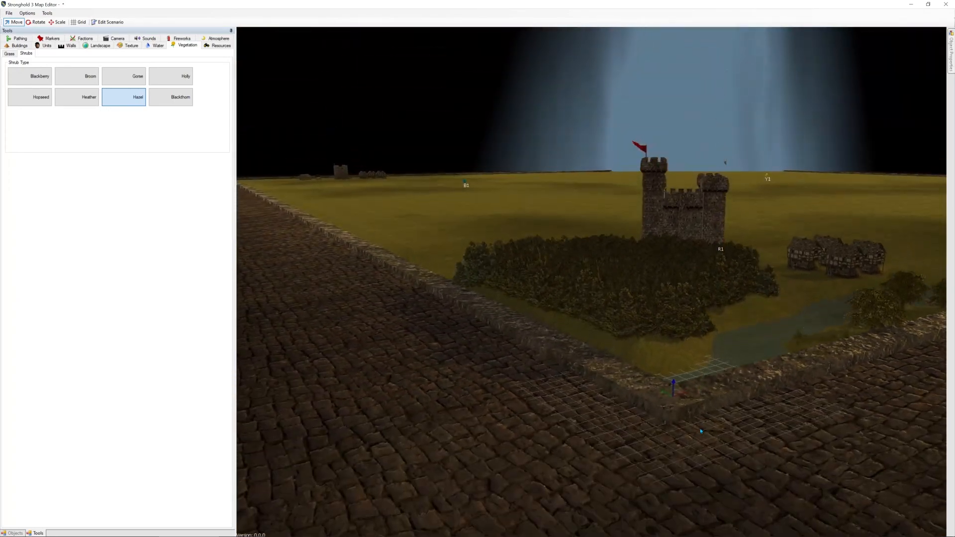
click(8, 13)
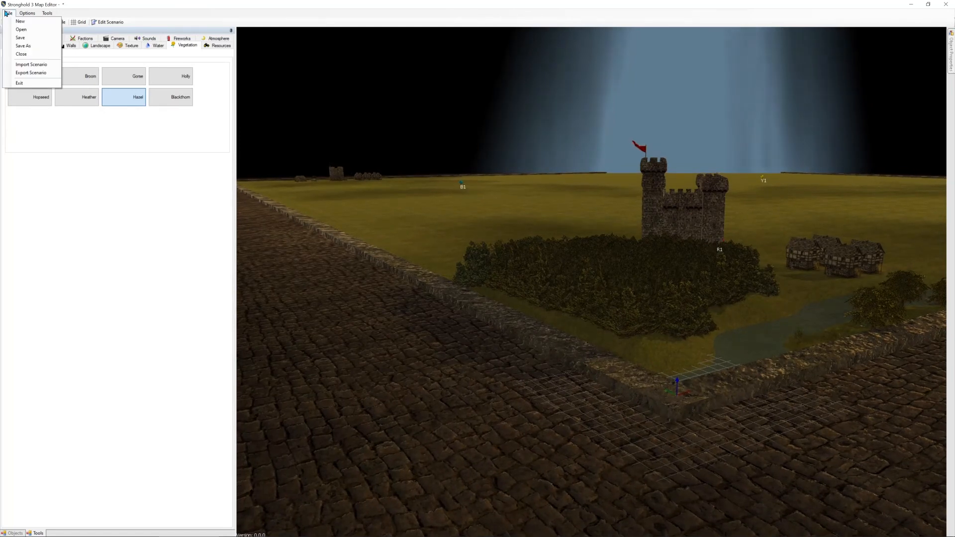
click(22, 46)
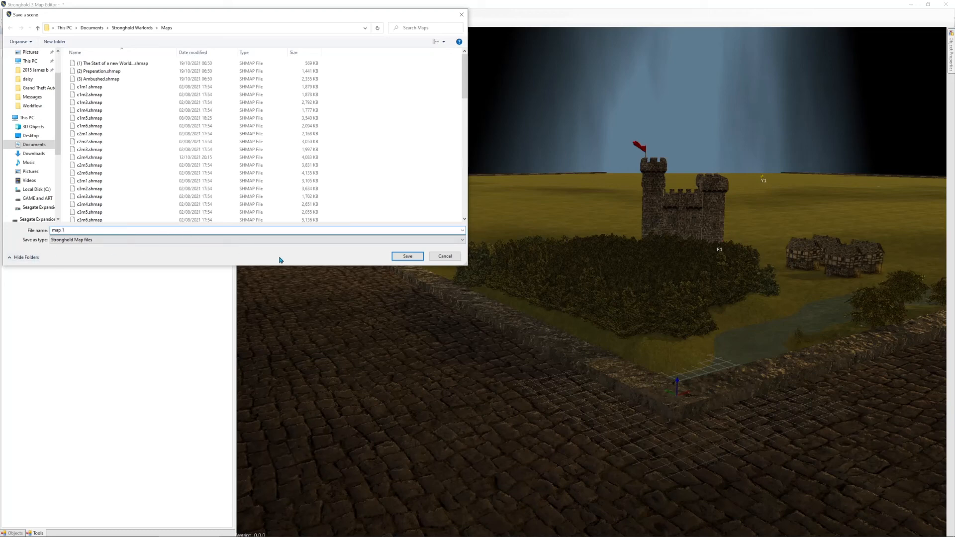
click(401, 258)
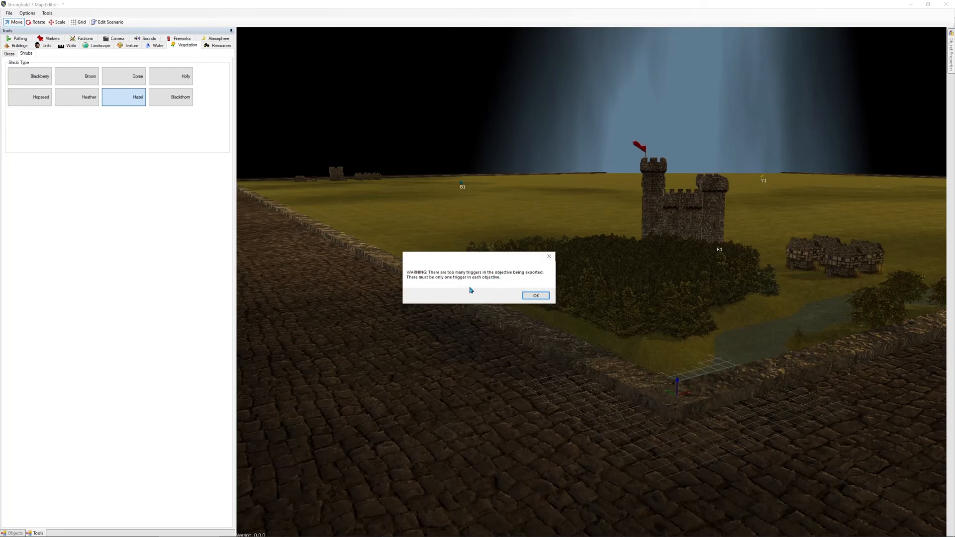
click(538, 295)
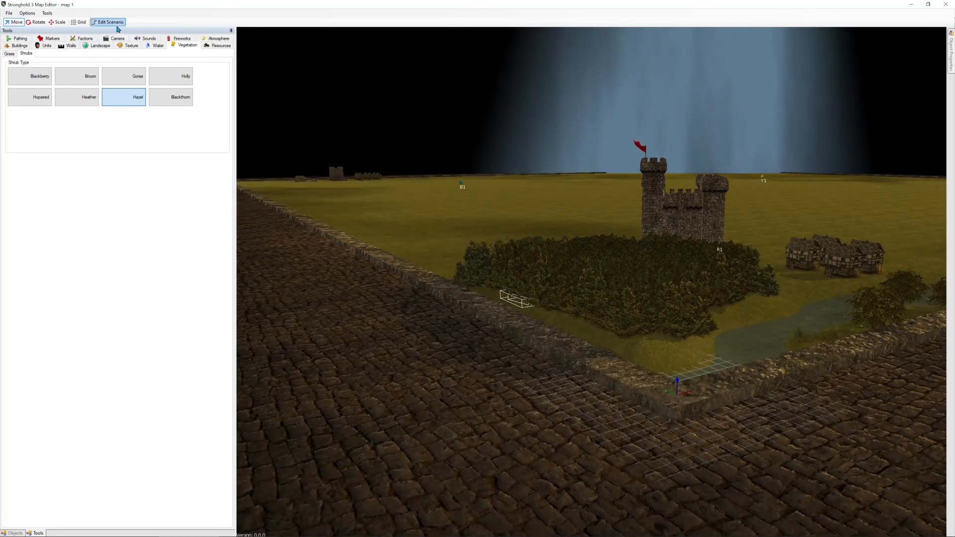
Remove the Player 4 and Player 3 Lord Dies conditions from the win event, keeping only the Player 2 condition
click(111, 23)
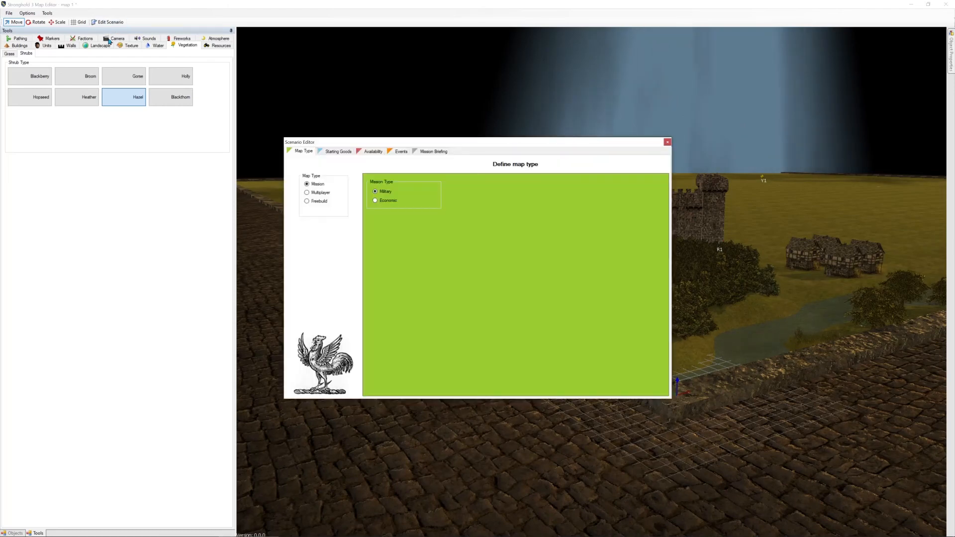
click(402, 152)
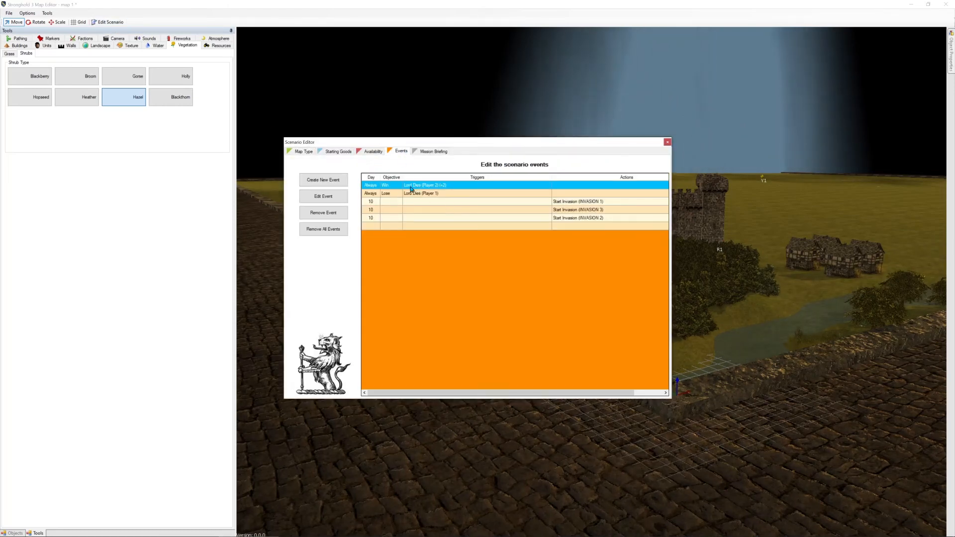
click(342, 197)
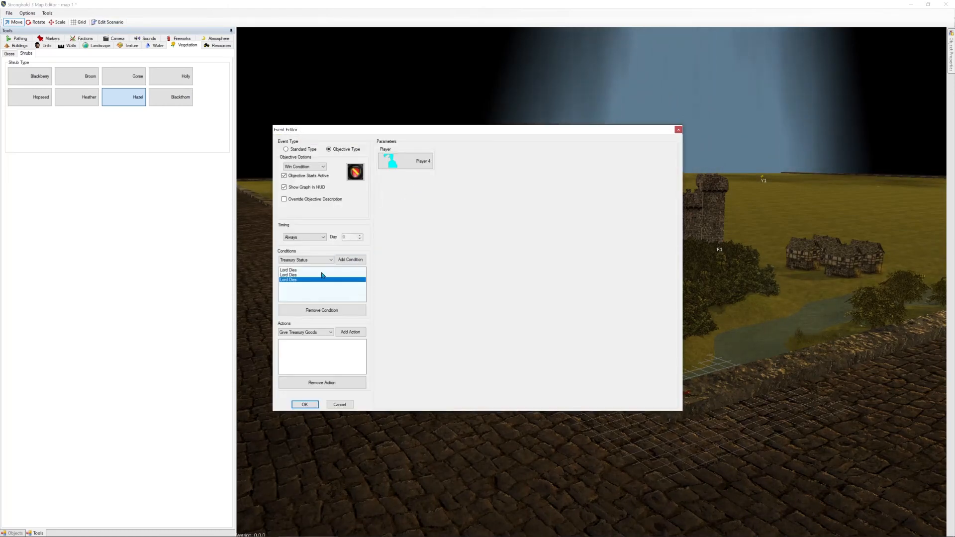
click(325, 310)
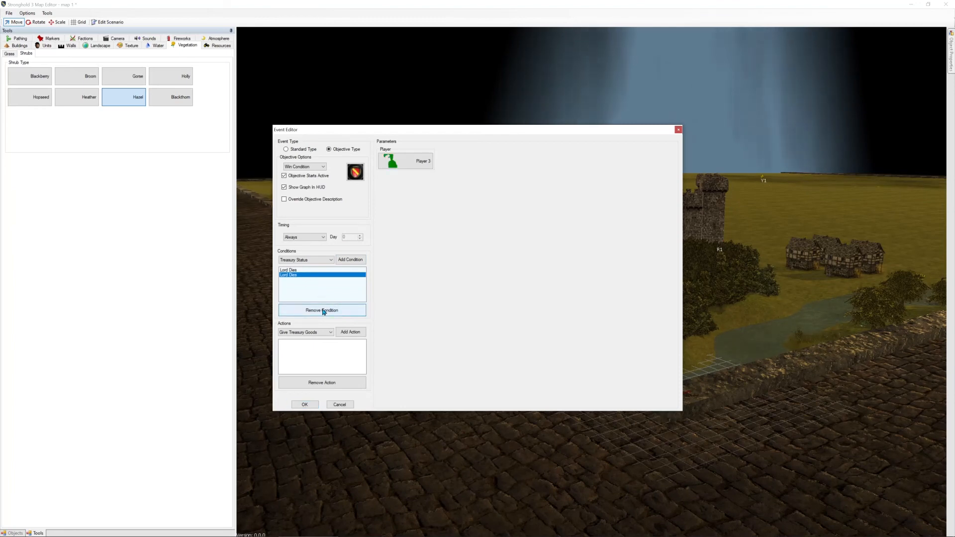
click(325, 310)
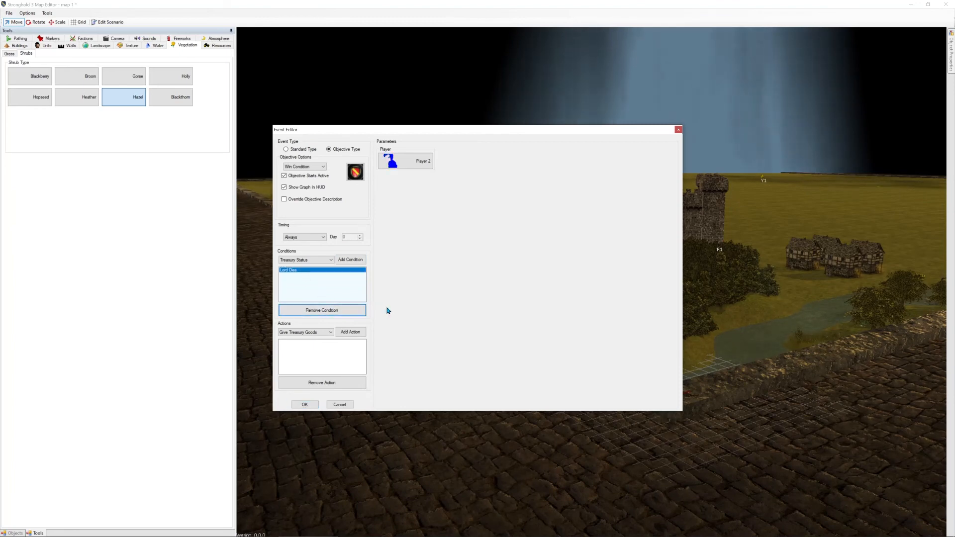
click(304, 405)
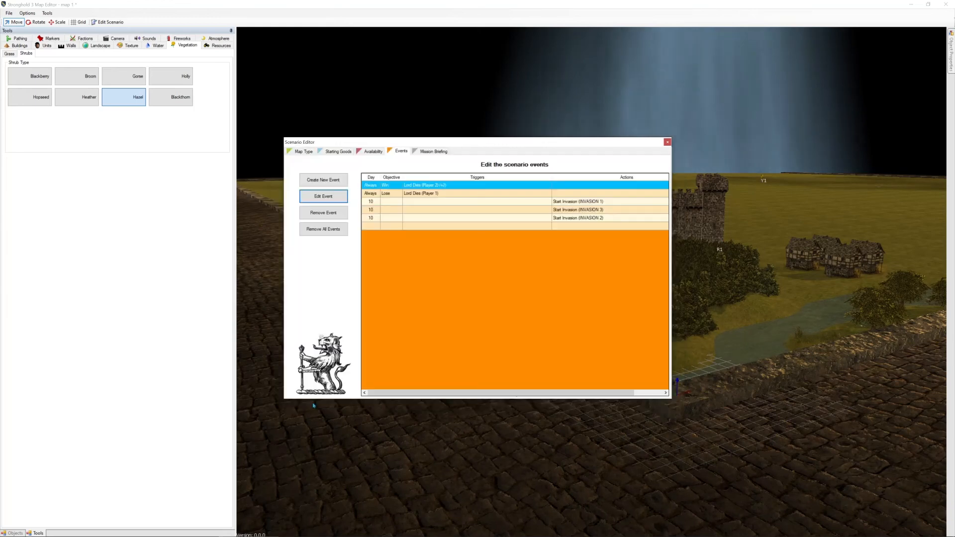
Create an objective event as a Win Condition with the red shield icon and its timing set to Always
click(332, 181)
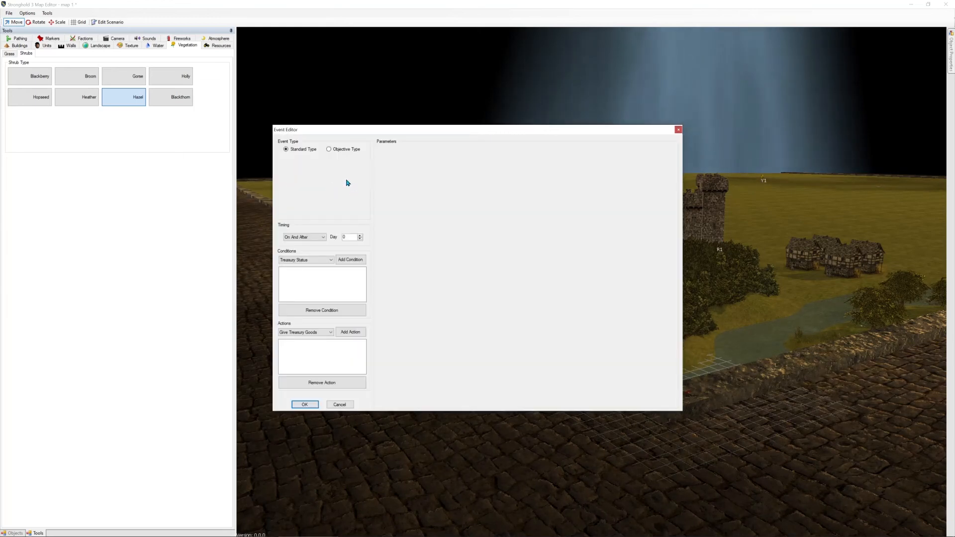
click(329, 149)
click(304, 167)
click(331, 185)
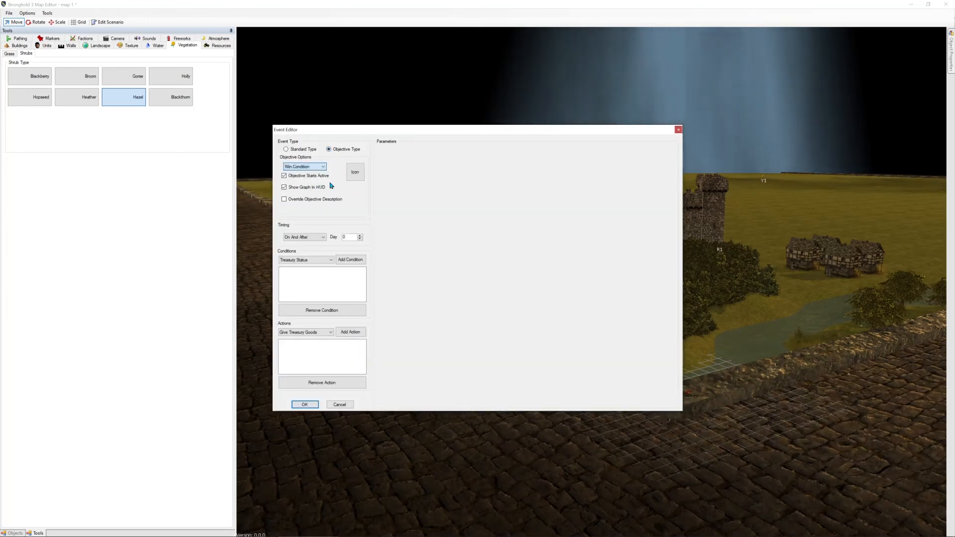
click(357, 172)
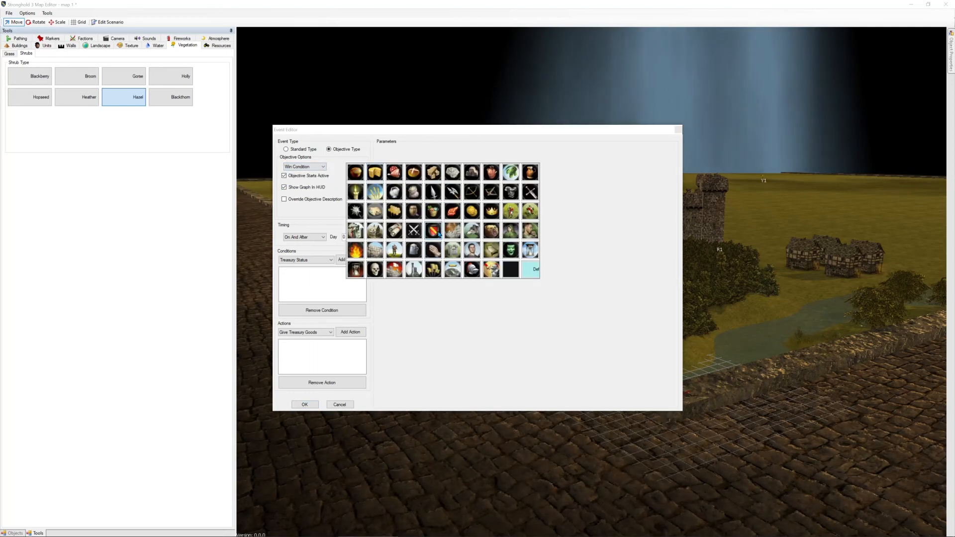
click(434, 231)
click(321, 237)
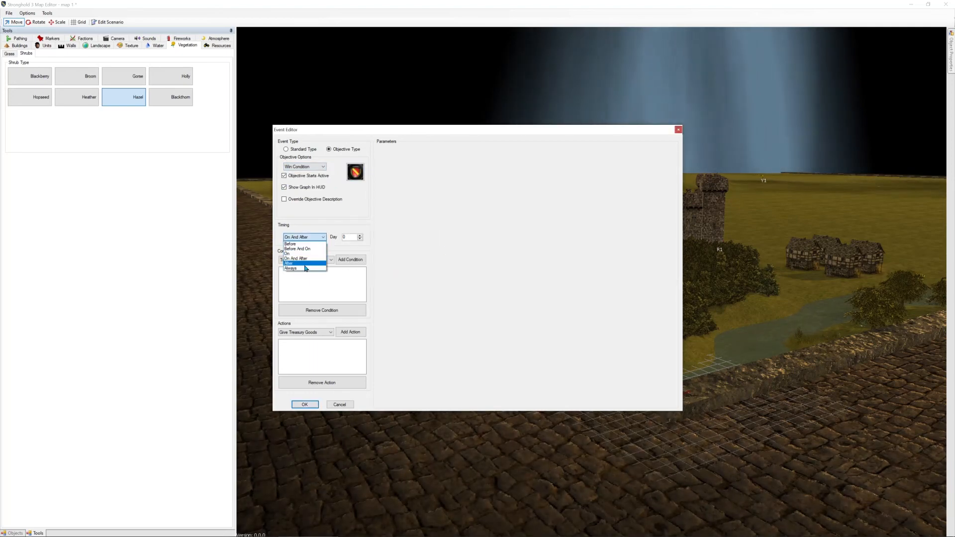
click(306, 269)
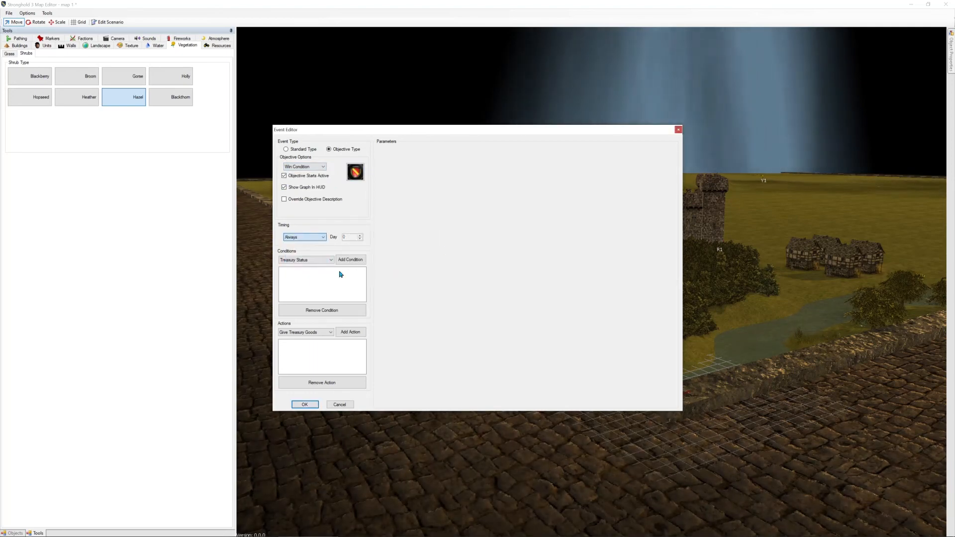
Add a Lord Dies condition for Player 4 to the new win event and accept the event
click(329, 332)
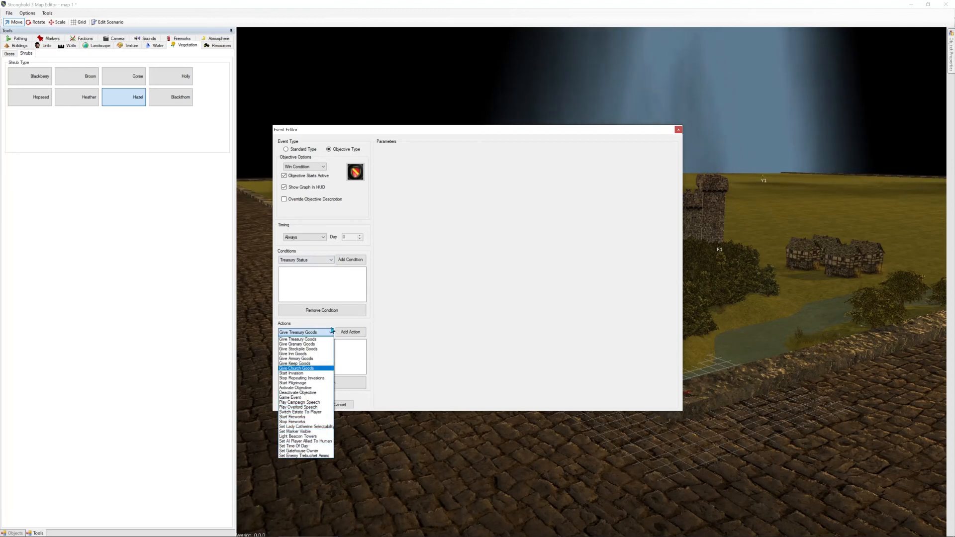
click(318, 273)
click(331, 260)
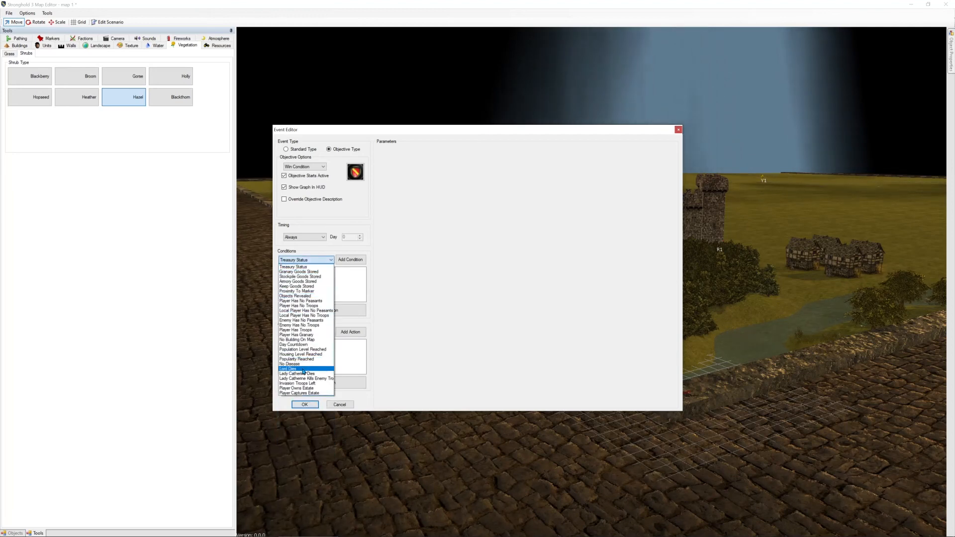
click(303, 369)
click(350, 260)
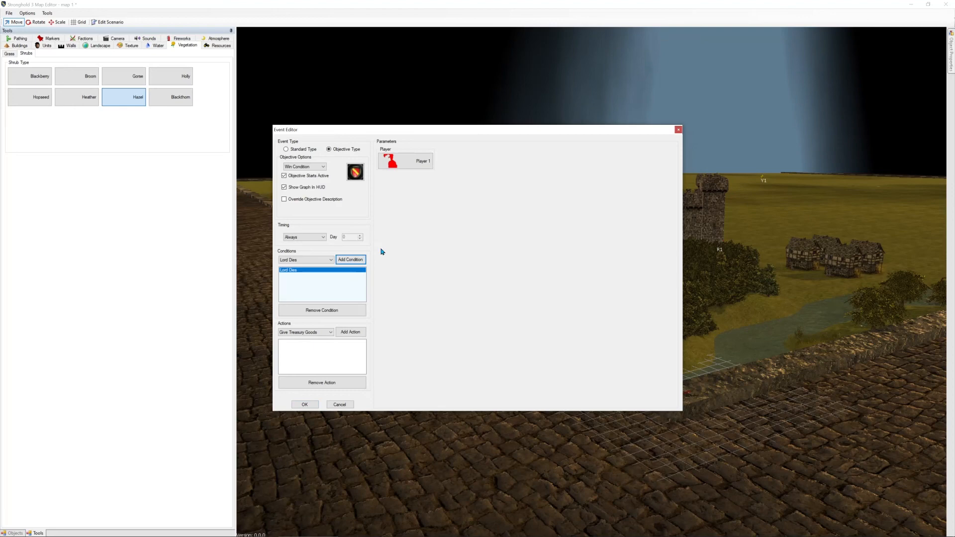
click(401, 172)
click(457, 173)
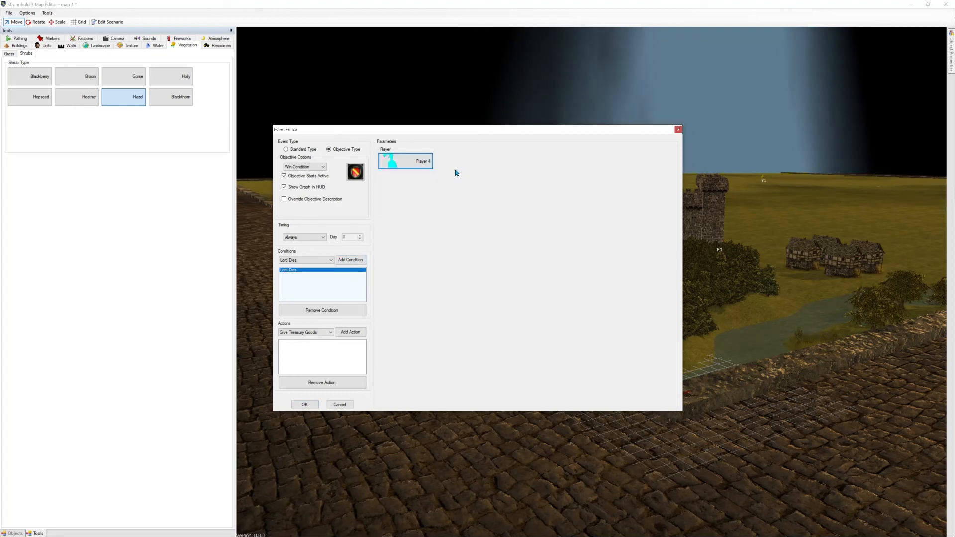
click(305, 405)
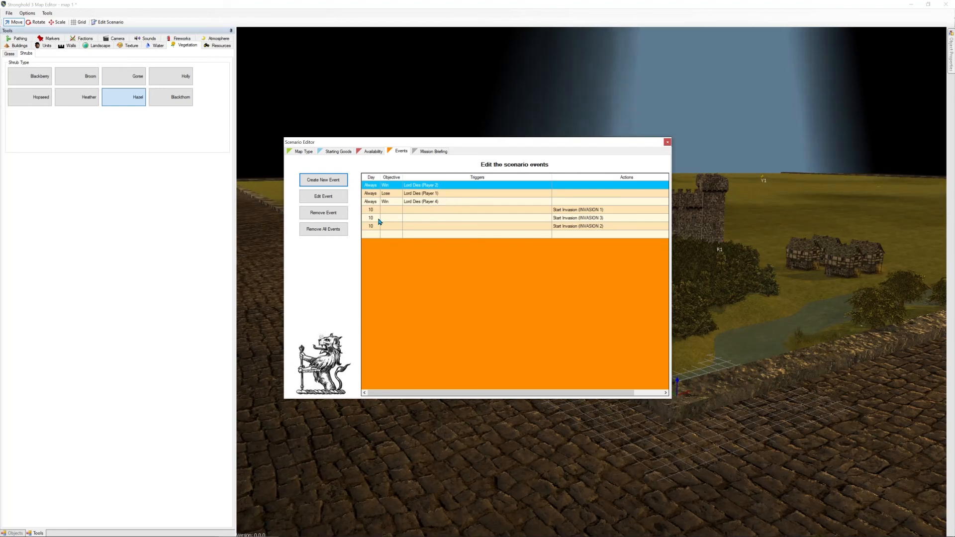
Create another objective event in the scenario as a Win Condition with its timing set to Always
click(337, 181)
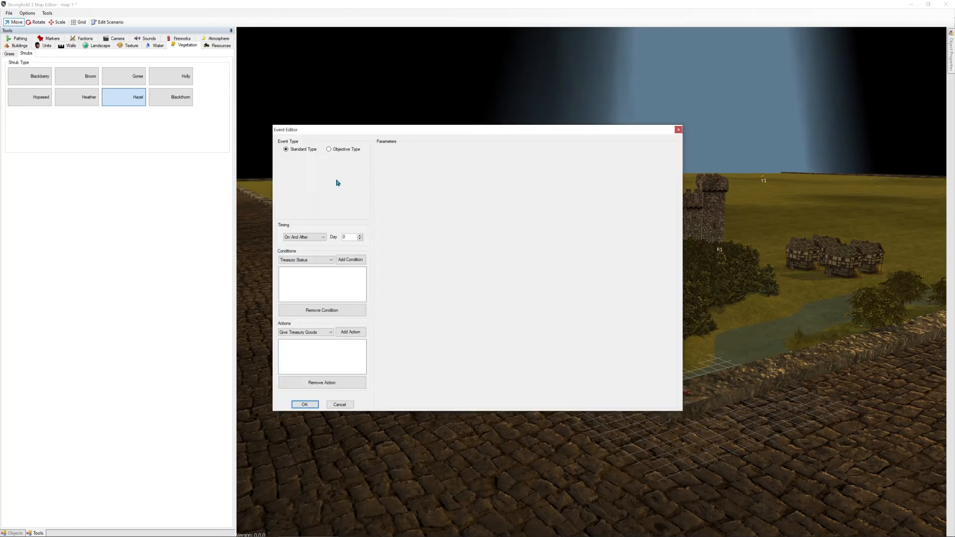
click(328, 150)
click(305, 167)
click(304, 172)
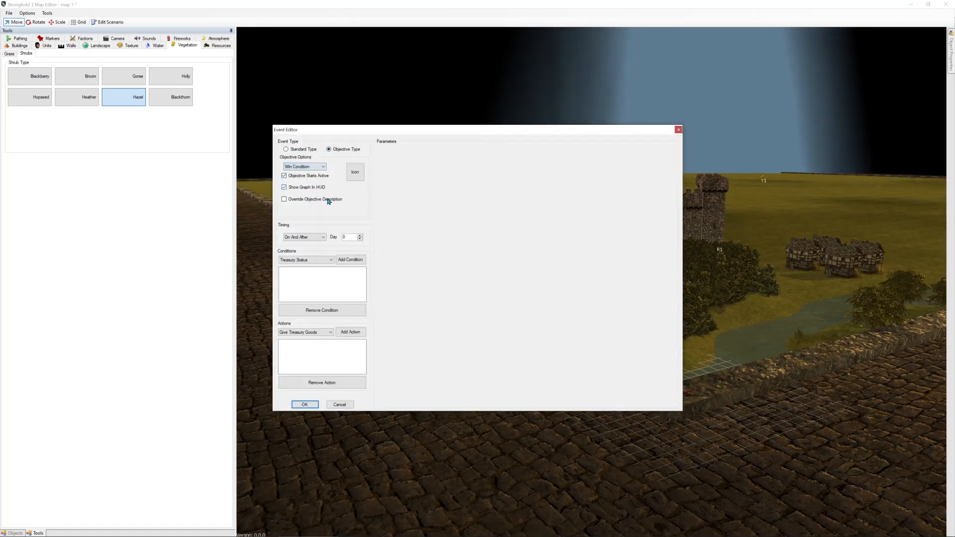
click(320, 237)
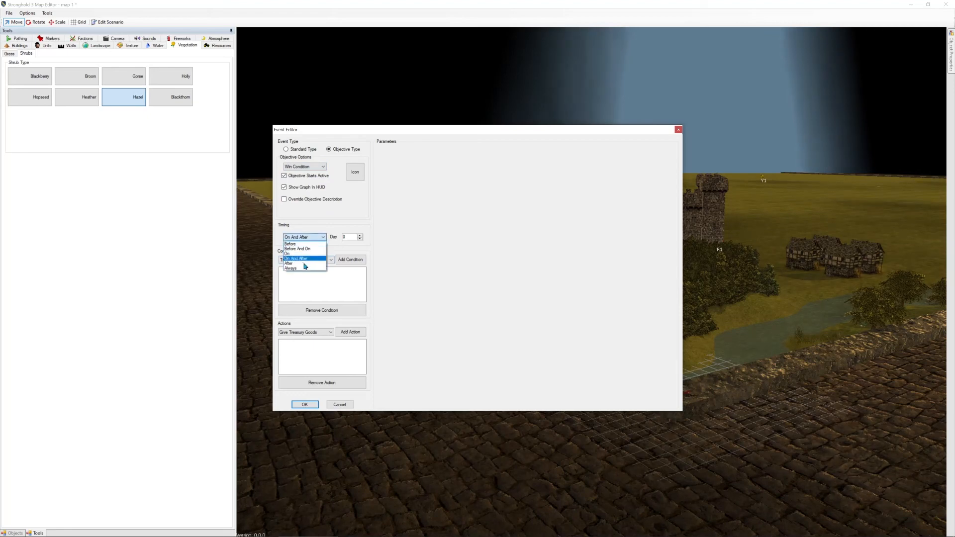
click(320, 263)
Add a Lord Dies condition for Player 3 to the new win event, accept the event and close the scenario editor
click(319, 261)
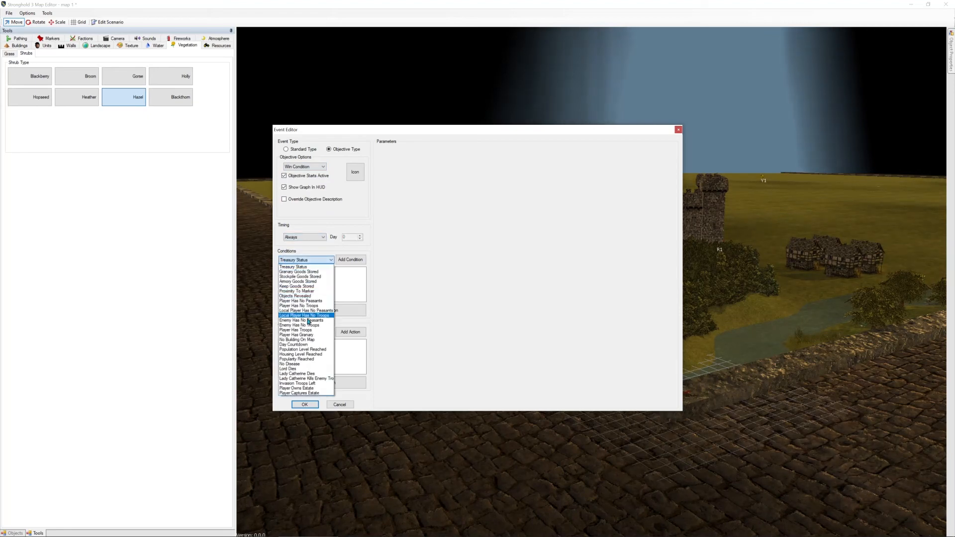
click(306, 366)
click(351, 259)
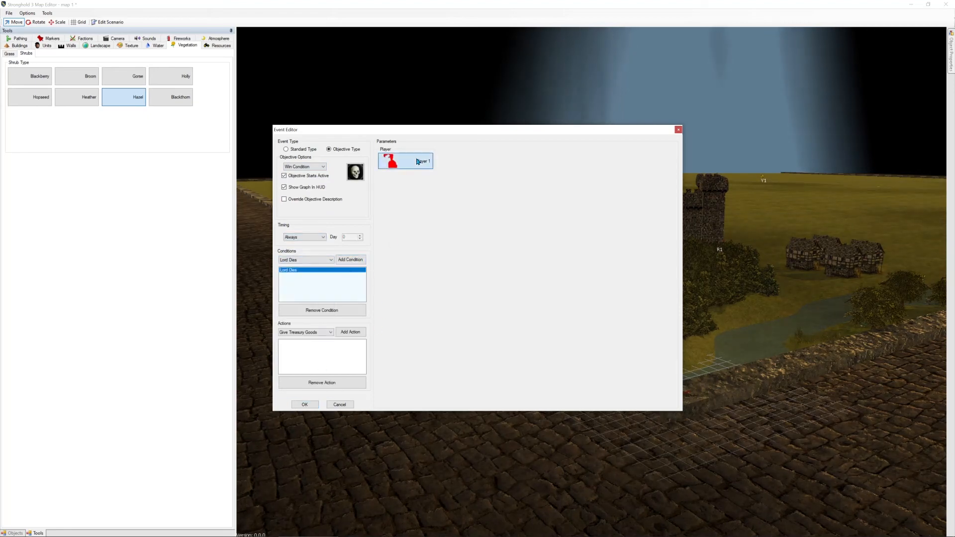
click(428, 166)
click(438, 165)
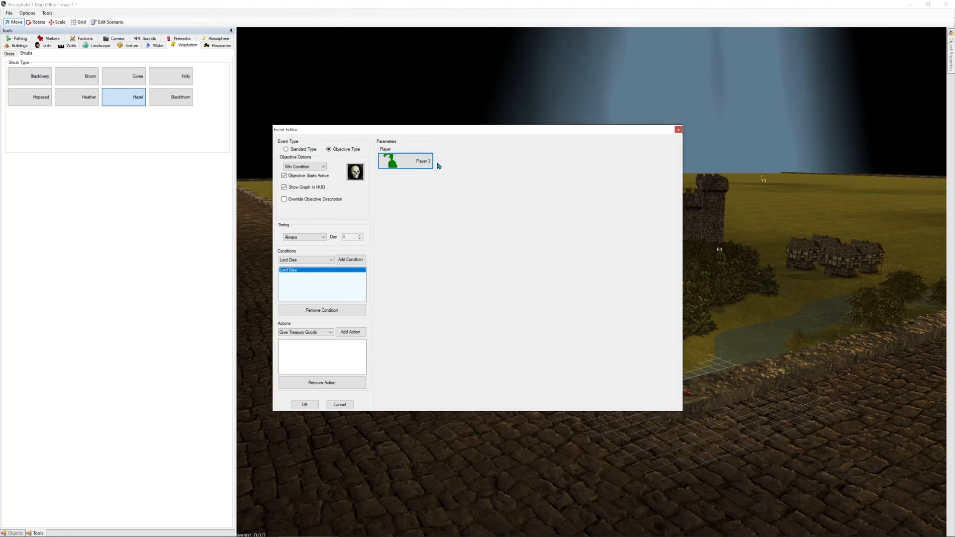
click(305, 404)
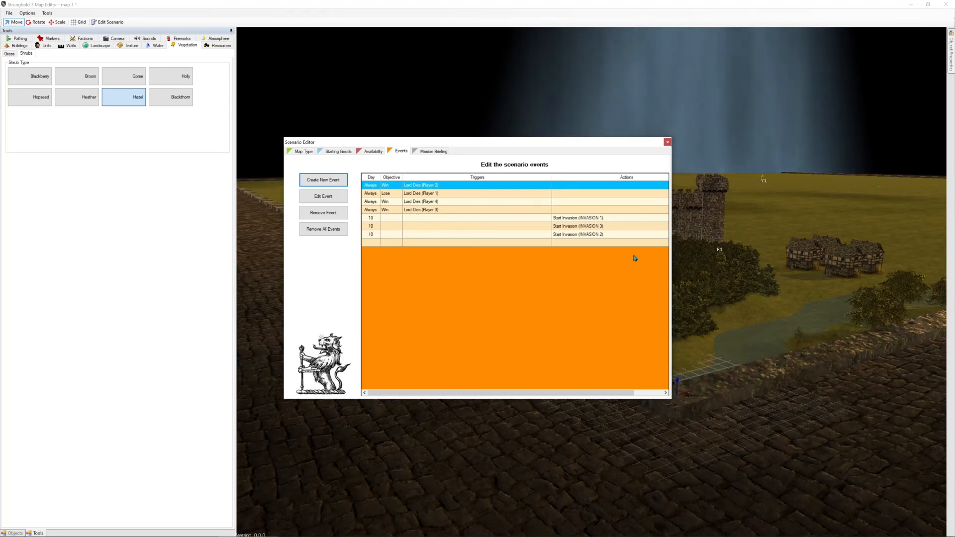
click(667, 143)
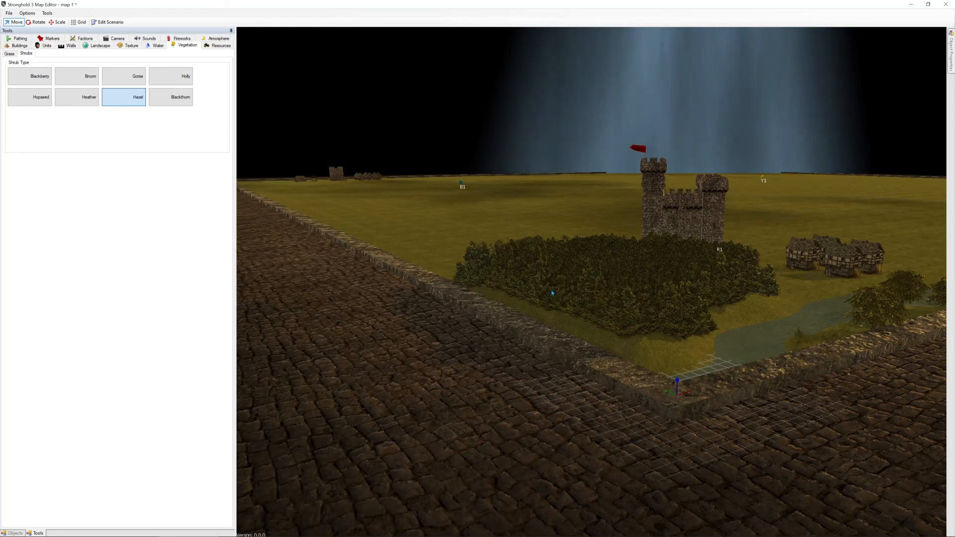
scroll(727, 241, down, 3)
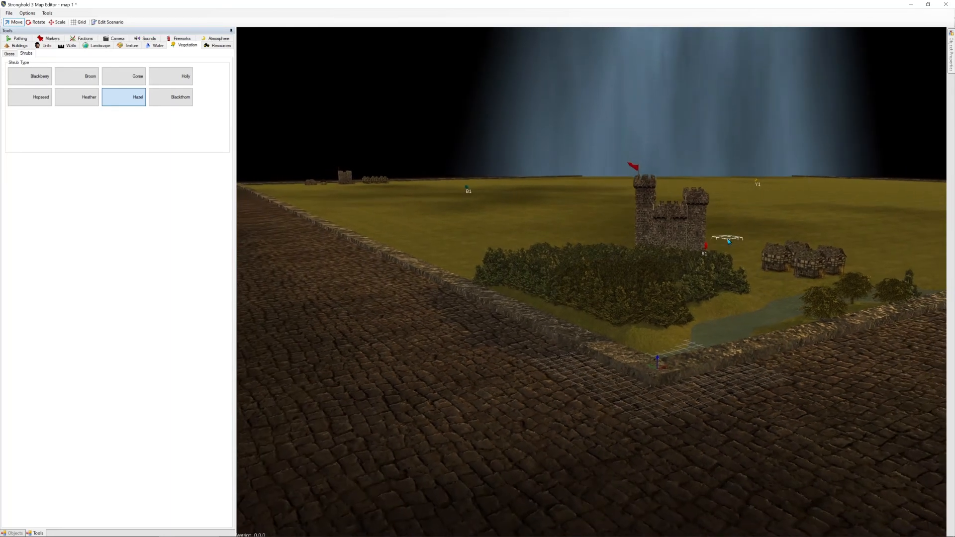
scroll(726, 243, up, 5)
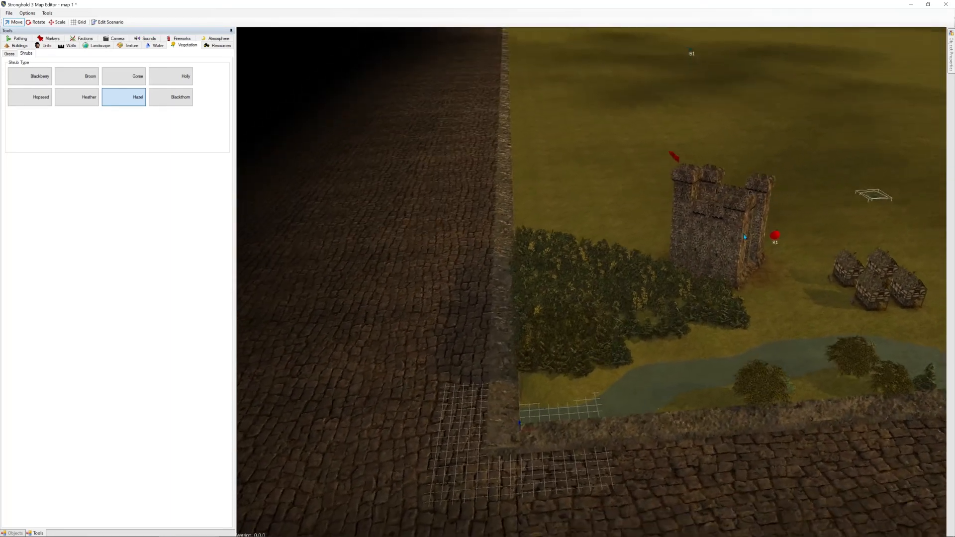
right_drag(783, 234, 432, 270)
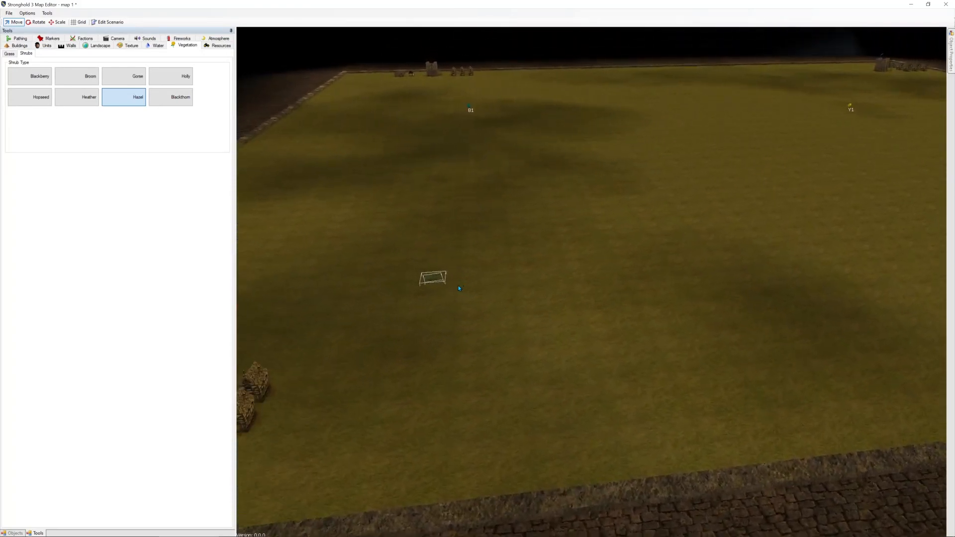